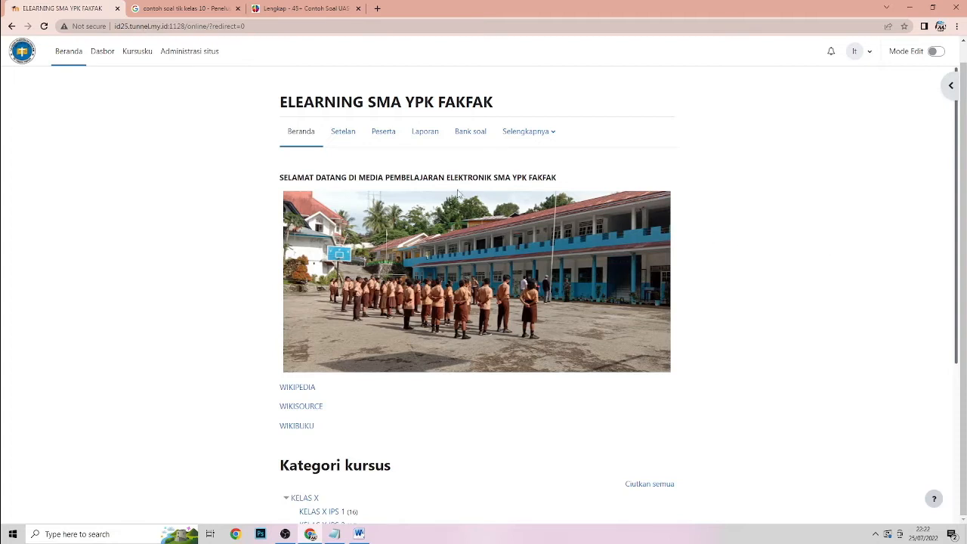
Step: Open the TEKNOLOGI INFORMASI & KOMUNIKLASI X IPA course from Kursusku and look over its sections
{"action": "left_click", "coordinate": [98, 56]}
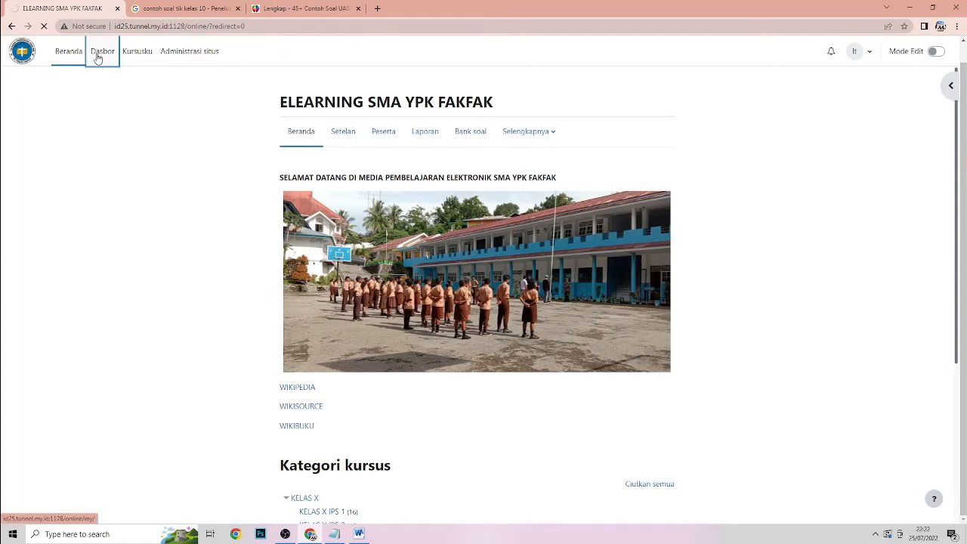
{"action": "left_click", "coordinate": [138, 51]}
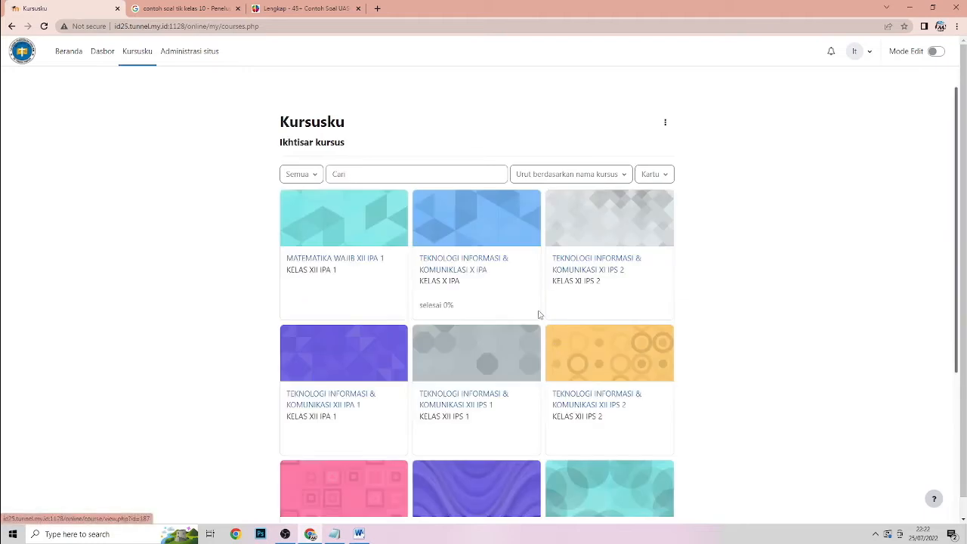
{"action": "left_click", "coordinate": [469, 262]}
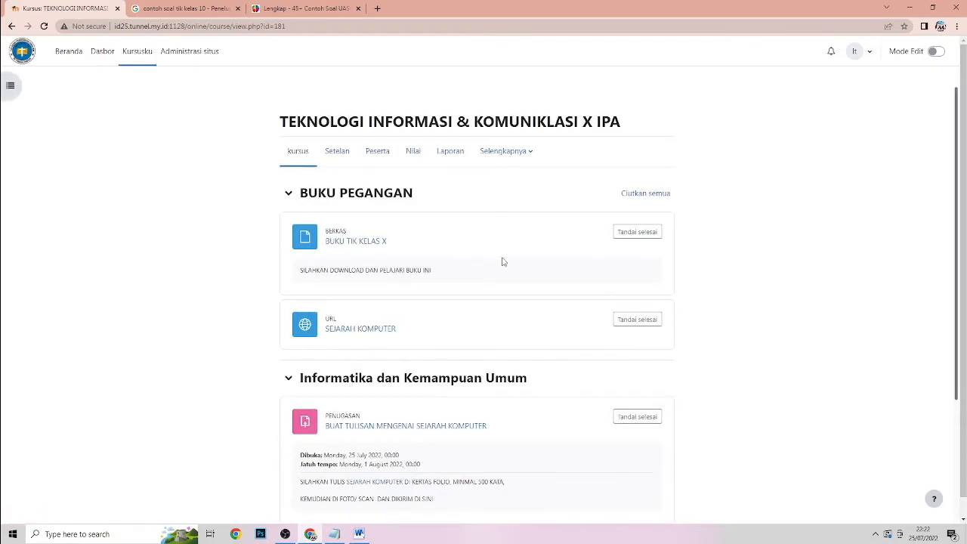
{"action": "scroll", "coordinate": [444, 283], "scroll_direction": "down", "scroll_amount": 3}
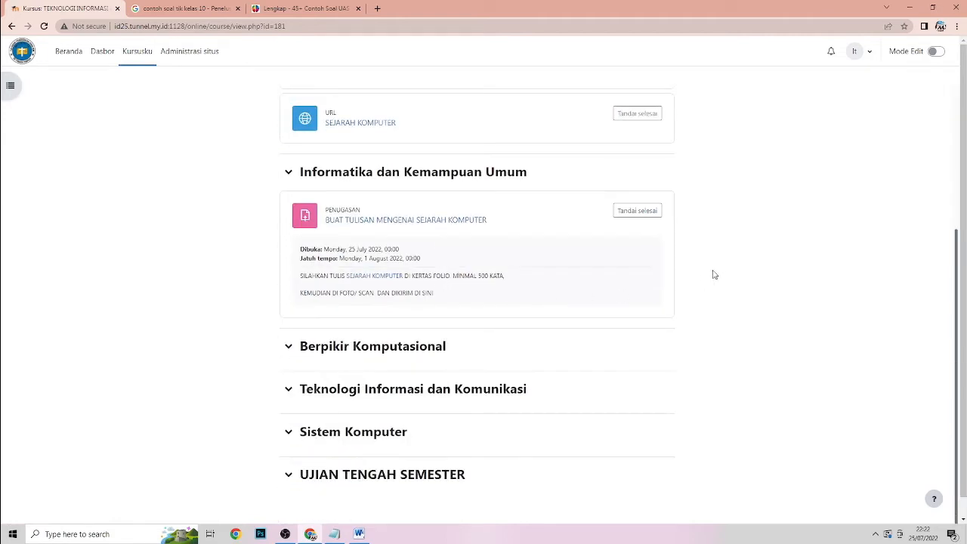
{"action": "scroll", "coordinate": [454, 438], "scroll_direction": "down", "scroll_amount": 1}
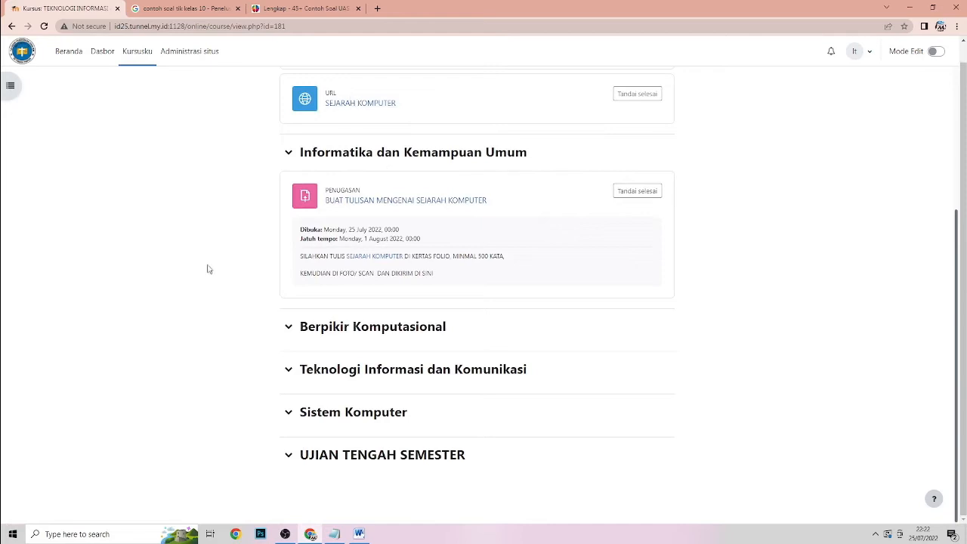
{"action": "scroll", "coordinate": [446, 226], "scroll_direction": "up", "scroll_amount": 1}
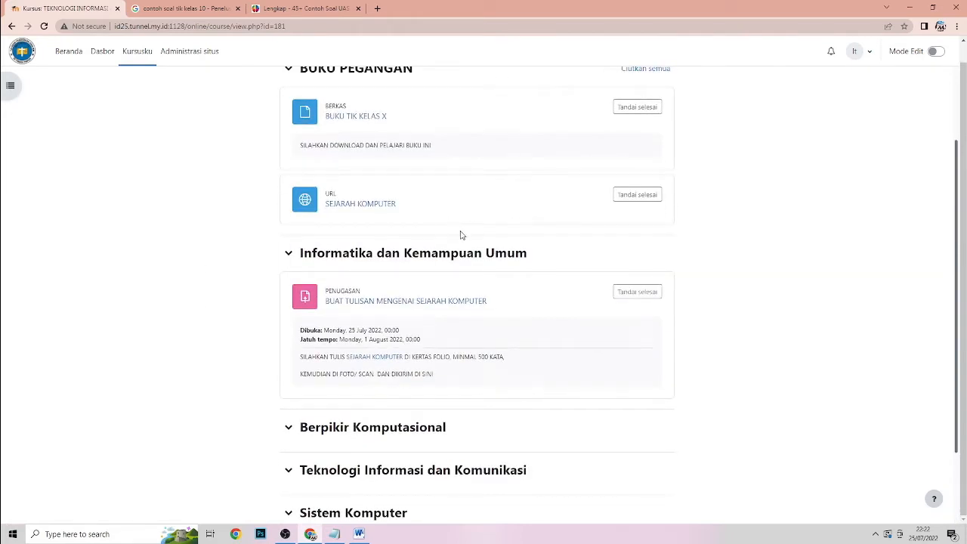
{"action": "scroll", "coordinate": [460, 235], "scroll_direction": "down", "scroll_amount": 1}
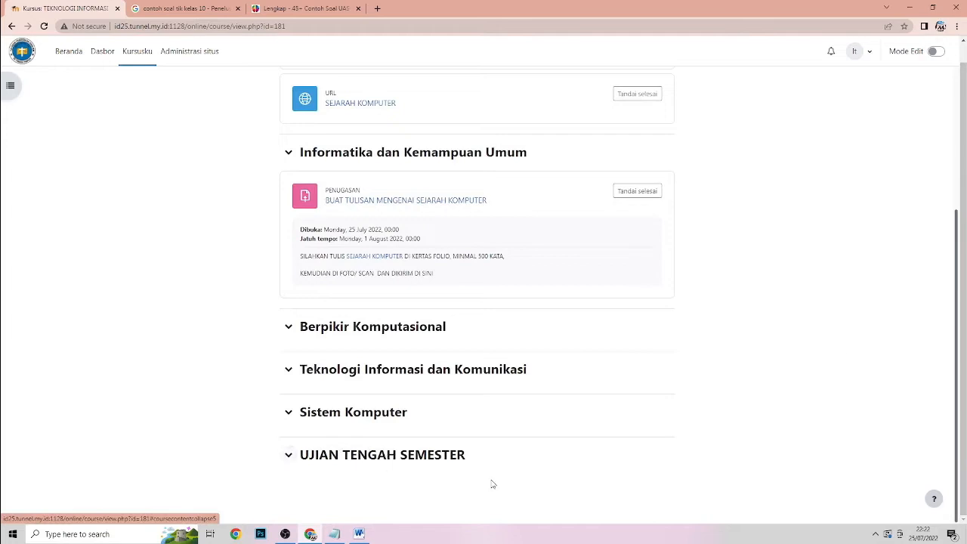
Step: Enable edit mode and add a Kuis named "UTS TIK KELAS X IPA" to the UJIAN TENGAH SEMESTER section
{"action": "left_click", "coordinate": [935, 52]}
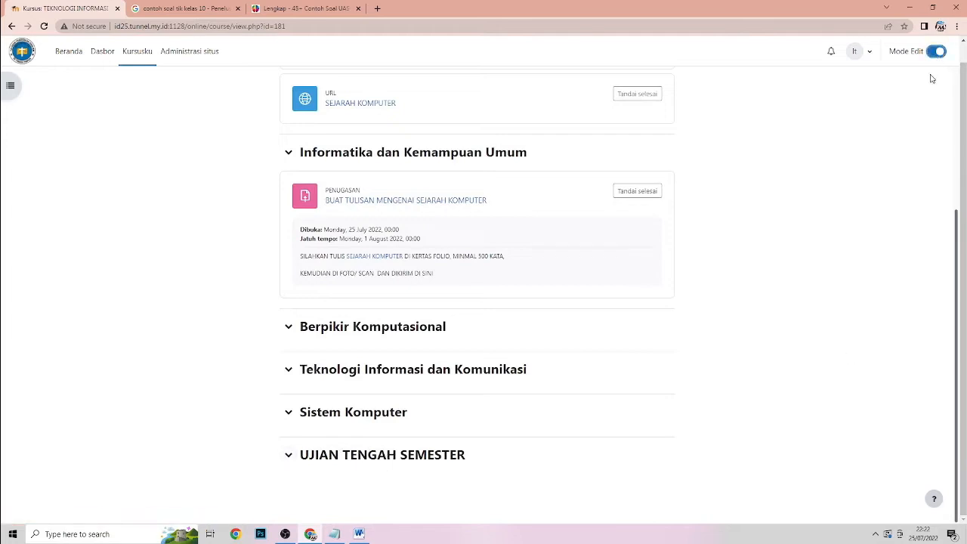
{"action": "scroll", "coordinate": [702, 287], "scroll_direction": "down", "scroll_amount": 8}
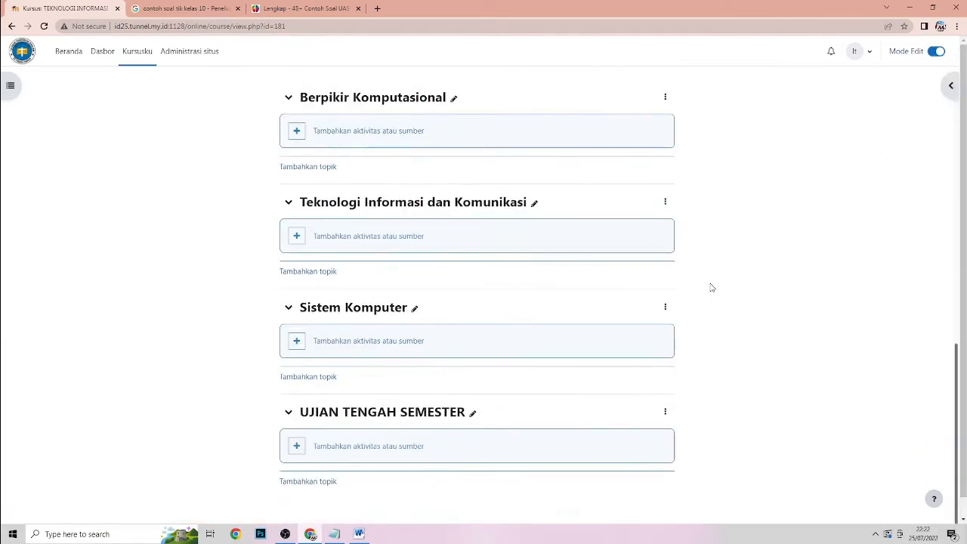
{"action": "left_click", "coordinate": [381, 448]}
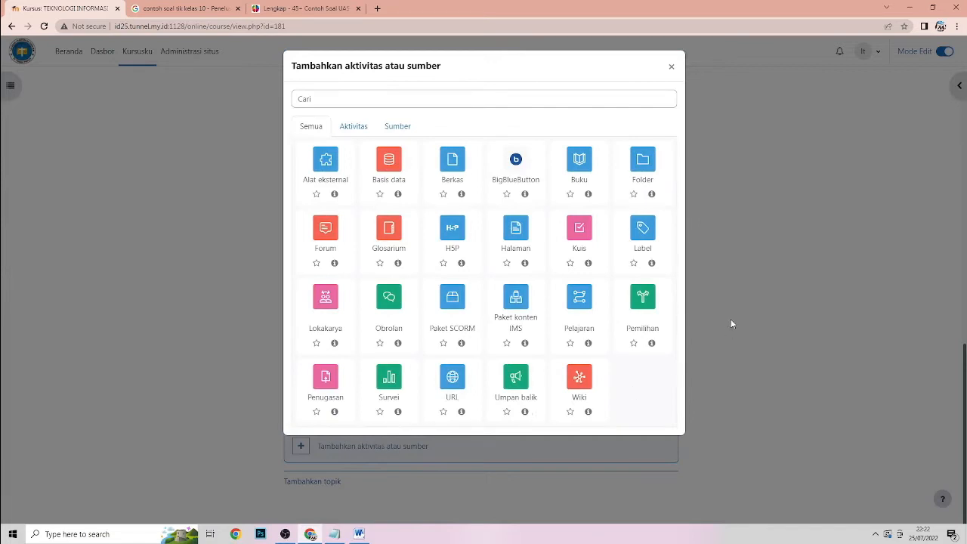
{"action": "left_click", "coordinate": [580, 229]}
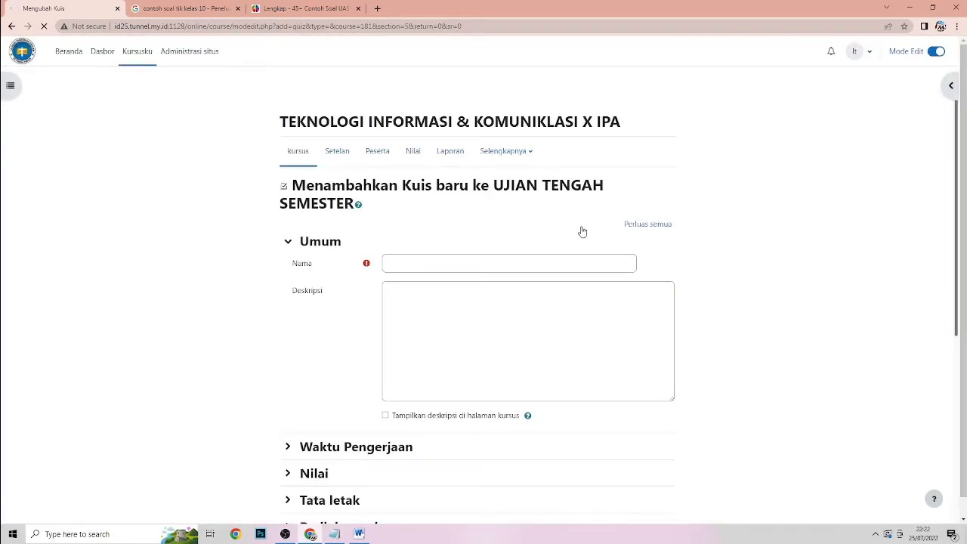
{"action": "left_click", "coordinate": [420, 265]}
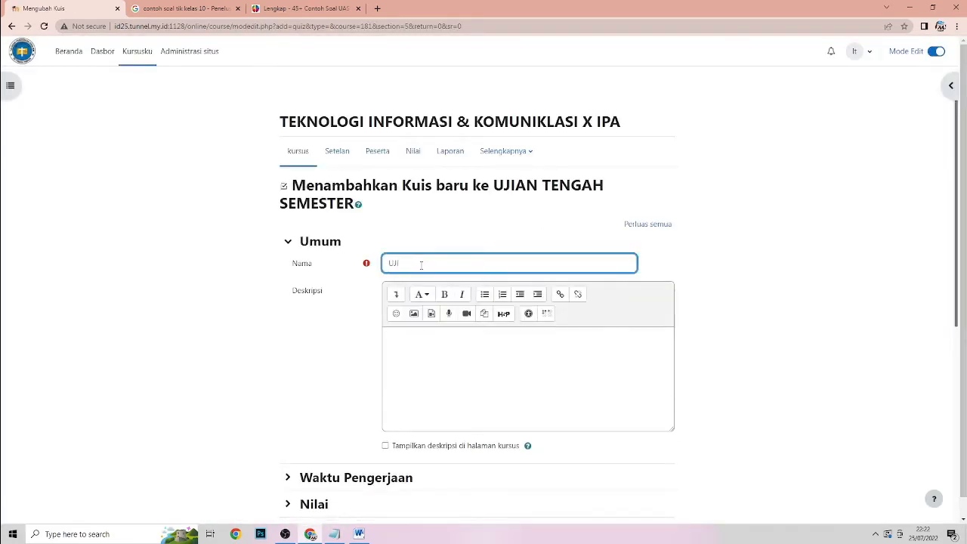
{"action": "type", "text": "UTS TIK KELAS X IPA"}
Step: Enable the quiz start date under Waktu Pengerjaan and set its day to 28 July 2022
{"action": "scroll", "coordinate": [401, 415], "scroll_direction": "down", "scroll_amount": 1}
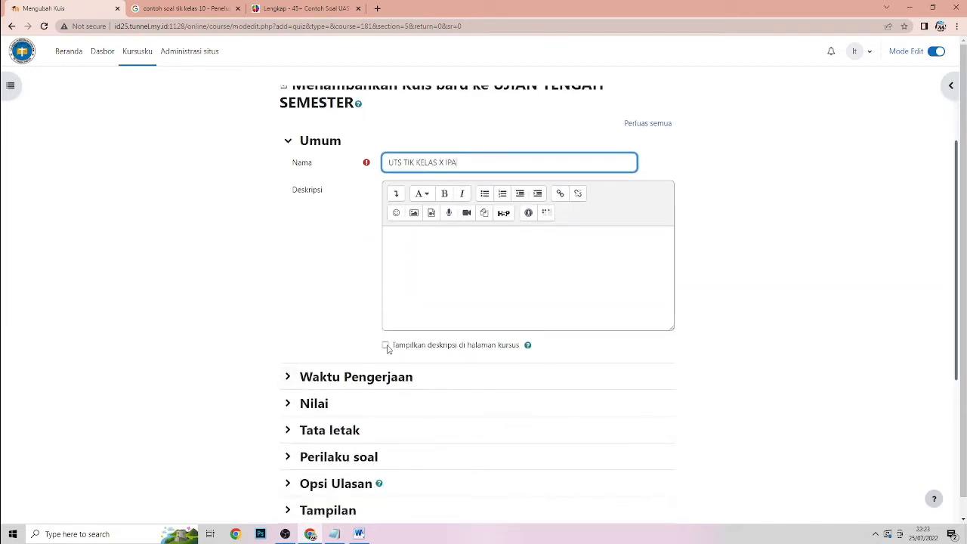
{"action": "scroll", "coordinate": [428, 278], "scroll_direction": "down", "scroll_amount": 1}
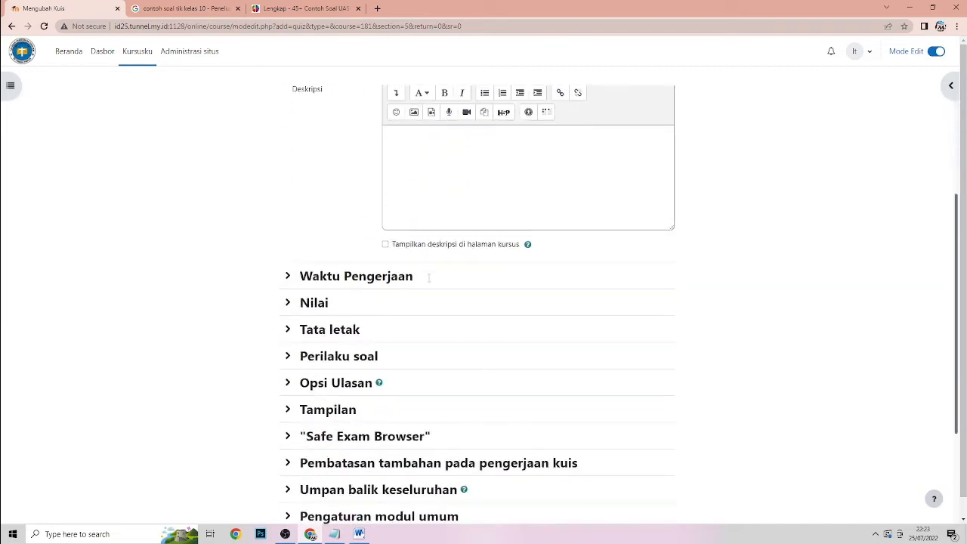
{"action": "left_click", "coordinate": [287, 275]}
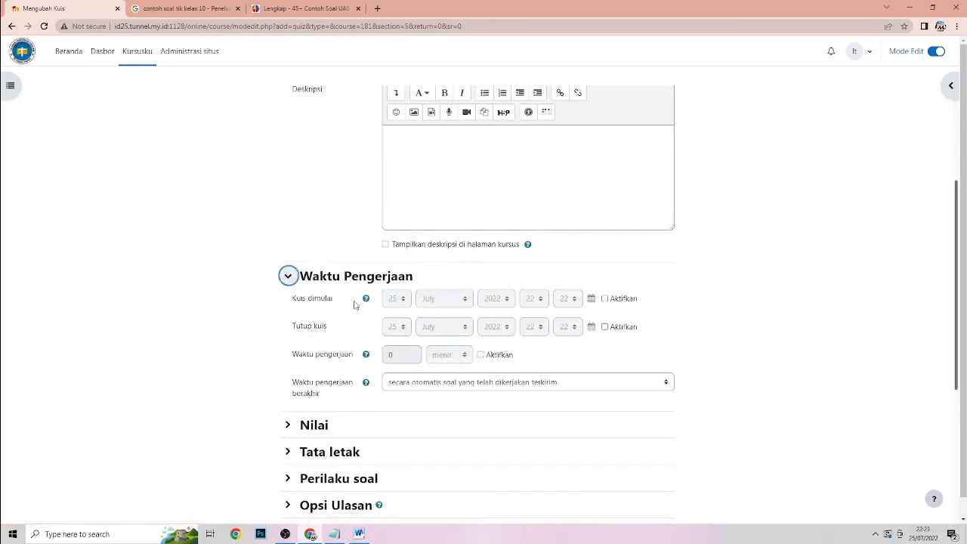
{"action": "left_click", "coordinate": [605, 298]}
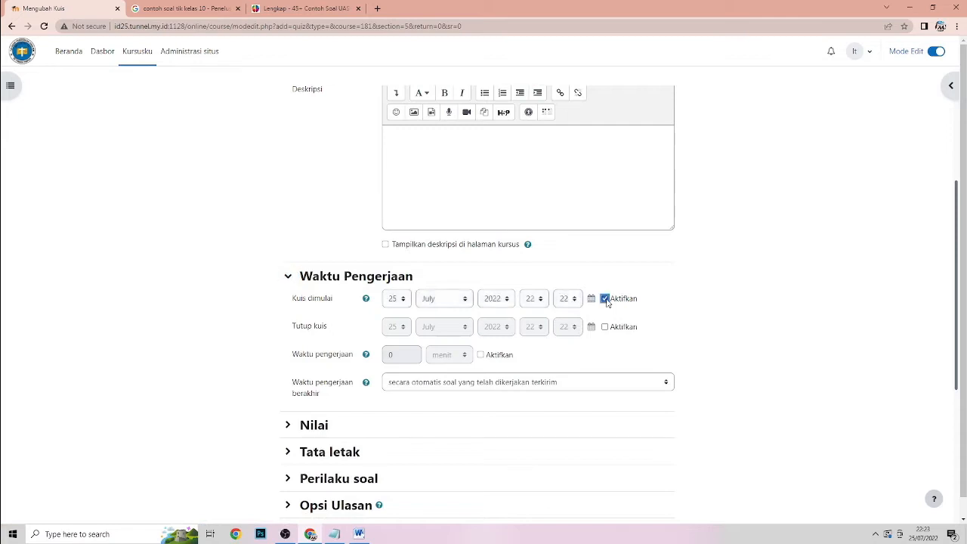
{"action": "left_click", "coordinate": [404, 300]}
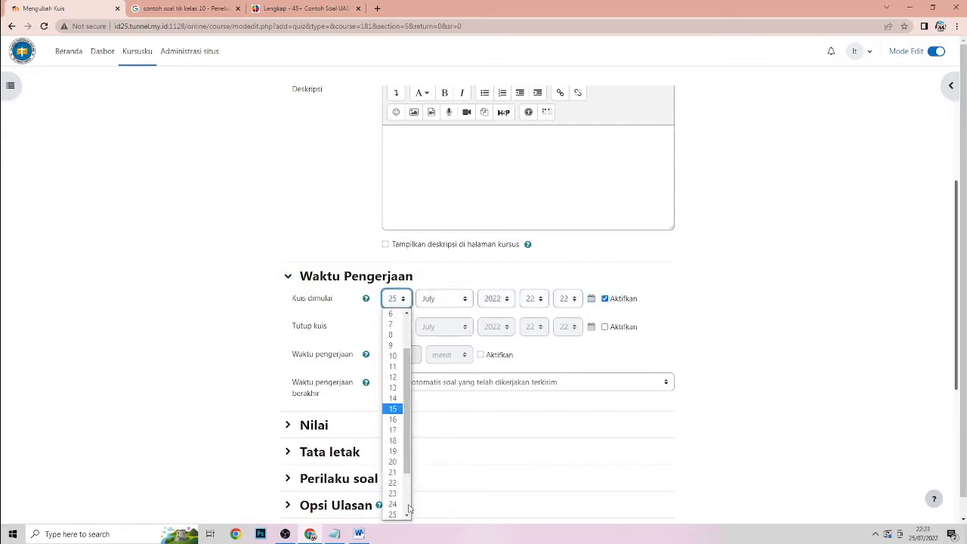
{"action": "scroll", "coordinate": [409, 508], "scroll_direction": "down", "scroll_amount": 2}
{"action": "left_click", "coordinate": [392, 483]}
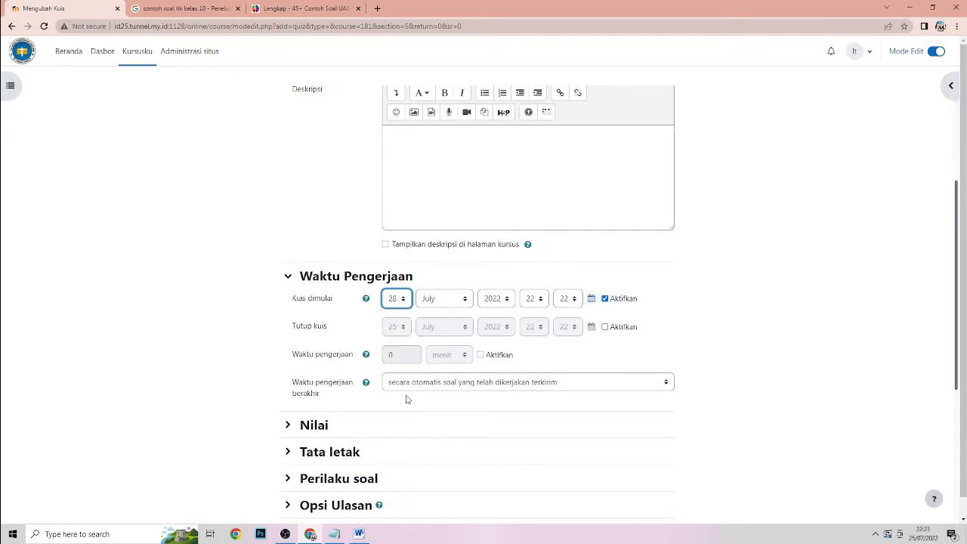
Step: Enable the quiz closing date (Tutup kuis) and set its day to 28 July 2022
{"action": "left_click", "coordinate": [604, 326]}
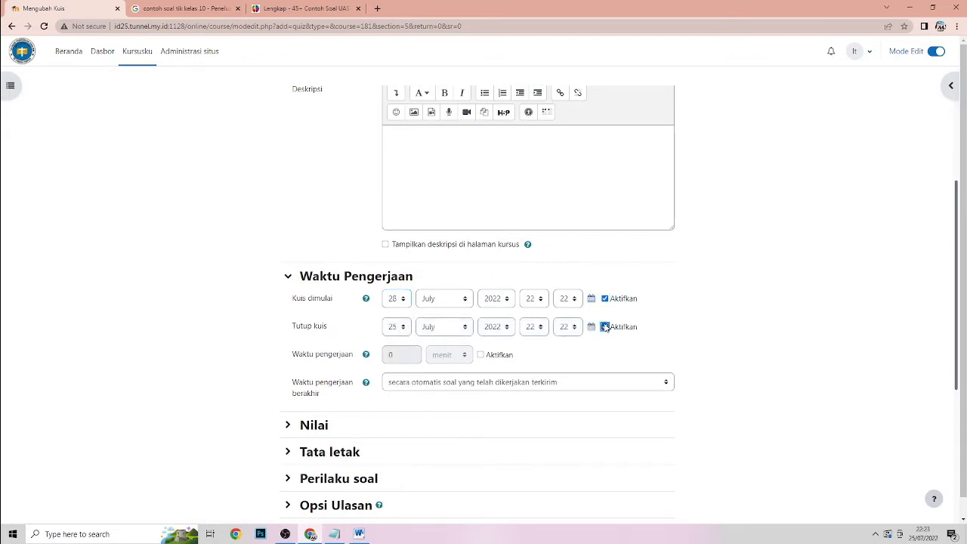
{"action": "left_click", "coordinate": [409, 329]}
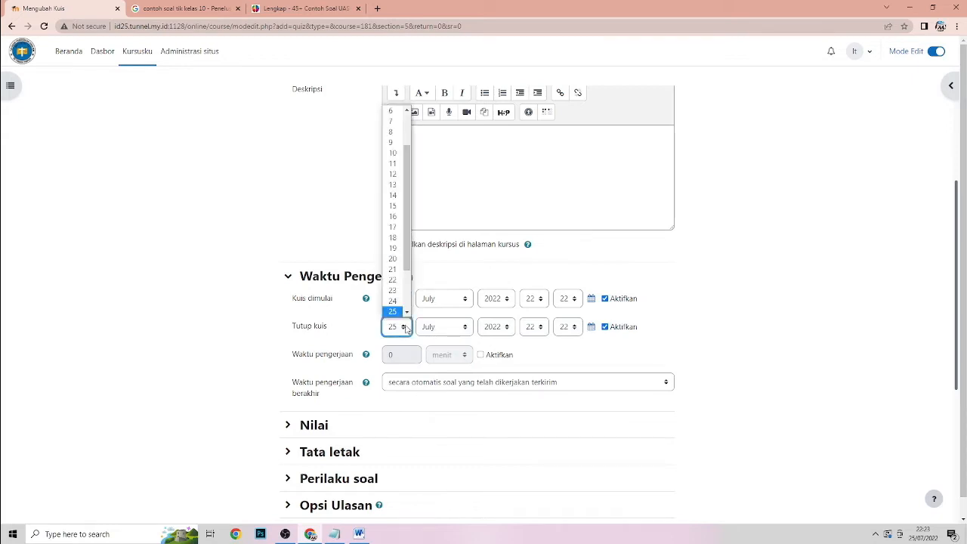
{"action": "scroll", "coordinate": [405, 280], "scroll_direction": "down", "scroll_amount": 1}
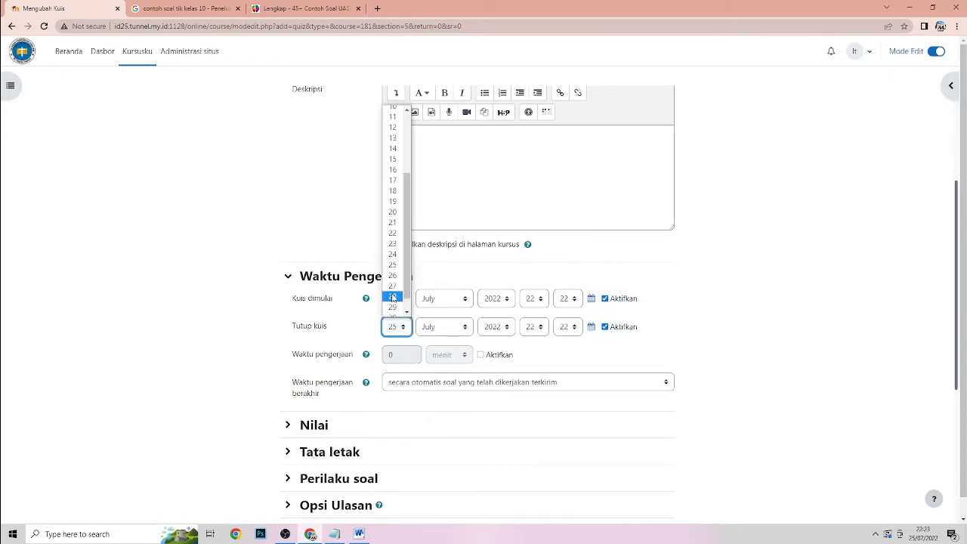
{"action": "left_click", "coordinate": [392, 297]}
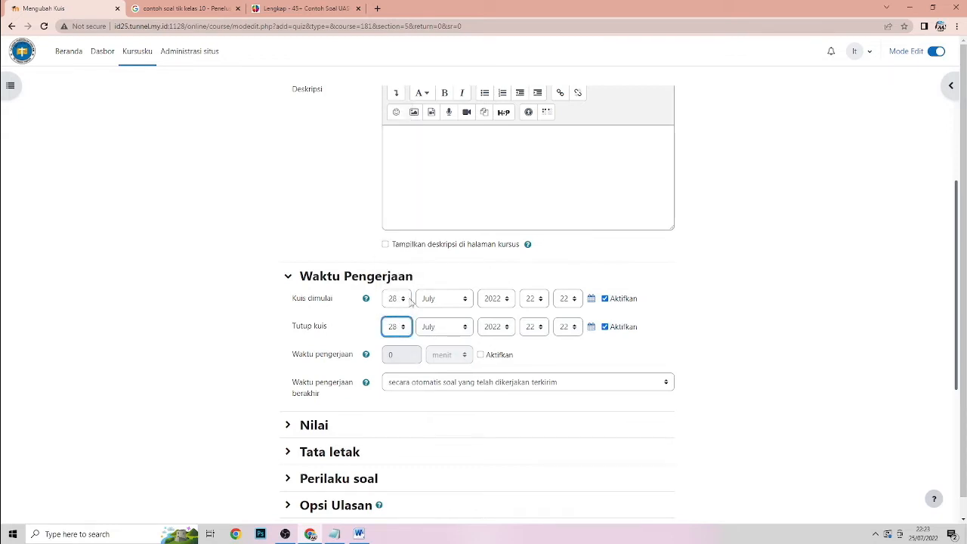
Step: Set the quiz start time (Kuis dimulai) to 08:00
{"action": "left_click", "coordinate": [540, 301]}
{"action": "scroll", "coordinate": [543, 317], "scroll_direction": "up", "scroll_amount": 5}
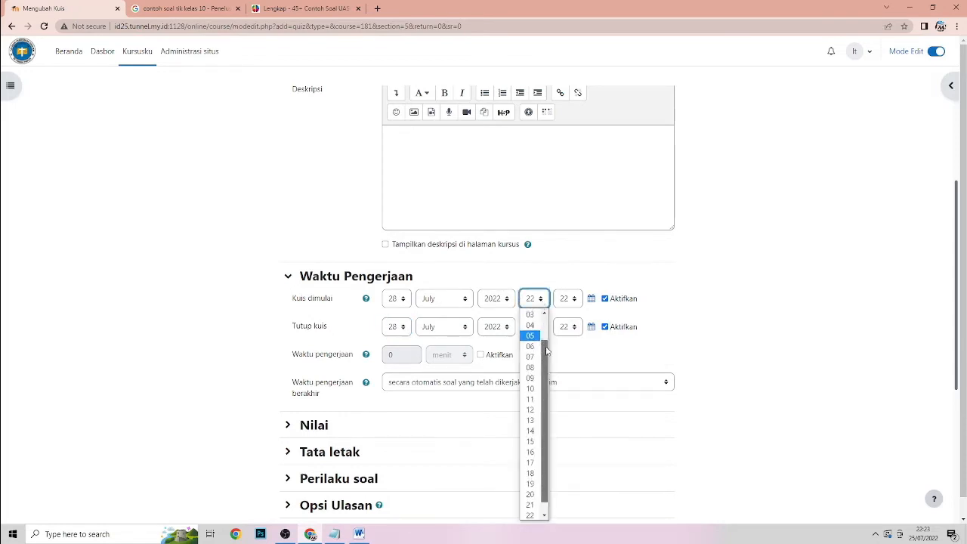
{"action": "scroll", "coordinate": [551, 321], "scroll_direction": "down", "scroll_amount": 2}
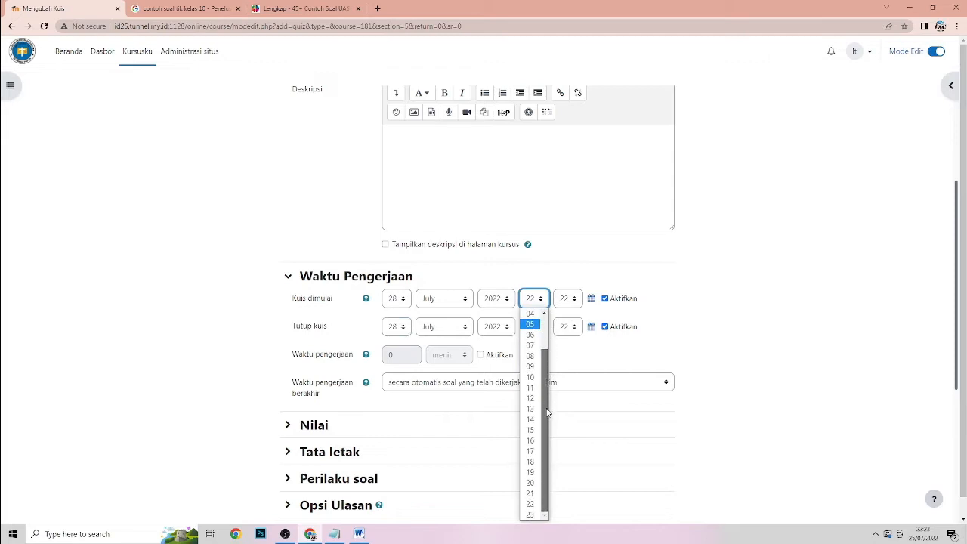
{"action": "left_click", "coordinate": [531, 356]}
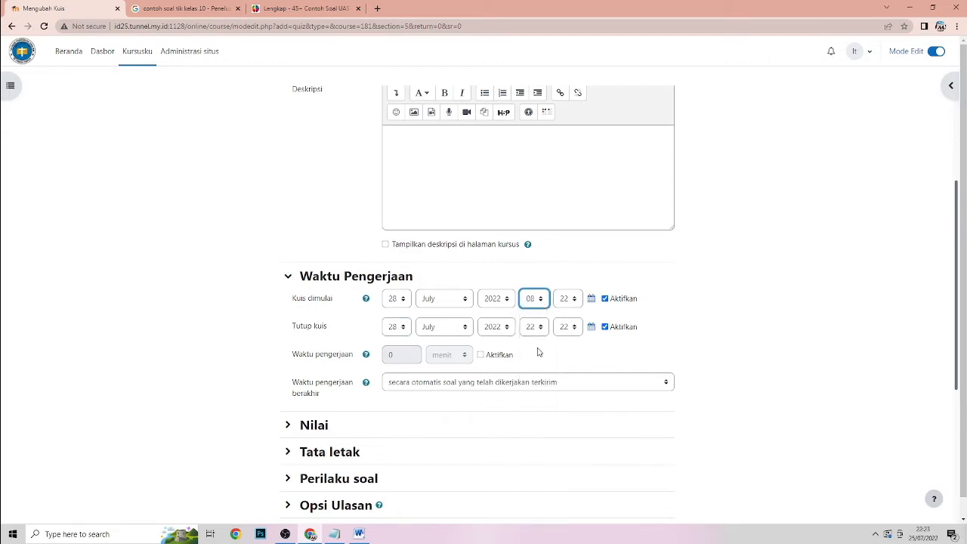
{"action": "left_click", "coordinate": [574, 299]}
{"action": "scroll", "coordinate": [568, 314], "scroll_direction": "up", "scroll_amount": 3}
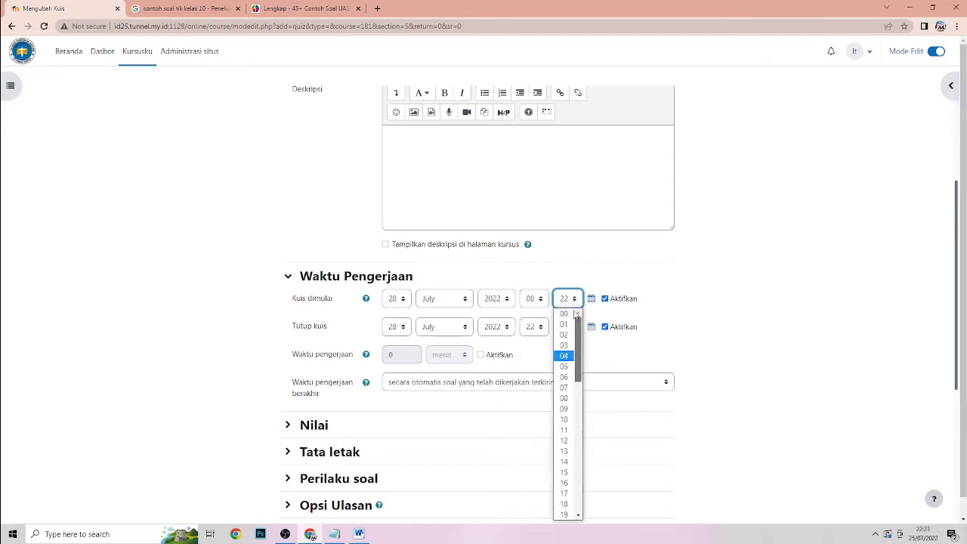
{"action": "left_click", "coordinate": [568, 314]}
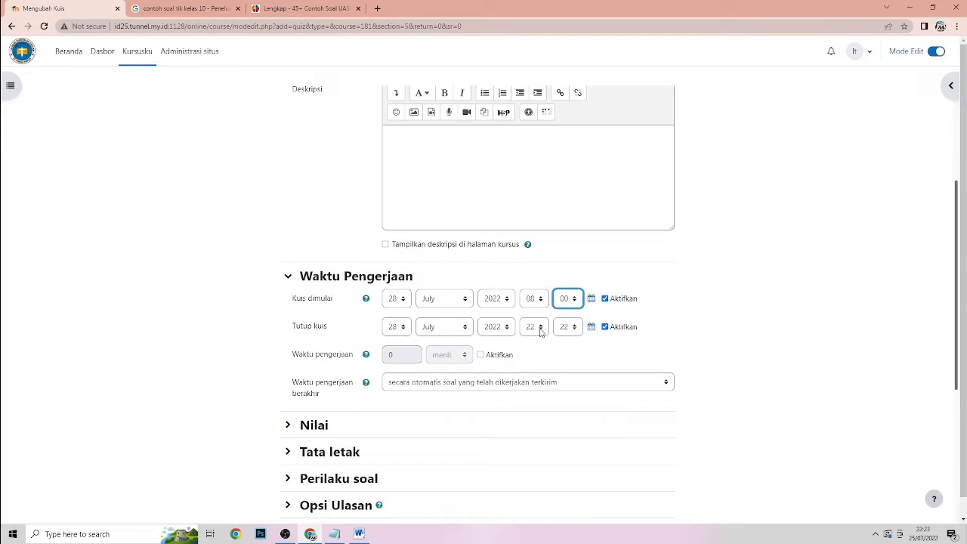
Step: Set the quiz closing time (Tutup kuis) to 10:30
{"action": "left_click", "coordinate": [539, 329]}
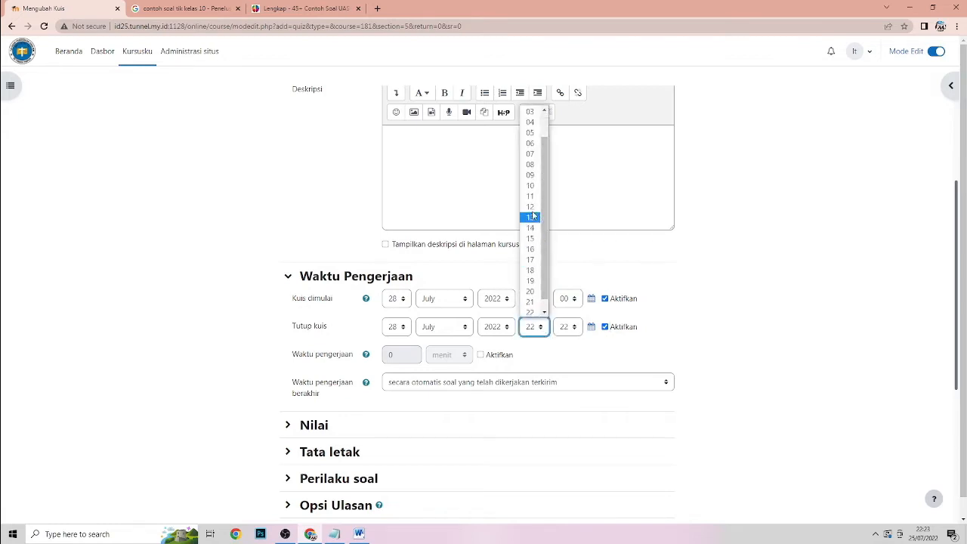
{"action": "left_click", "coordinate": [530, 185]}
{"action": "left_click", "coordinate": [572, 329]}
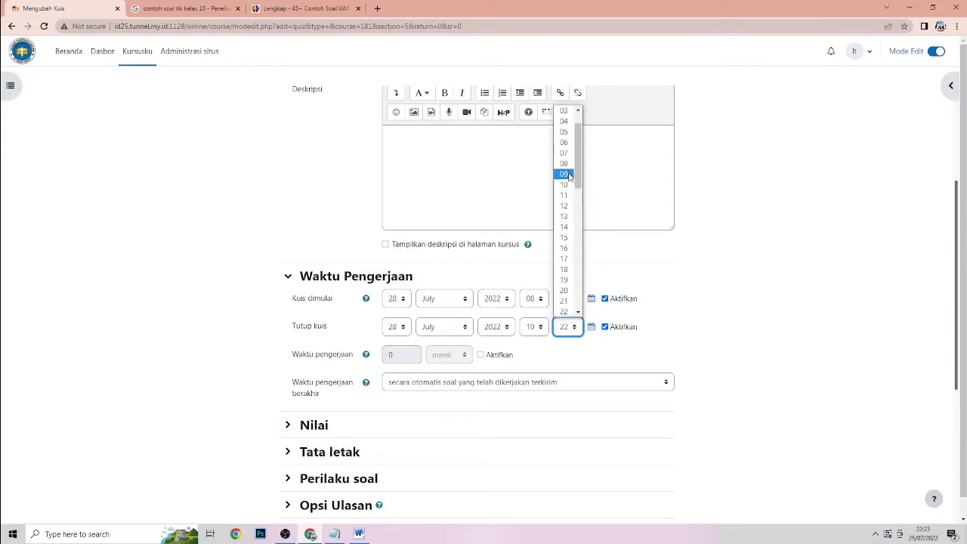
{"action": "scroll", "coordinate": [570, 226], "scroll_direction": "down", "scroll_amount": 5}
{"action": "scroll", "coordinate": [570, 229], "scroll_direction": "up", "scroll_amount": 3}
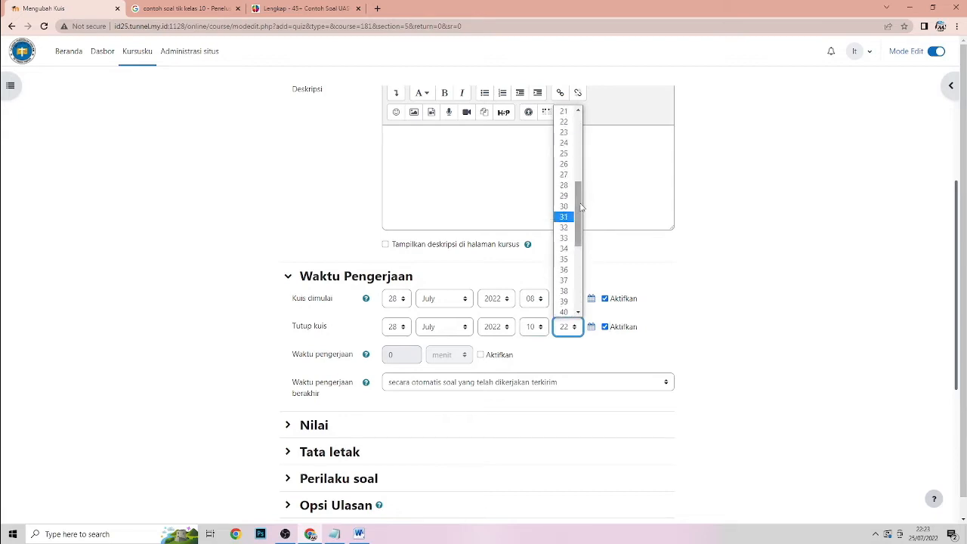
{"action": "left_click", "coordinate": [571, 204]}
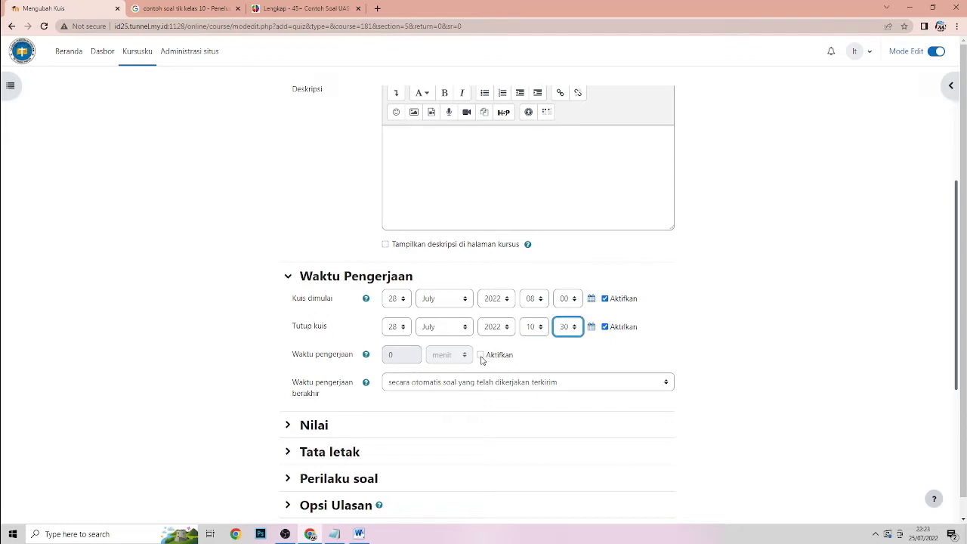
Step: Enable the quiz time limit (Waktu pengerjaan) and set it to 90 menit
{"action": "left_click", "coordinate": [480, 357]}
{"action": "left_click_drag", "start_coordinate": [401, 354], "coordinate": [364, 362]}
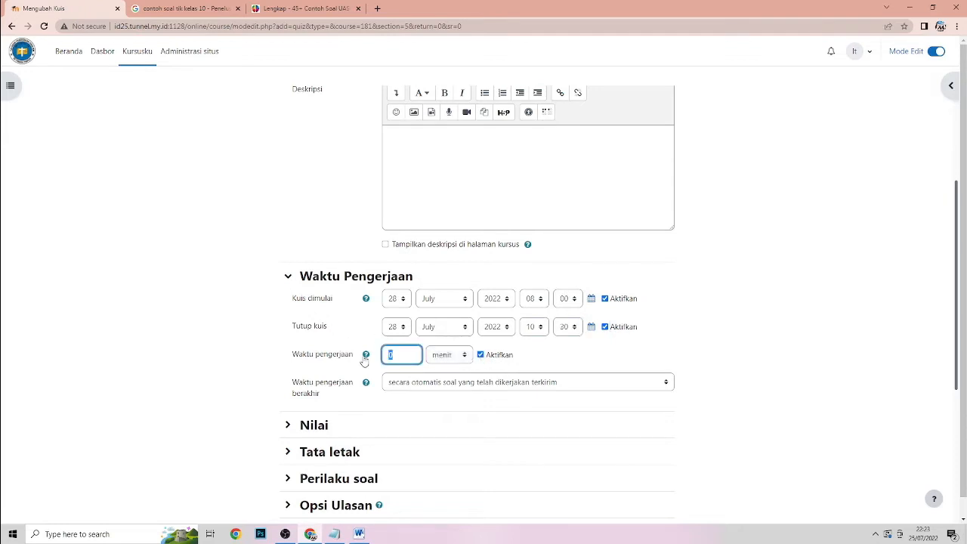
{"action": "type", "text": "90"}
{"action": "left_click", "coordinate": [556, 363]}
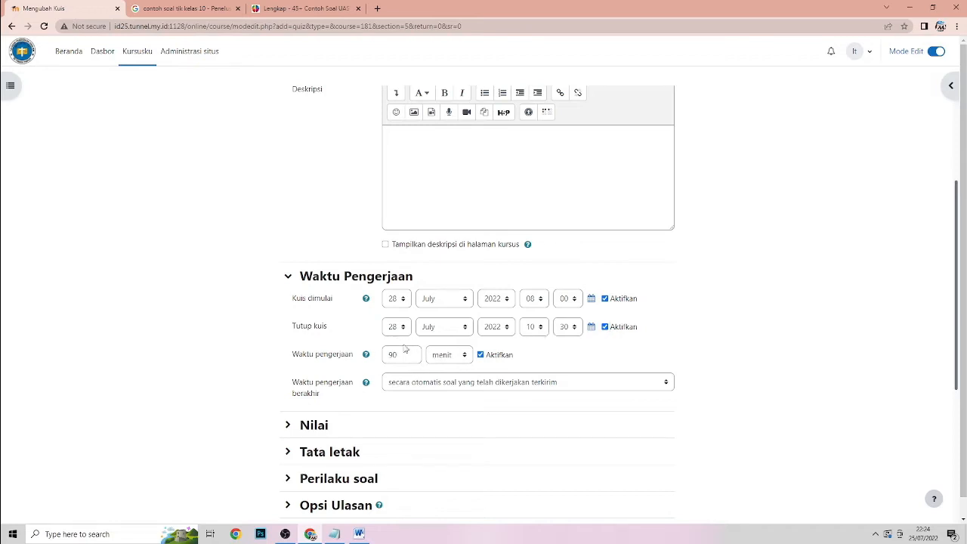
Step: Set the quiz closing time (Tutup kuis) to 11:00
{"action": "left_click", "coordinate": [541, 329]}
{"action": "key", "text": "Down"}
{"action": "key", "text": "Down"}
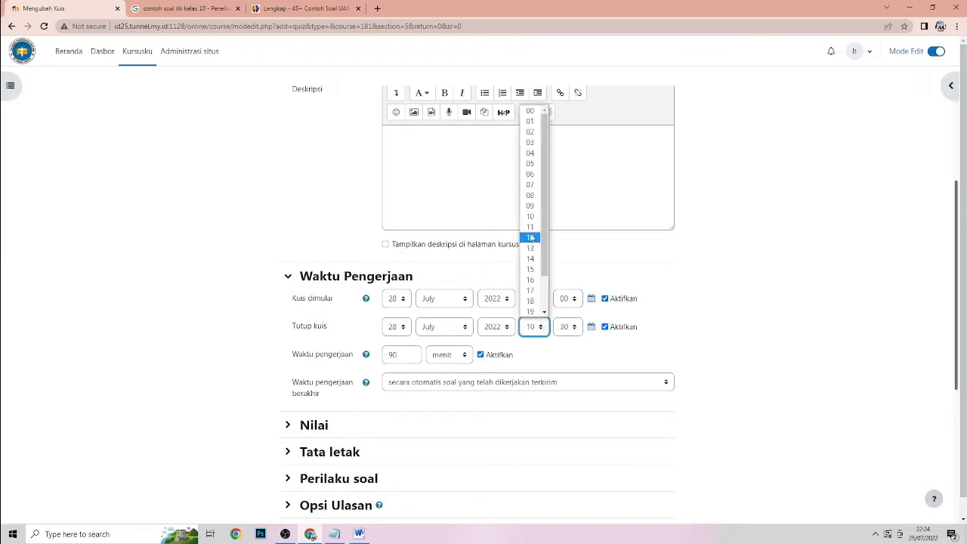
{"action": "key", "text": "Up"}
{"action": "key", "text": "Return"}
{"action": "left_click", "coordinate": [578, 332]}
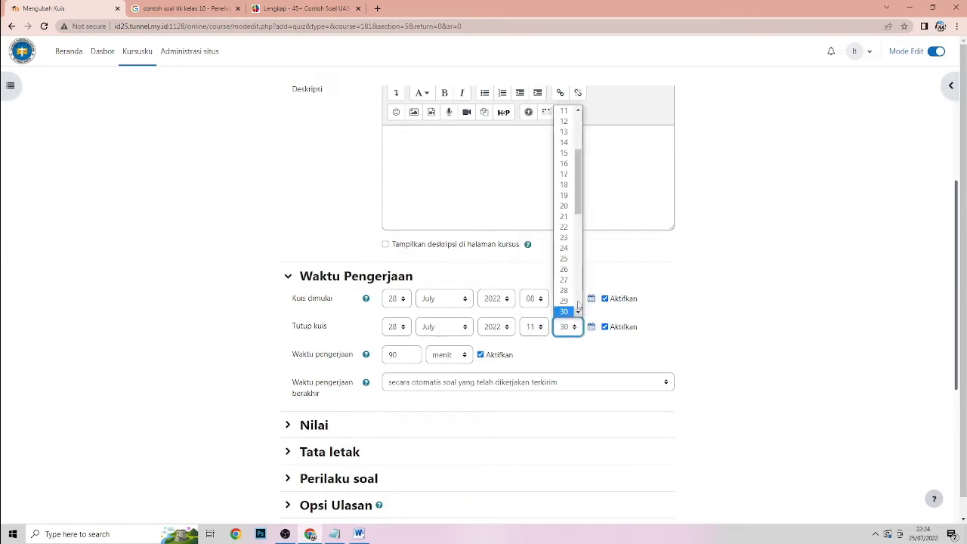
{"action": "scroll", "coordinate": [578, 151], "scroll_direction": "up", "scroll_amount": 5}
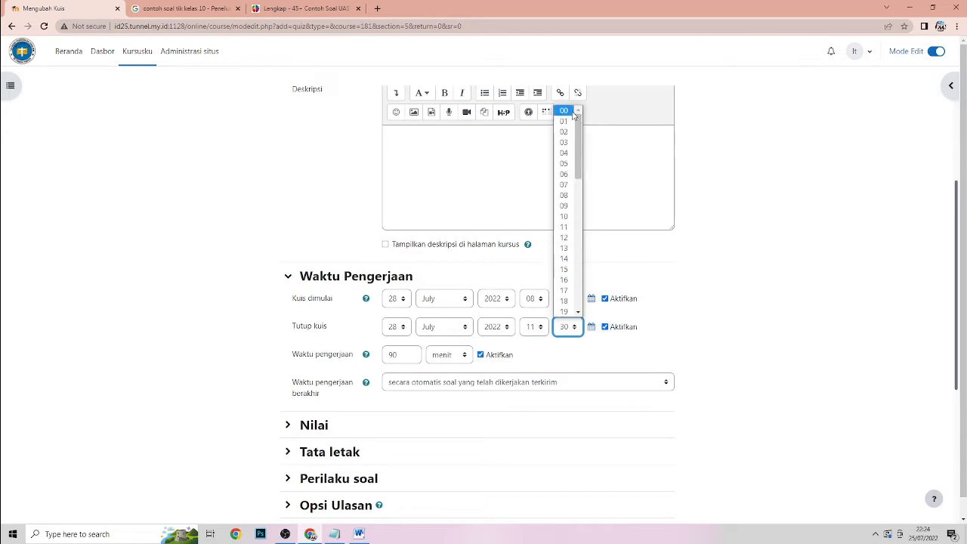
{"action": "left_click", "coordinate": [564, 111]}
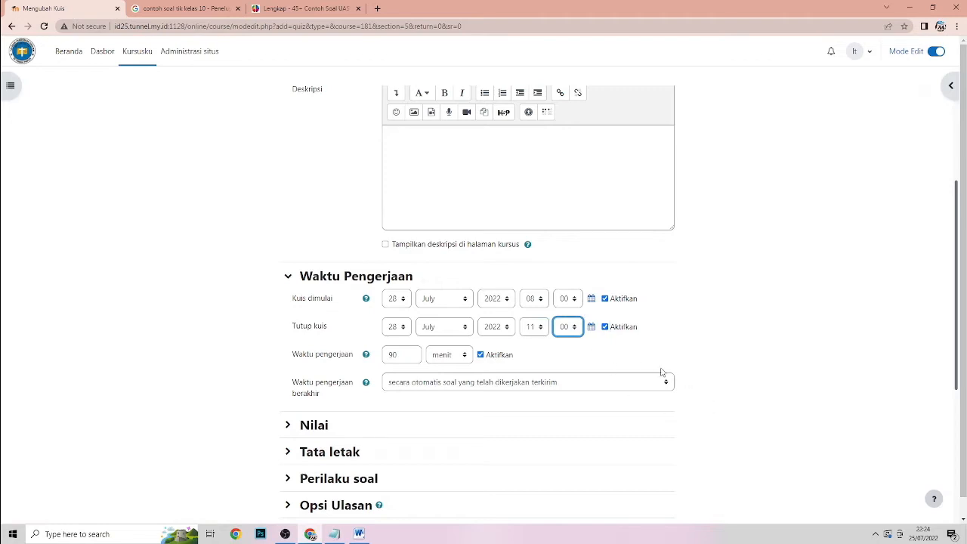
Step: Set the quiz's passing grade (Nilai Kelulusan) to 60 and the allowed attempts (Diizinkan mengerjakan) to 1
{"action": "scroll", "coordinate": [631, 352], "scroll_direction": "down", "scroll_amount": 2}
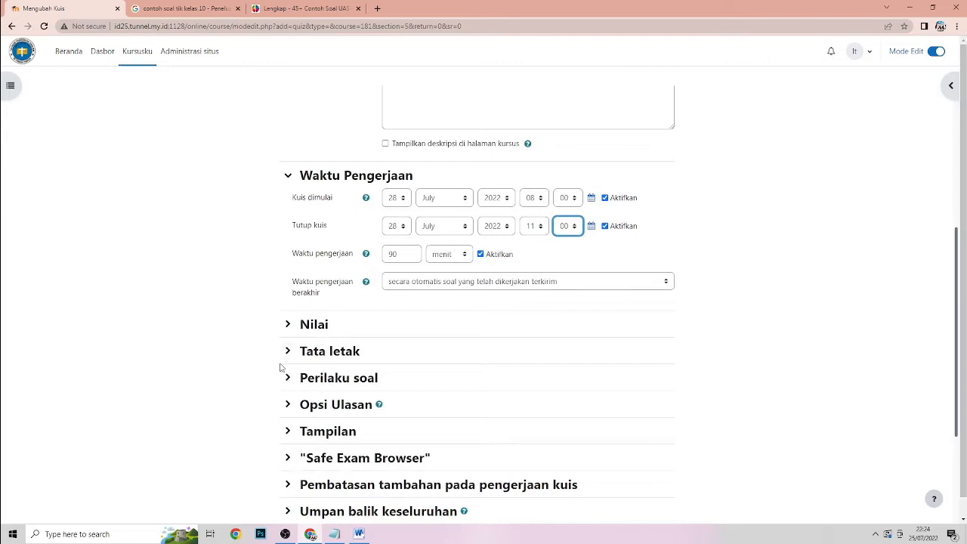
{"action": "left_click", "coordinate": [288, 326]}
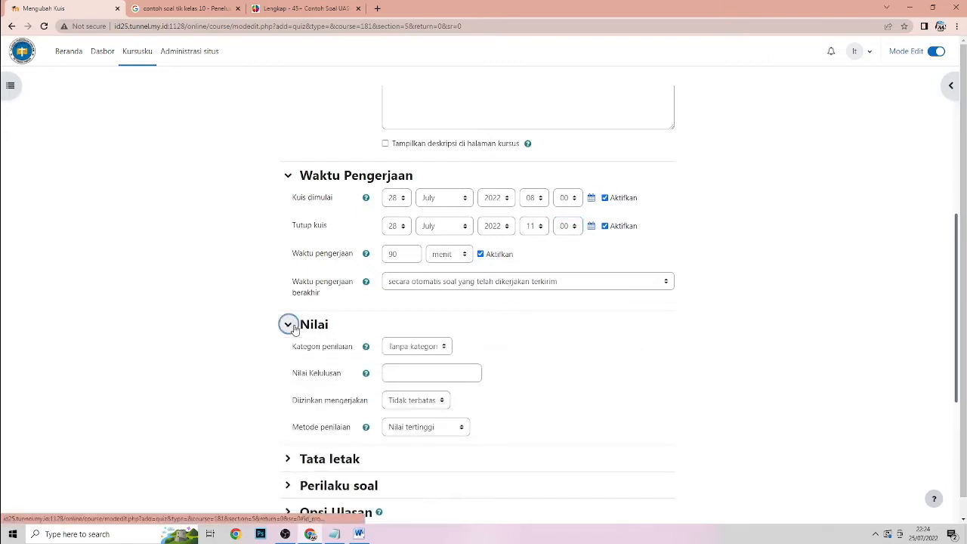
{"action": "left_click", "coordinate": [406, 373]}
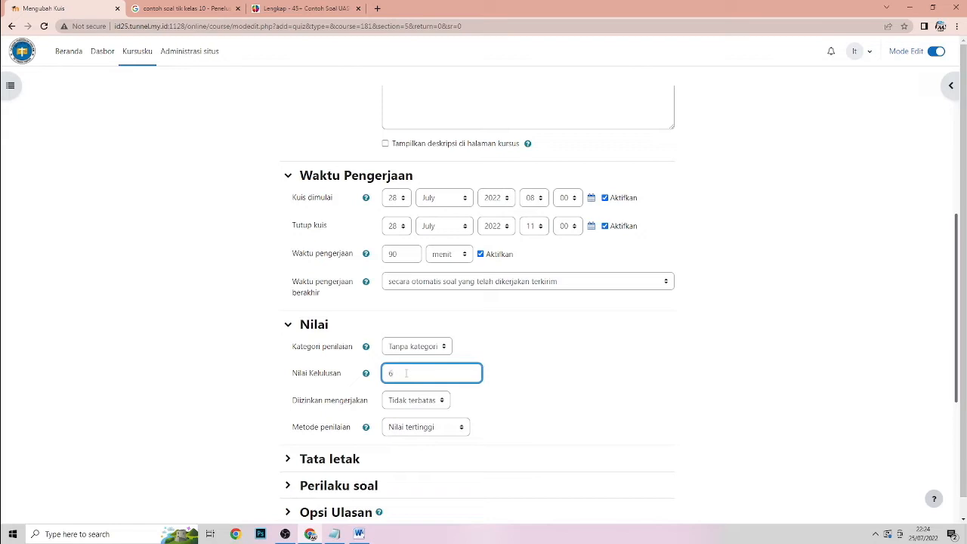
{"action": "scroll", "coordinate": [551, 401], "scroll_direction": "down", "scroll_amount": 1}
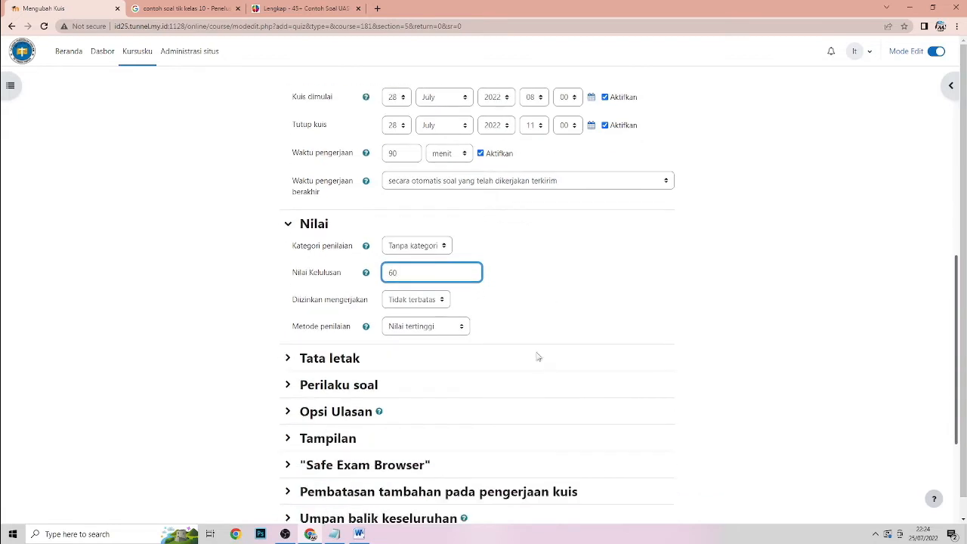
{"action": "left_click", "coordinate": [441, 305]}
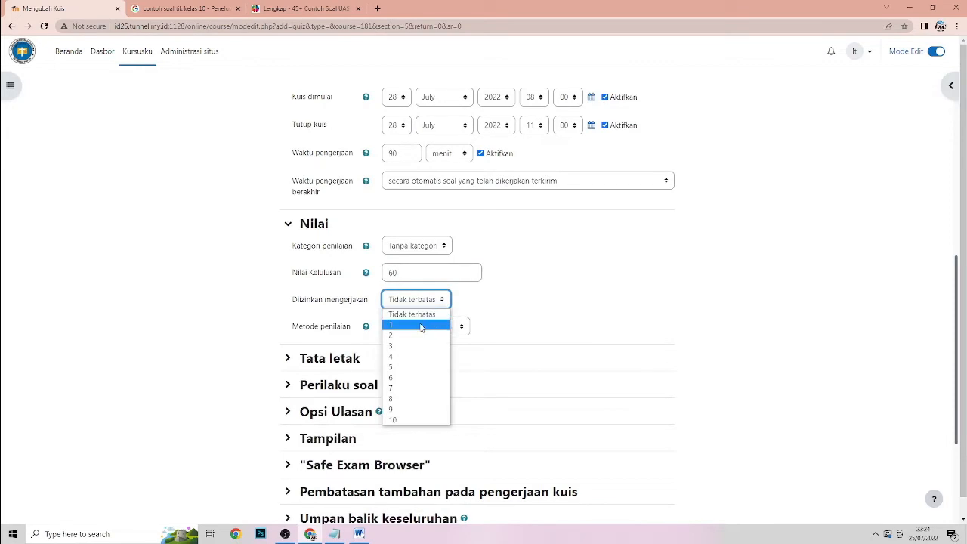
{"action": "left_click", "coordinate": [421, 327]}
{"action": "scroll", "coordinate": [485, 341], "scroll_direction": "down", "scroll_amount": 1}
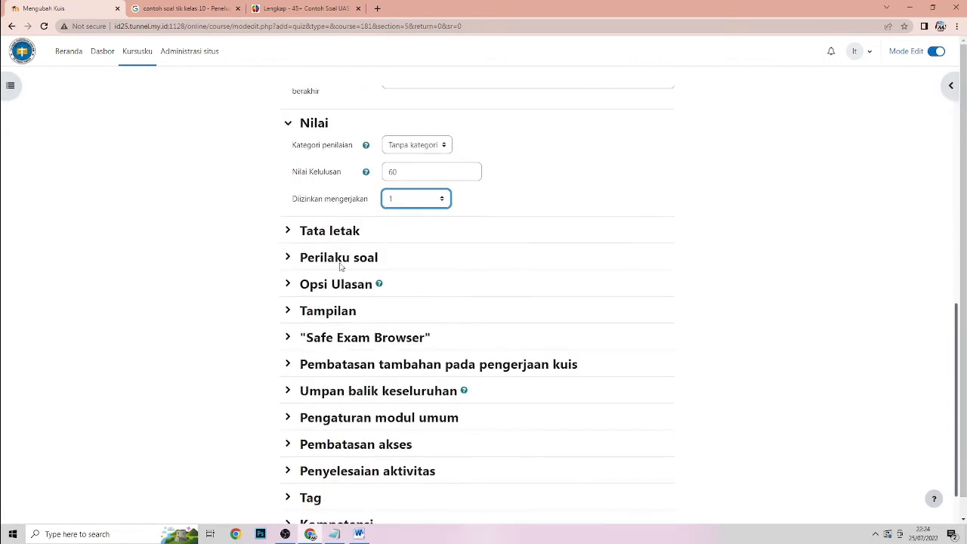
Step: Review the quiz's Tata letak settings, then save the quiz and display its page
{"action": "left_click", "coordinate": [288, 231]}
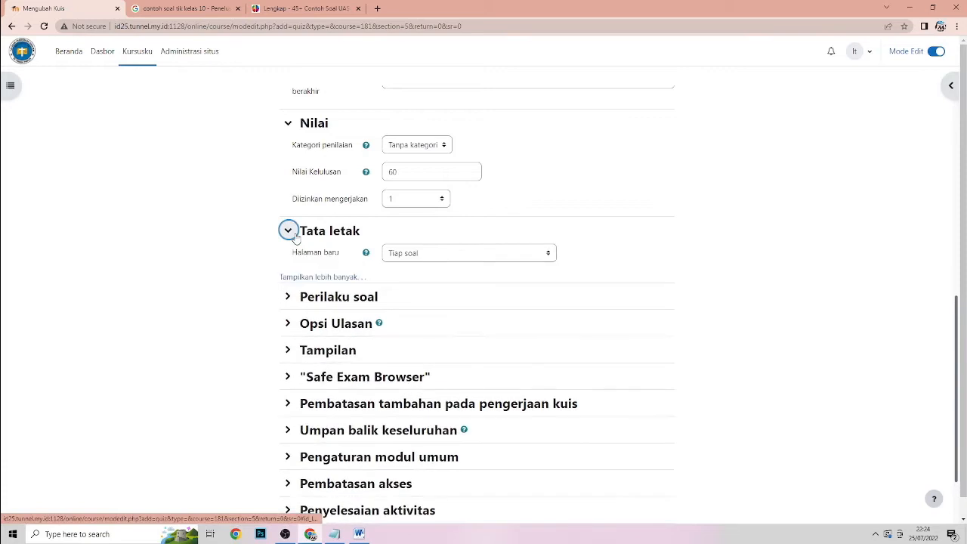
{"action": "left_click", "coordinate": [295, 235]}
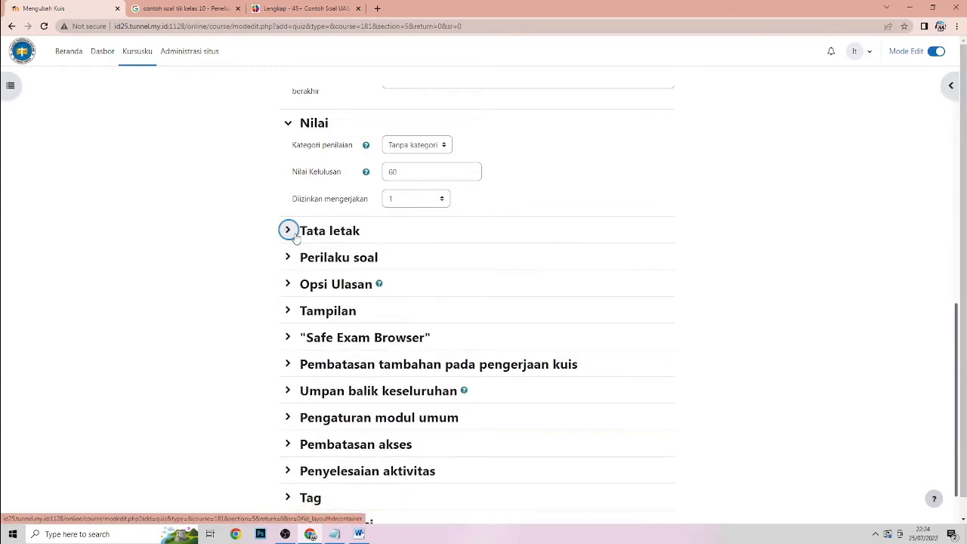
{"action": "left_click", "coordinate": [295, 235]}
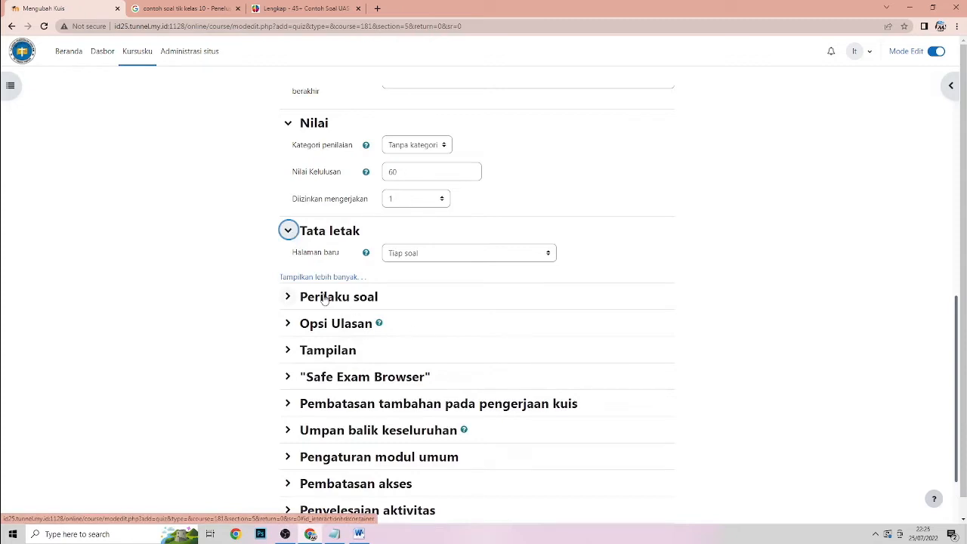
{"action": "scroll", "coordinate": [473, 342], "scroll_direction": "down", "scroll_amount": 2}
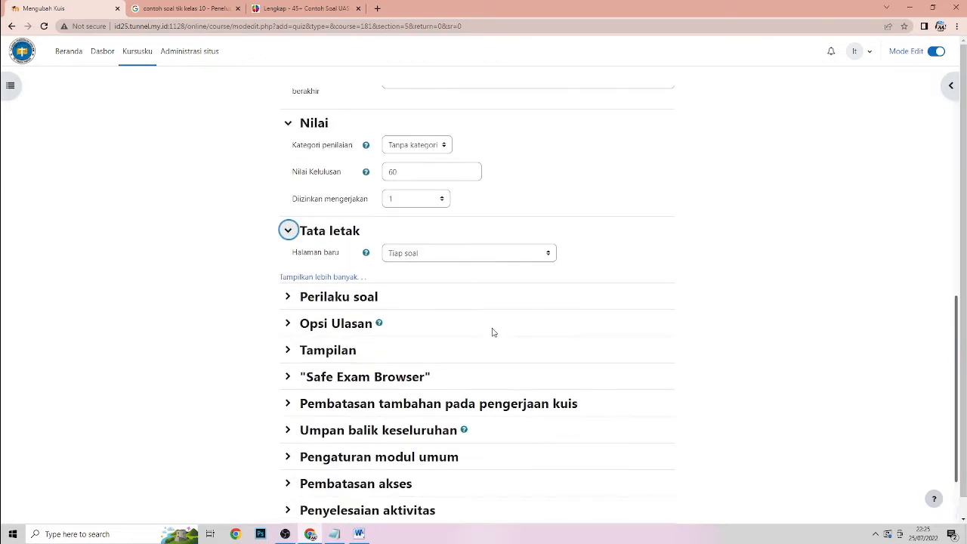
{"action": "scroll", "coordinate": [522, 337], "scroll_direction": "down", "scroll_amount": 2}
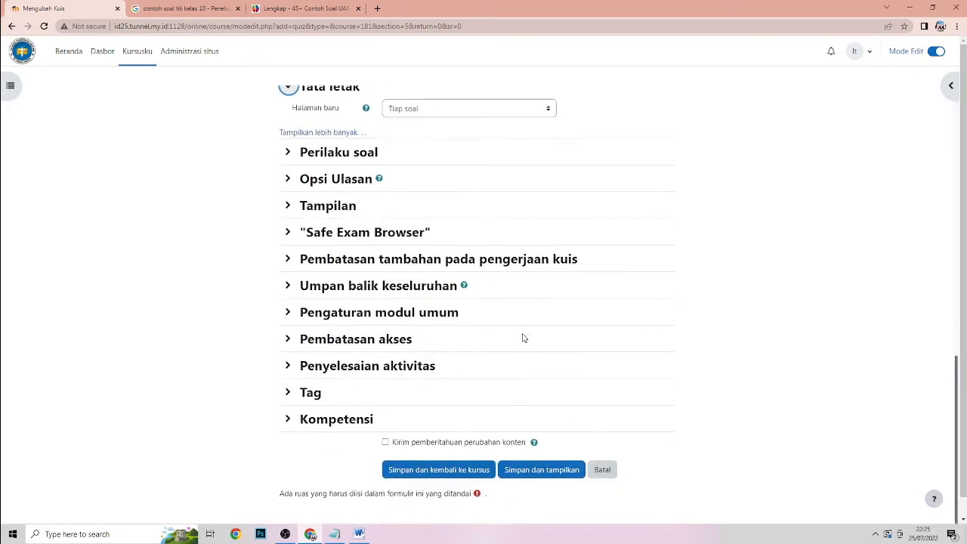
{"action": "left_click", "coordinate": [548, 471]}
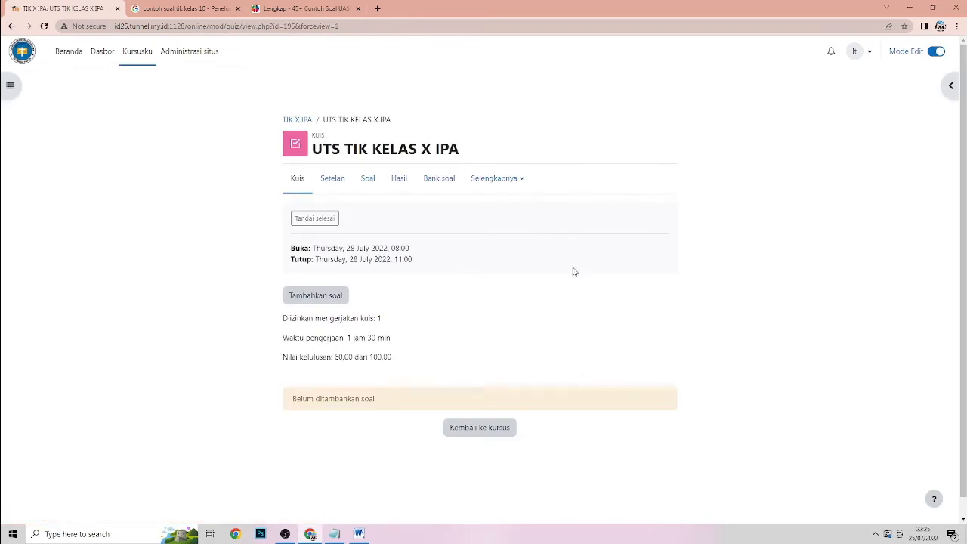
Step: Open the quiz's question page and look at the question types offered for a new question
{"action": "scroll", "coordinate": [572, 273], "scroll_direction": "down", "scroll_amount": 1}
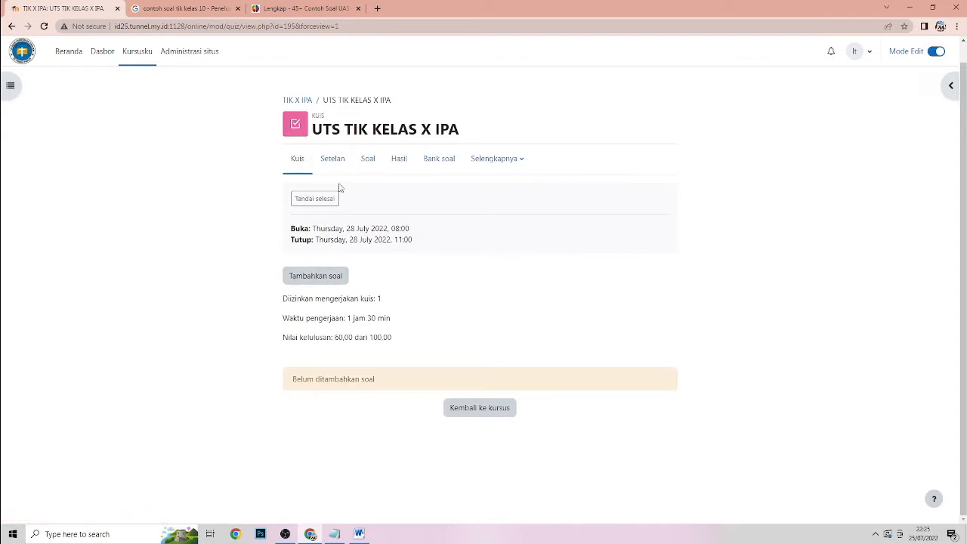
{"action": "left_click", "coordinate": [321, 277]}
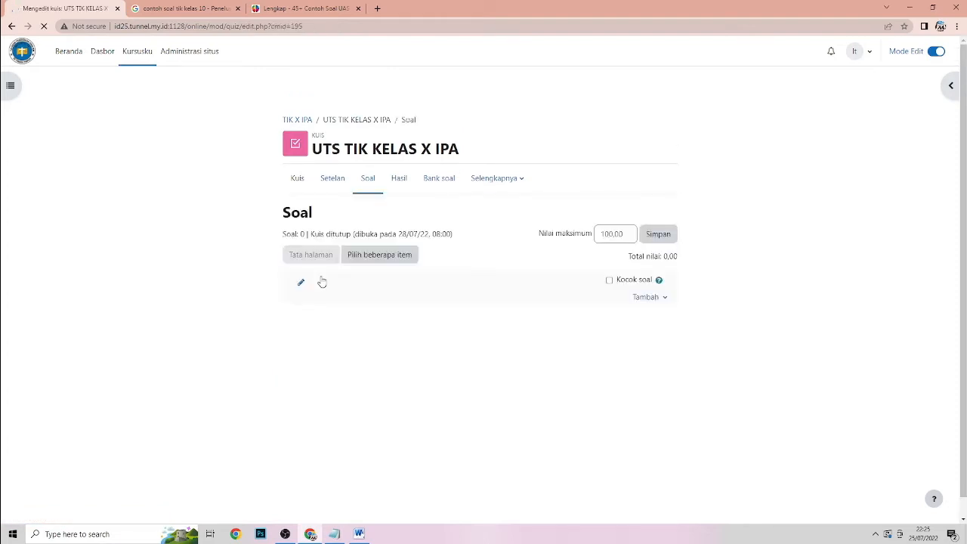
{"action": "left_click", "coordinate": [650, 298]}
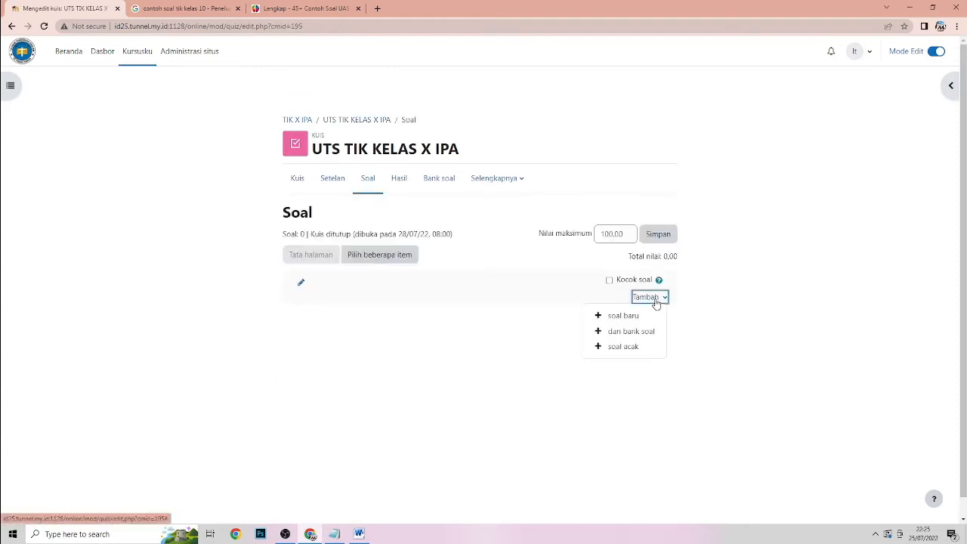
{"action": "left_click", "coordinate": [626, 316]}
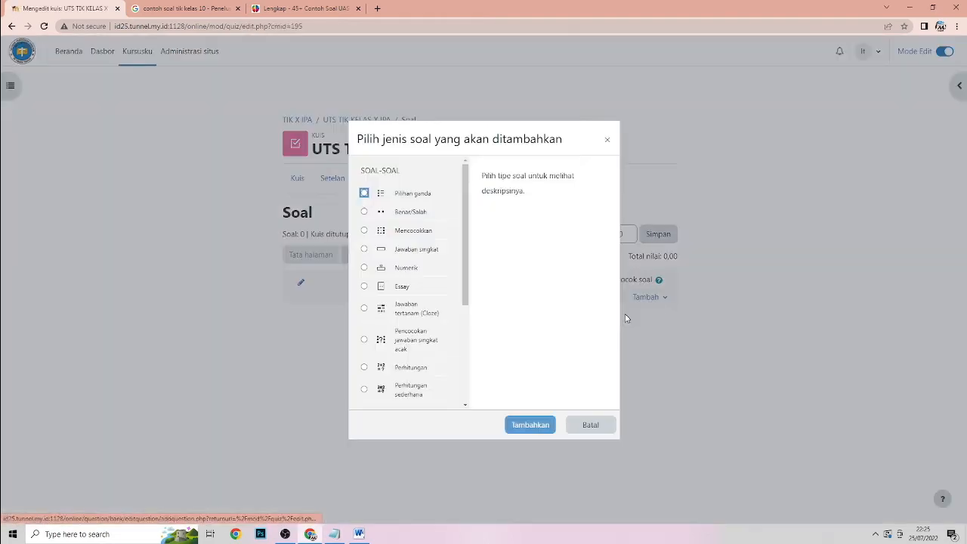
{"action": "left_click", "coordinate": [606, 140]}
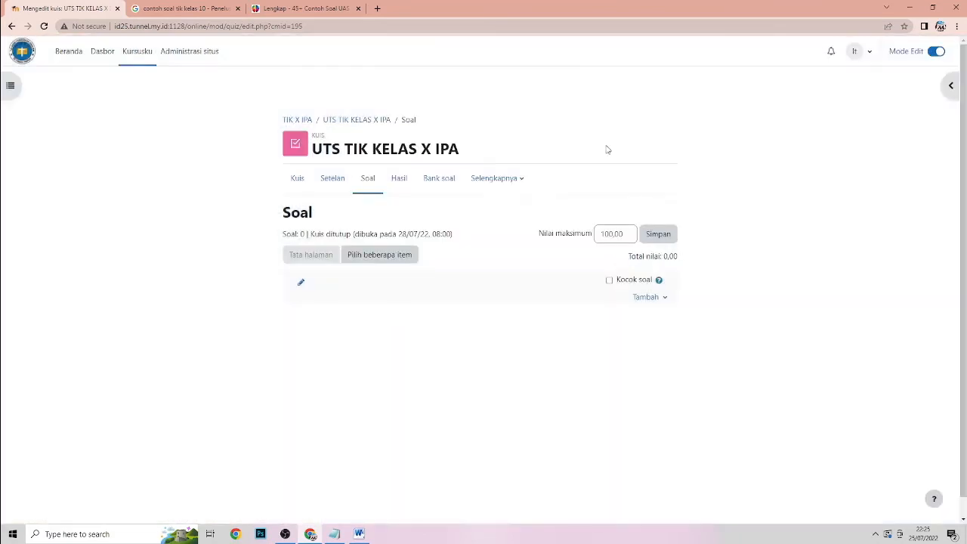
Step: Open a new Pilihan ganda question form, look through its fields, and return to the quiz's question page
{"action": "left_click", "coordinate": [649, 297]}
{"action": "left_click", "coordinate": [626, 316]}
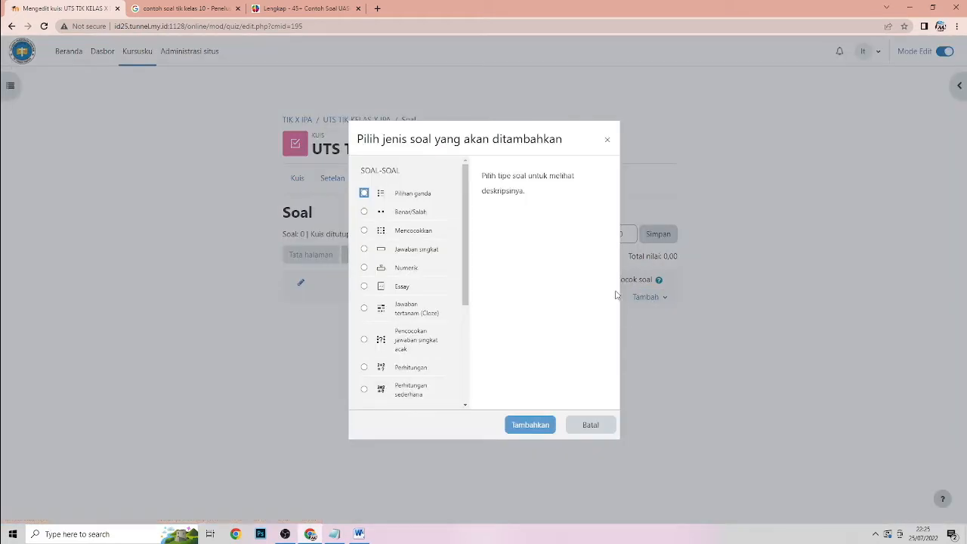
{"action": "left_click", "coordinate": [418, 193]}
{"action": "left_click", "coordinate": [531, 424]}
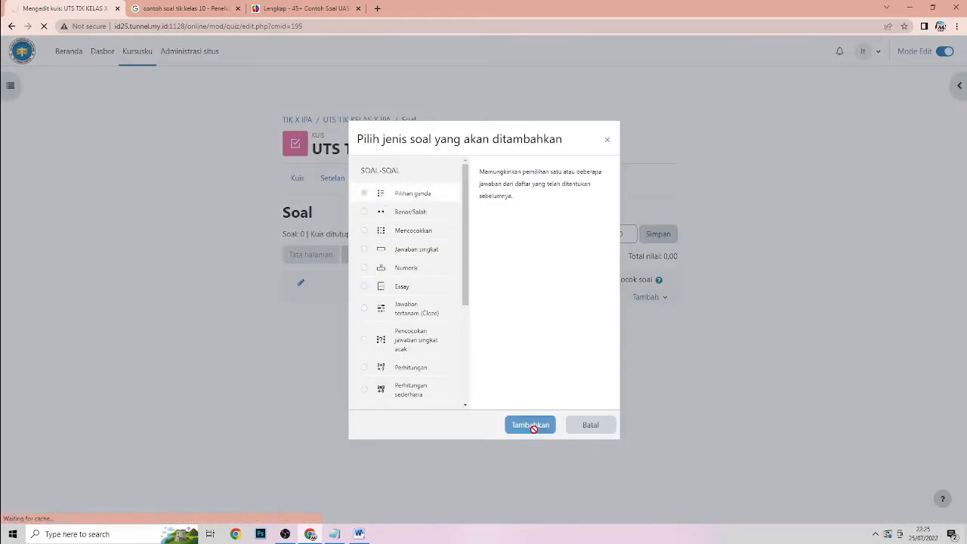
{"action": "scroll", "coordinate": [385, 397], "scroll_direction": "down", "scroll_amount": 4}
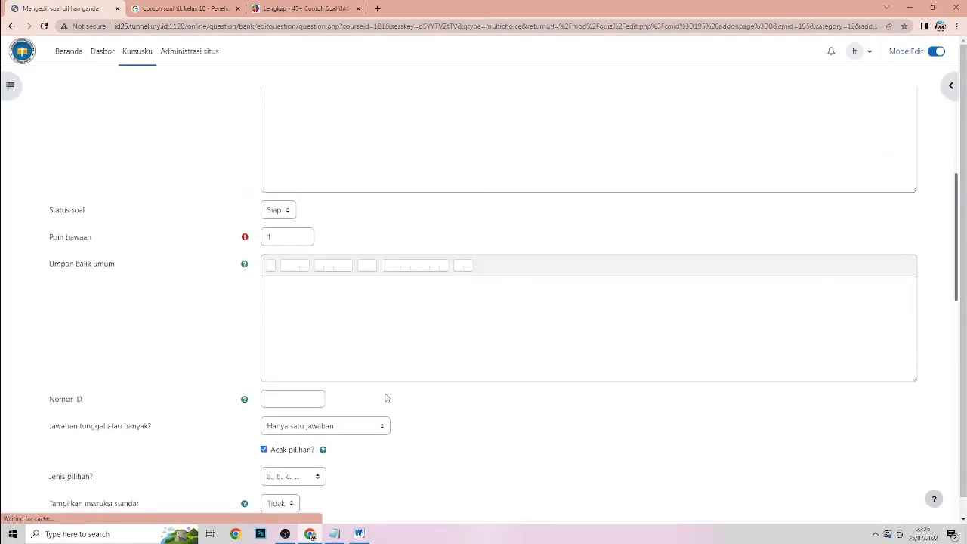
{"action": "scroll", "coordinate": [385, 398], "scroll_direction": "down", "scroll_amount": 3}
{"action": "scroll", "coordinate": [386, 394], "scroll_direction": "up", "scroll_amount": 8}
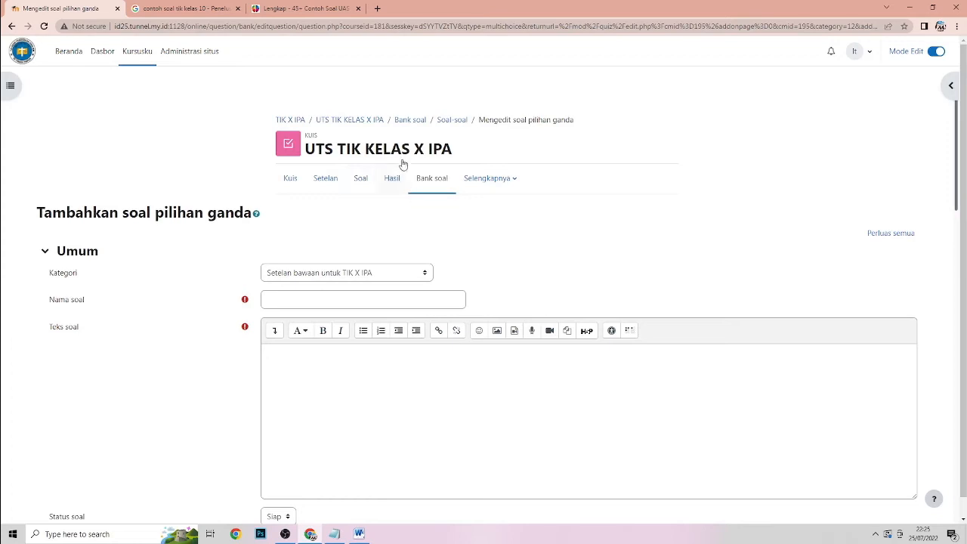
{"action": "left_click", "coordinate": [10, 26]}
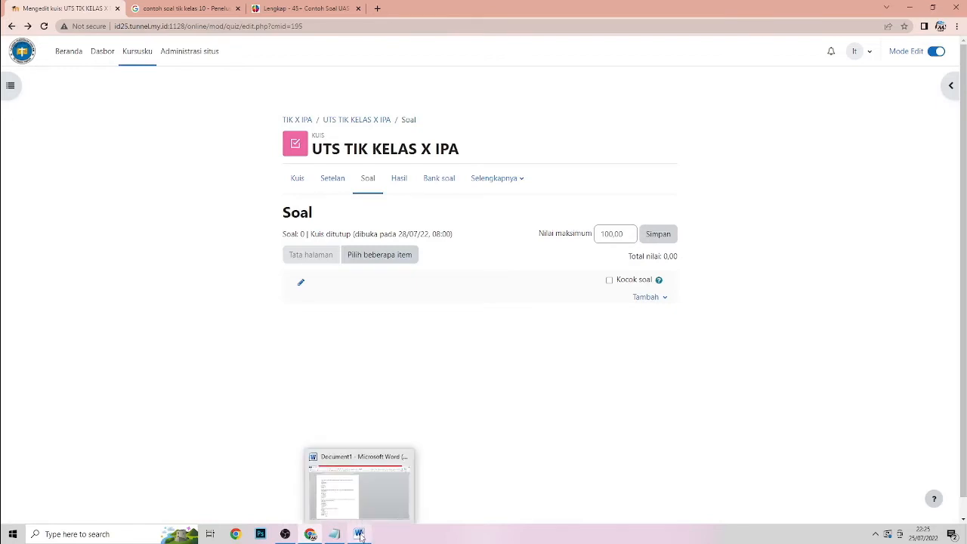
Step: Switch to the Word document and examine how the drafted questions, answer options and answer keys are written
{"action": "left_click", "coordinate": [360, 483]}
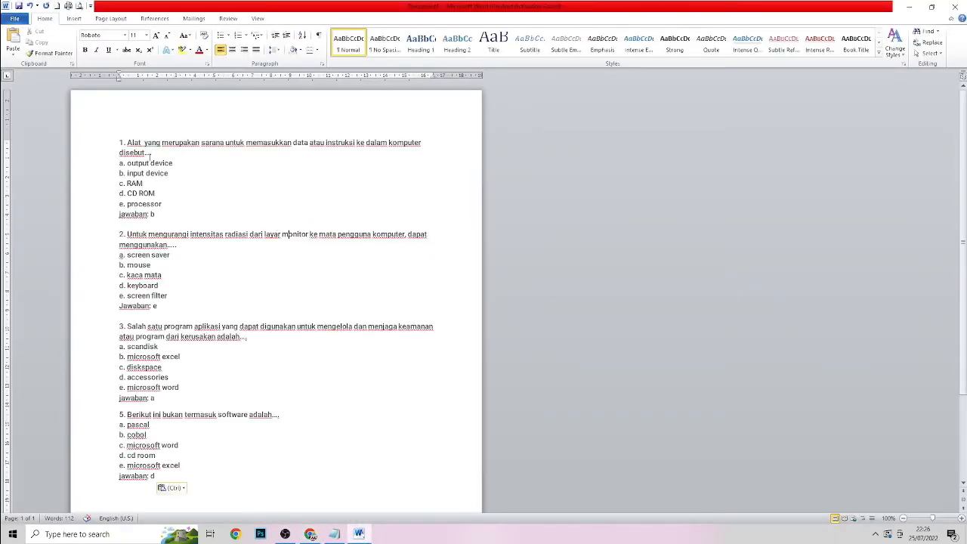
{"action": "left_click", "coordinate": [109, 141]}
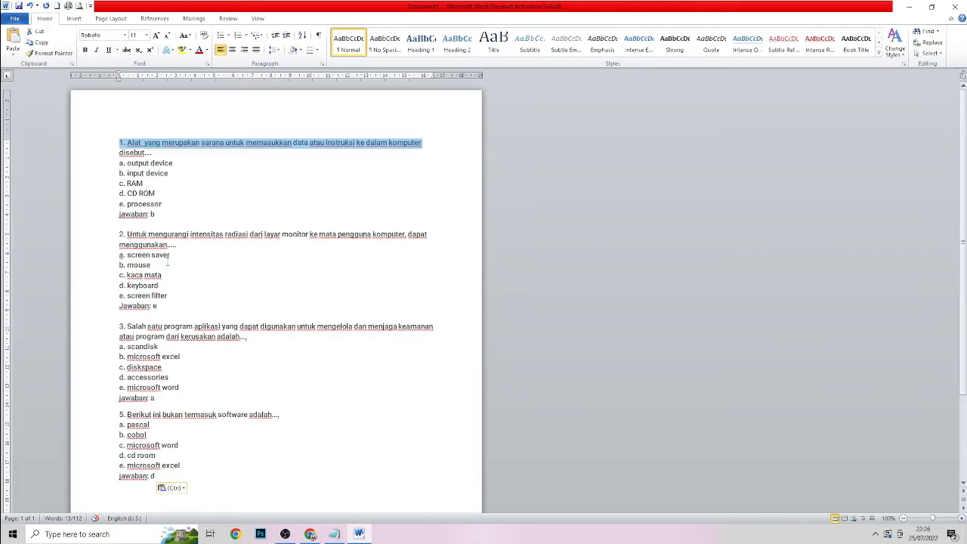
{"action": "left_click", "coordinate": [333, 530]}
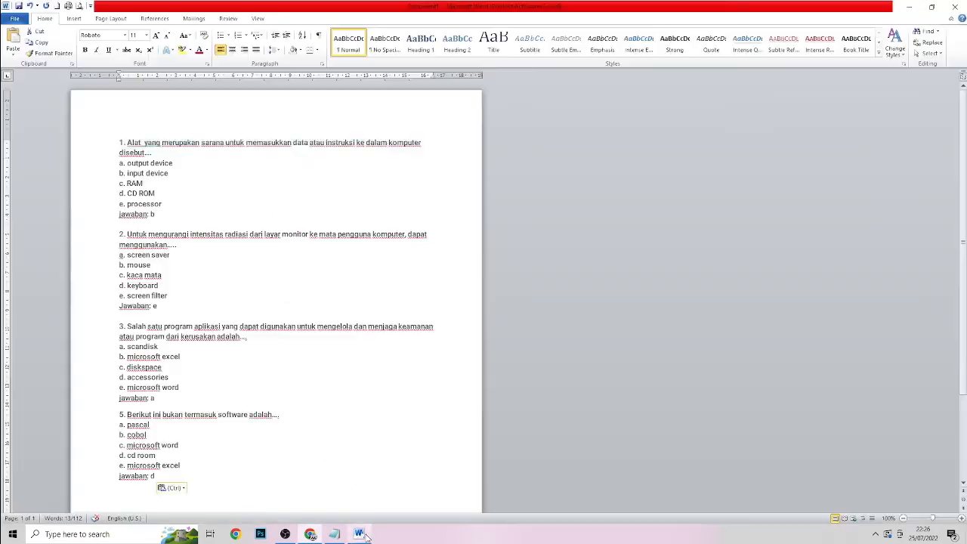
{"action": "left_click", "coordinate": [359, 534]}
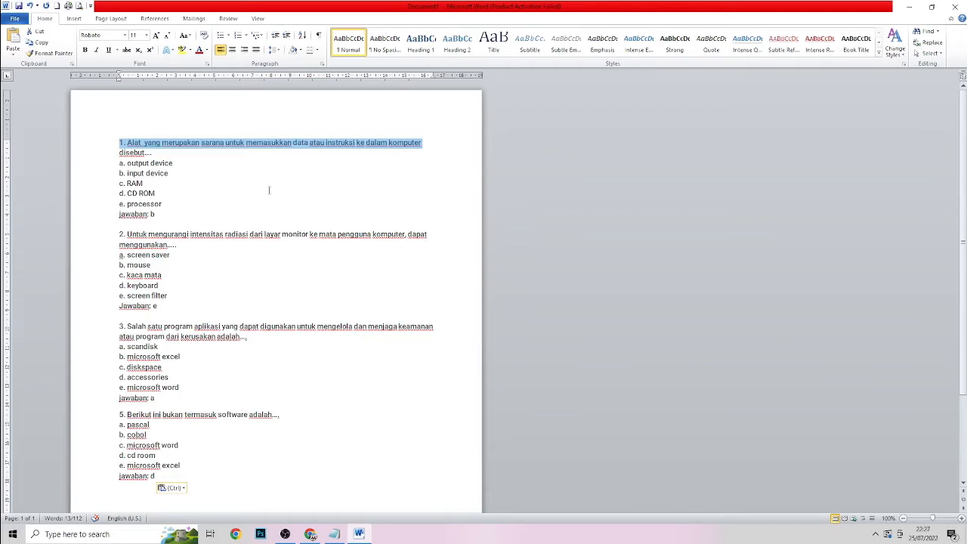
Step: Remove the numbering in front of the first and second questions in the Word document
{"action": "left_click", "coordinate": [174, 147]}
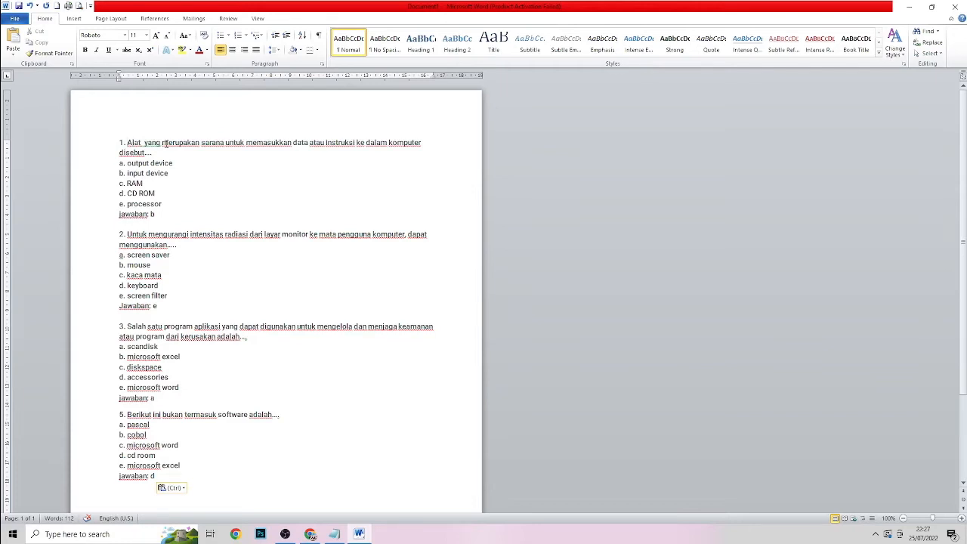
{"action": "key", "text": "BackSpace"}
{"action": "key", "text": "BackSpace"}
{"action": "key", "text": "BackSpace"}
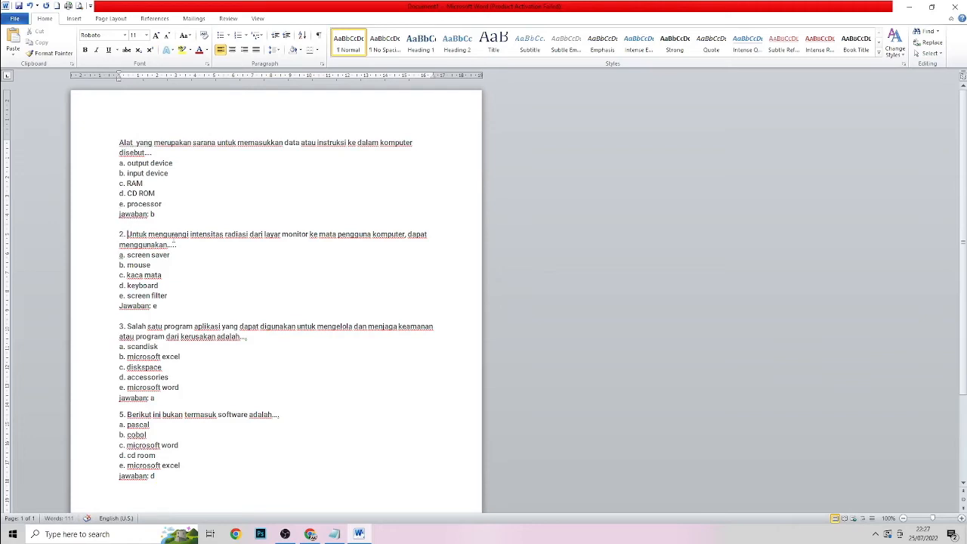
{"action": "key", "text": "BackSpace"}
{"action": "key", "text": "BackSpace"}
{"action": "key", "text": "BackSpace"}
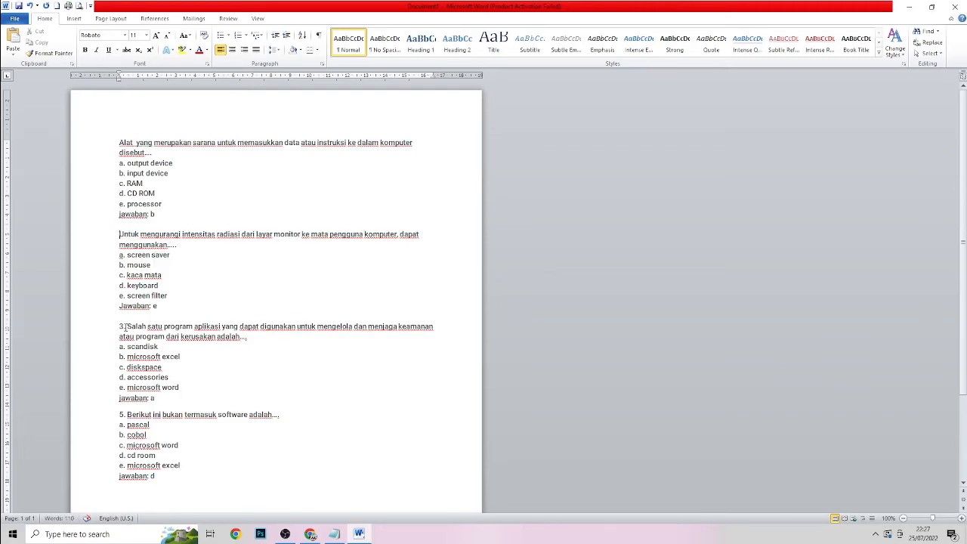
Step: Remove the numbers 3 and 5 in front of the last two questions in the Word document
{"action": "left_click", "coordinate": [126, 326]}
{"action": "key", "text": "BackSpace"}
{"action": "key", "text": "BackSpace"}
{"action": "key", "text": "BackSpace"}
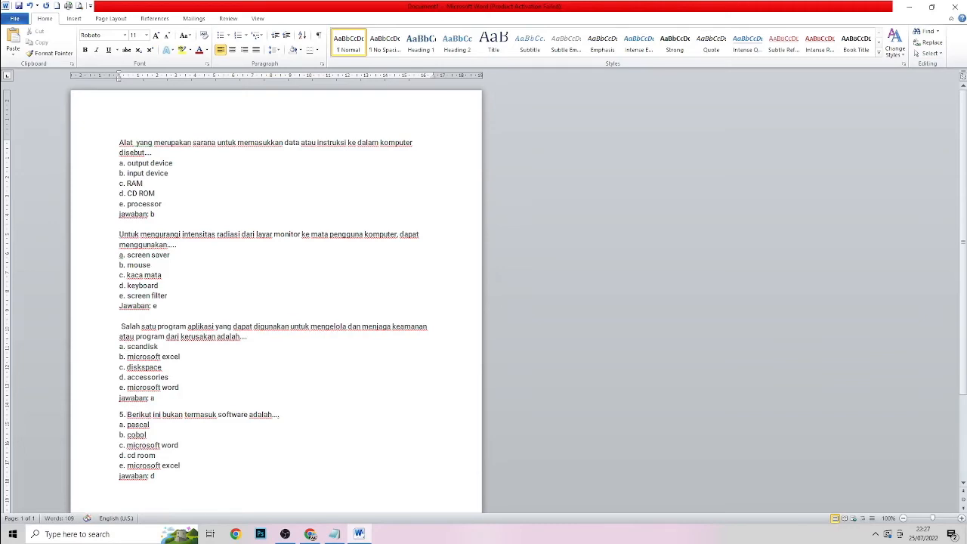
{"action": "left_click", "coordinate": [125, 413]}
{"action": "key", "text": "BackSpace"}
{"action": "key", "text": "BackSpace"}
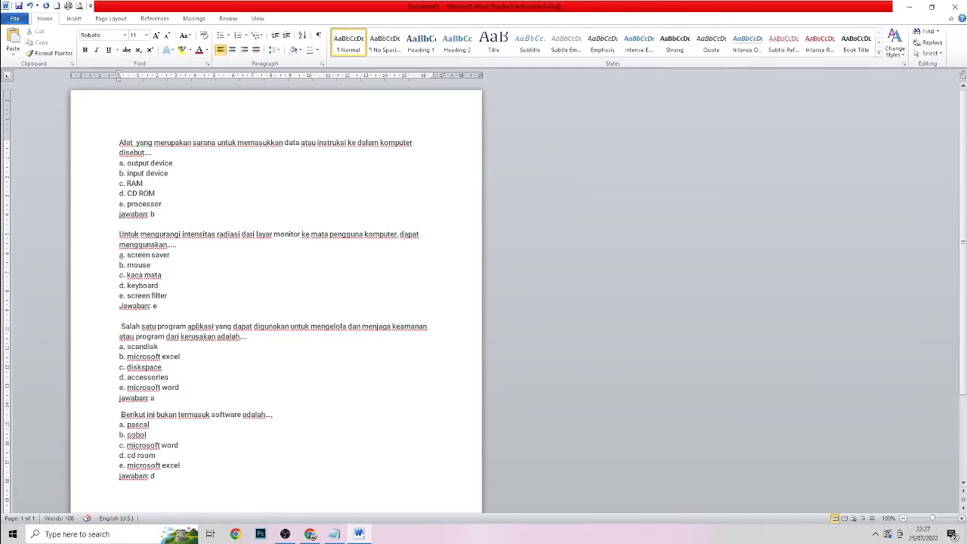
Step: Remove the space before the last question and capitalise the first question's option letter A
{"action": "key", "text": "BackSpace"}
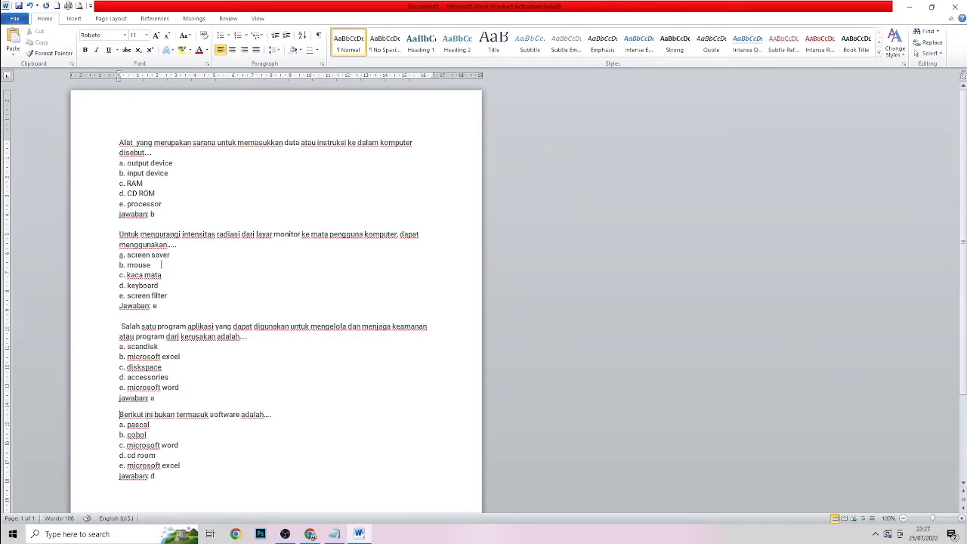
{"action": "left_click", "coordinate": [122, 163]}
{"action": "key", "text": "shift+End"}
{"action": "key", "text": "Left"}
{"action": "key", "text": "BackSpace"}
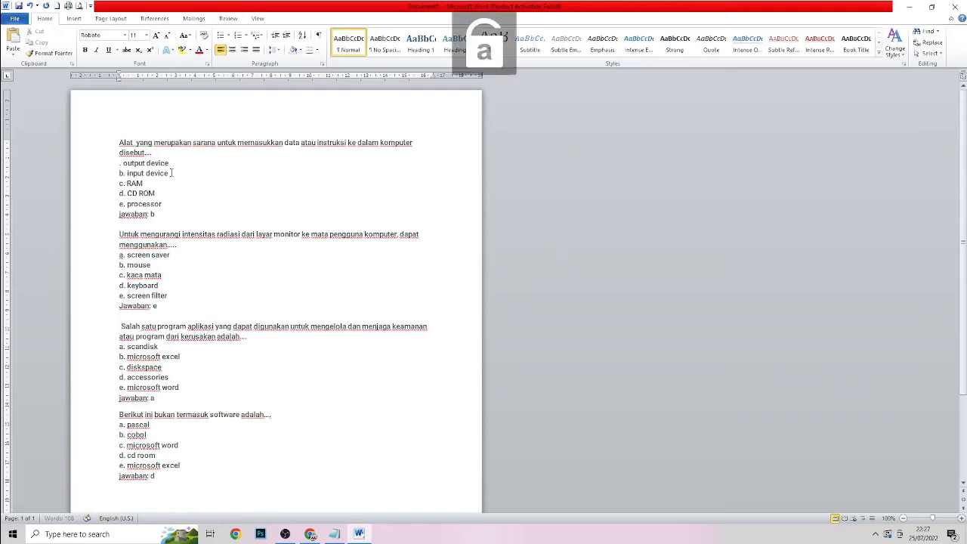
{"action": "type", "text": "A."}
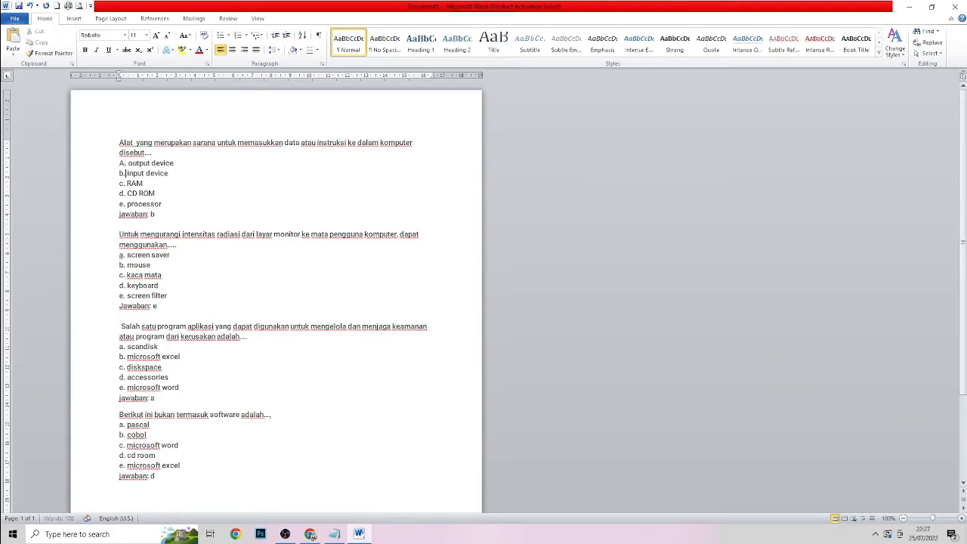
Step: Capitalise the option letters B, C, D and E of the first question
{"action": "key", "text": "Down"}
{"action": "key", "text": "BackSpace"}
{"action": "key", "text": "BackSpace"}
{"action": "type", "text": "B"}
{"action": "key", "text": "Down"}
{"action": "key", "text": "Left"}
{"action": "key", "text": "BackSpace"}
{"action": "key", "text": "BackSpace"}
{"action": "type", "text": "V."}
{"action": "key", "text": "BackSpace"}
{"action": "type", "text": "C"}
{"action": "key", "text": "BackSpace"}
{"action": "type", "text": "D."}
{"action": "key", "text": "BackSpace"}
{"action": "type", "text": "E"}
Step: Change the first question's answer key line to "answer: B"
{"action": "key", "text": "Delete"}
{"action": "key", "text": "Delete"}
{"action": "key", "text": "Delete"}
{"action": "key", "text": "Delete"}
{"action": "key", "text": "Delete"}
{"action": "key", "text": "Delete"}
{"action": "key", "text": "Delete"}
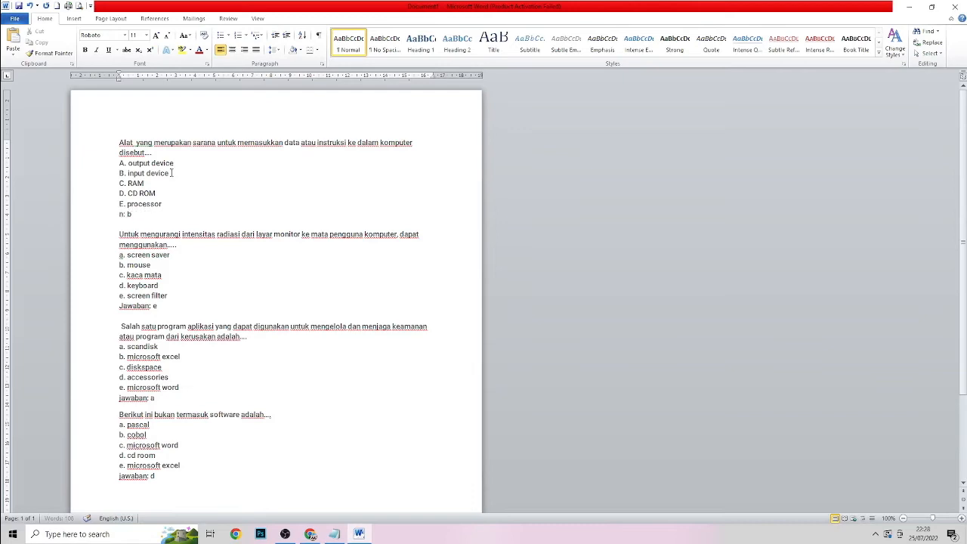
{"action": "type", "text": "amswer"}
{"action": "key", "text": "BackSpace"}
{"action": "key", "text": "BackSpace"}
{"action": "key", "text": "BackSpace"}
{"action": "key", "text": "BackSpace"}
{"action": "key", "text": "BackSpace"}
{"action": "type", "text": "nswer"}
{"action": "left_click", "coordinate": [146, 213]}
{"action": "key", "text": "BackSpace"}
{"action": "type", "text": "B"}
Step: Highlight the word "answer" and its letter in the first question's key line to examine the format
{"action": "key", "text": "Left"}
{"action": "key", "text": "Left"}
{"action": "key", "text": "Left"}
{"action": "key", "text": "Left"}
{"action": "key", "text": "Left"}
{"action": "key", "text": "Left"}
{"action": "key", "text": "Left"}
{"action": "key", "text": "Left"}
{"action": "key", "text": "Left"}
{"action": "key", "text": "shift+Right"}
{"action": "key", "text": "shift+Right"}
{"action": "key", "text": "shift+Right"}
{"action": "key", "text": "shift+Right"}
{"action": "key", "text": "shift+Right"}
{"action": "key", "text": "shift+Right"}
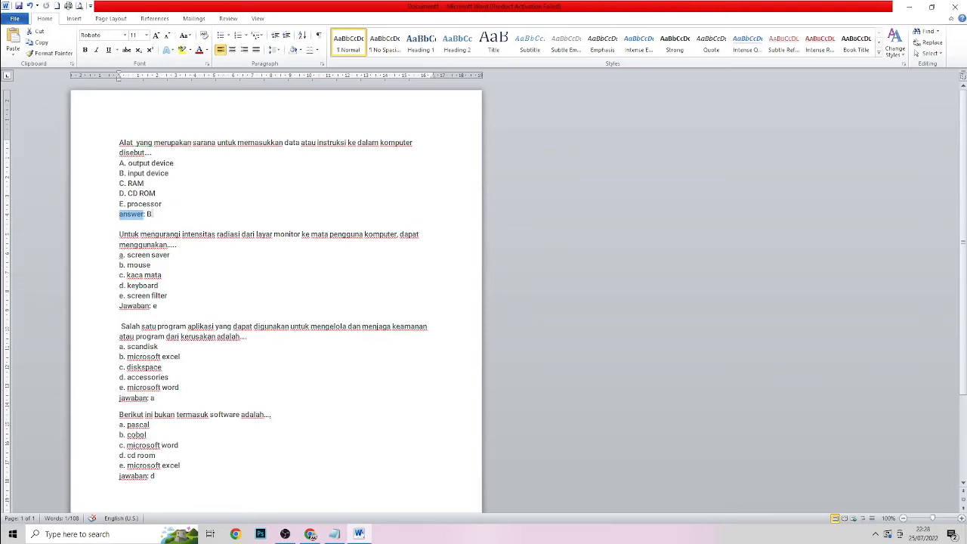
{"action": "left_click", "coordinate": [151, 213]}
{"action": "double_click", "coordinate": [149, 214]}
Step: Remove the blank line above the second question and capitalise its option letters A and B
{"action": "left_click", "coordinate": [132, 225]}
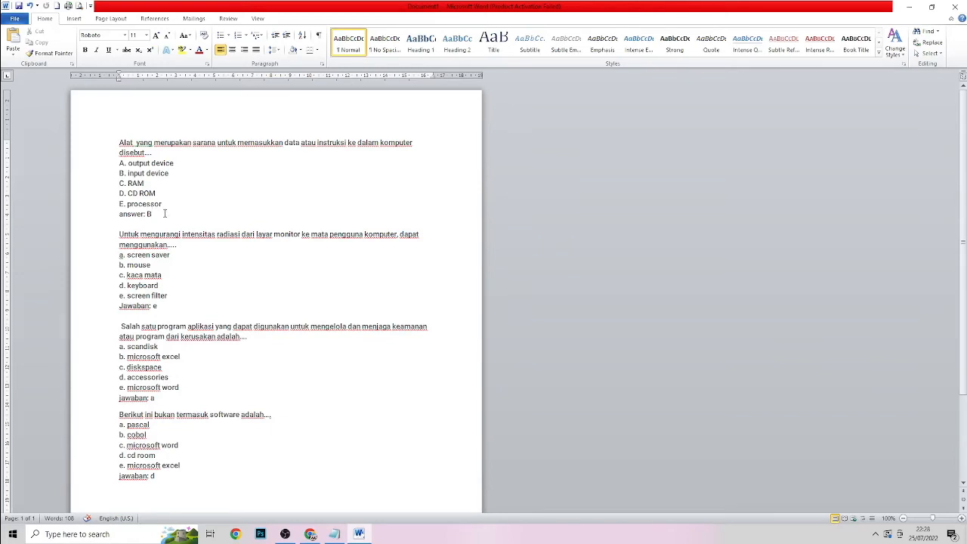
{"action": "key", "text": "BackSpace"}
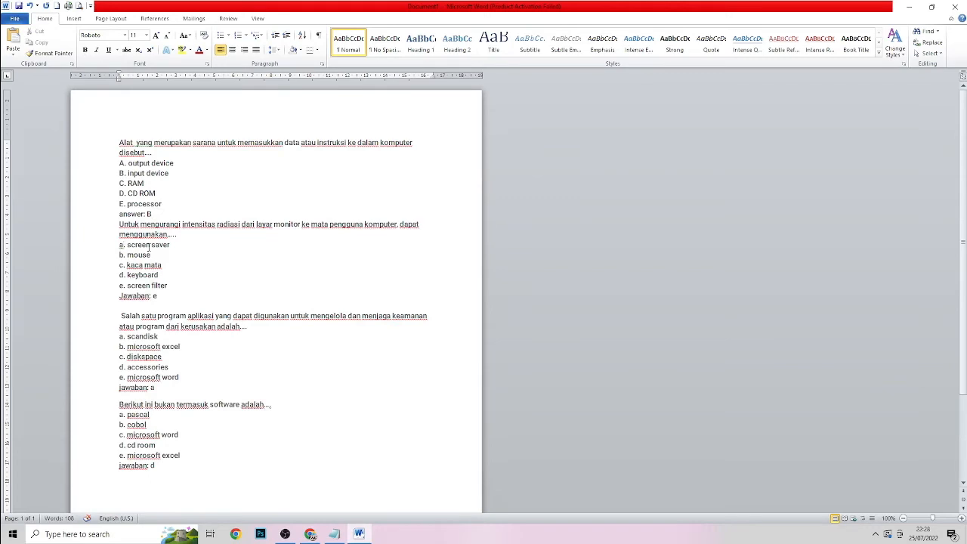
{"action": "key", "text": "BackSpace"}
{"action": "type", "text": "B"}
{"action": "key", "text": "BackSpace"}
{"action": "type", "text": "A"}
{"action": "key", "text": "Down"}
{"action": "key", "text": "BackSpace"}
{"action": "type", "text": "B"}
Step: Capitalise the option letters C, D and E of the second question
{"action": "key", "text": "BackSpace"}
{"action": "type", "text": "c"}
{"action": "key", "text": "BackSpace"}
{"action": "type", "text": "c"}
{"action": "key", "text": "BackSpace"}
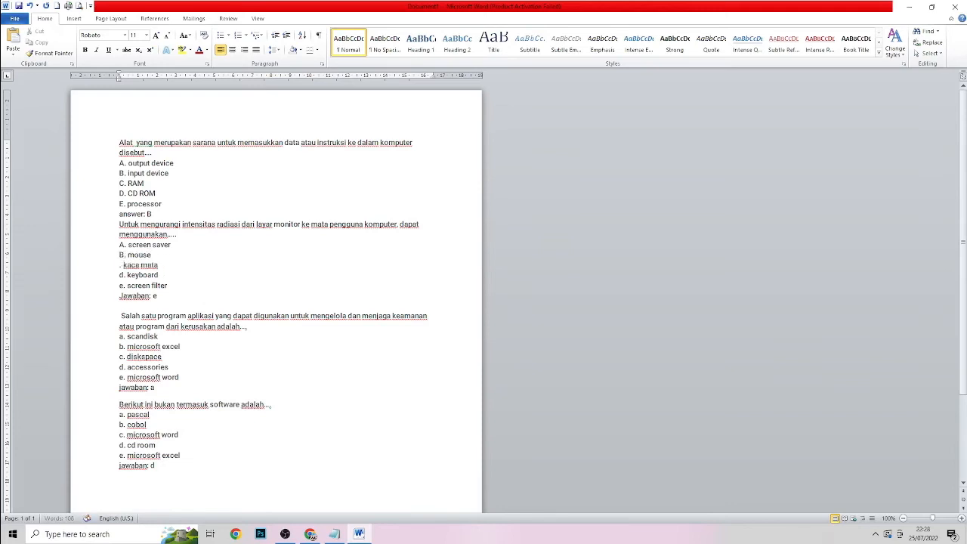
{"action": "type", "text": "C"}
{"action": "key", "text": "BackSpace"}
{"action": "type", "text": "D"}
{"action": "key", "text": "Down"}
{"action": "key", "text": "Left"}
{"action": "key", "text": "Delete"}
{"action": "type", "text": "E"}
Step: Change the second question's answer key line to "ANSWER: E"
{"action": "key", "text": "Down"}
{"action": "key", "text": "Left"}
{"action": "key", "text": "Delete"}
{"action": "key", "text": "Delete"}
{"action": "key", "text": "Delete"}
{"action": "key", "text": "Delete"}
{"action": "key", "text": "Delete"}
{"action": "key", "text": "Delete"}
{"action": "key", "text": "Delete"}
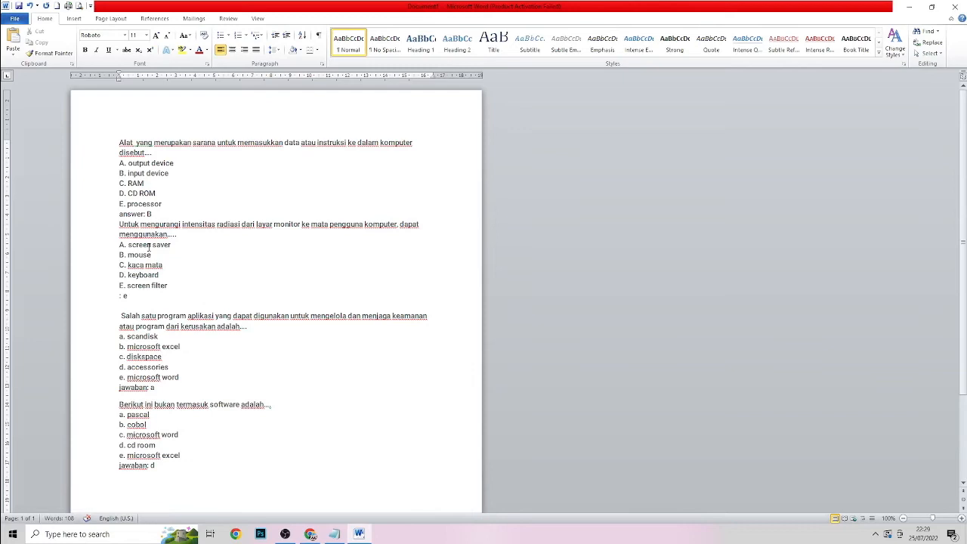
{"action": "type", "text": "an"}
{"action": "key", "text": "Delete"}
{"action": "key", "text": "BackSpace"}
{"action": "key", "text": "BackSpace"}
{"action": "key", "text": "Caps_Lock"}
{"action": "type", "text": "ANSWER:"}
{"action": "type", "text": "E"}
Step: Remove the leading space and the blank line before the third question
{"action": "key", "text": "Down"}
{"action": "key", "text": "BackSpace"}
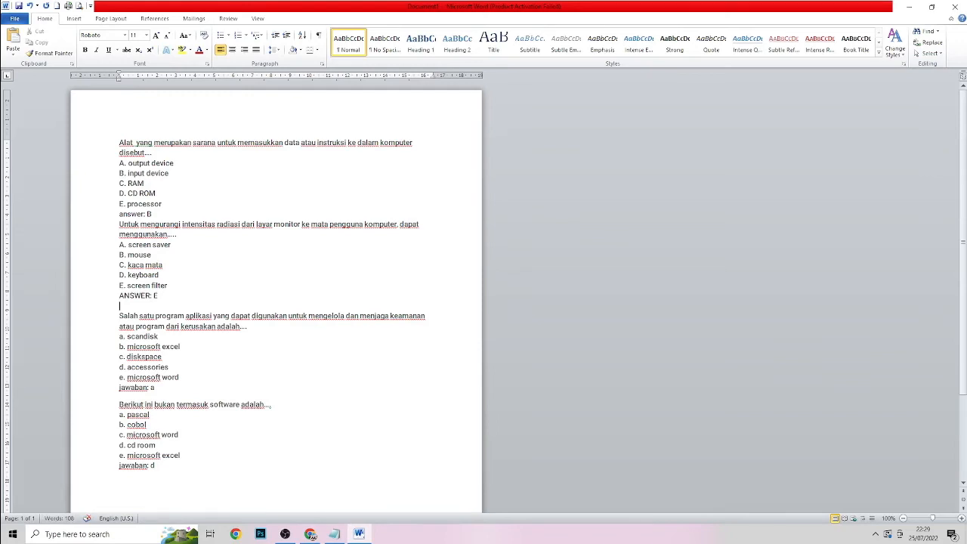
{"action": "key", "text": "Delete"}
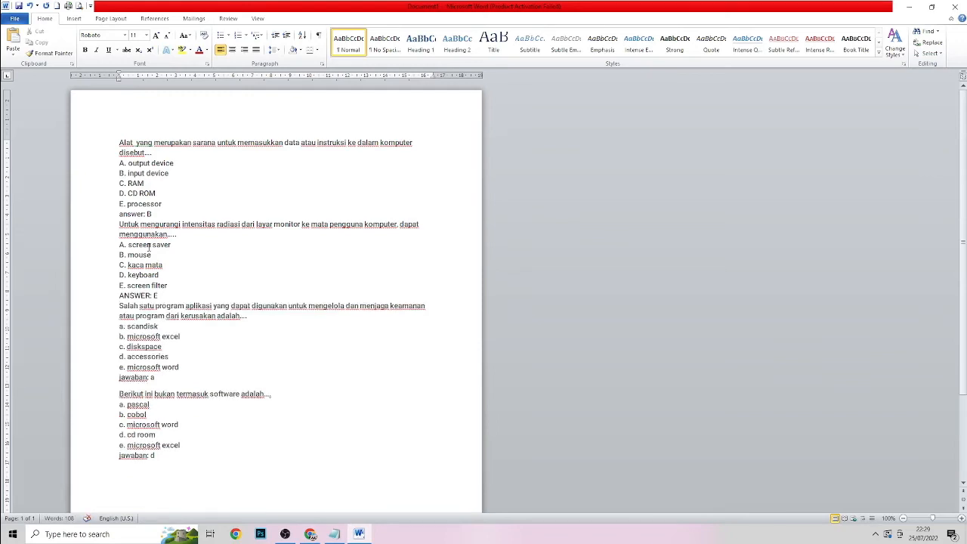
Step: Capitalise the option letters A to E of the third question
{"action": "key", "text": "Delete"}
{"action": "type", "text": "a"}
{"action": "key", "text": "Down"}
{"action": "key", "text": "Delete"}
{"action": "type", "text": "A"}
{"action": "key", "text": "Down"}
{"action": "key", "text": "Delete"}
{"action": "type", "text": "B"}
{"action": "key", "text": "Down"}
{"action": "key", "text": "Delete"}
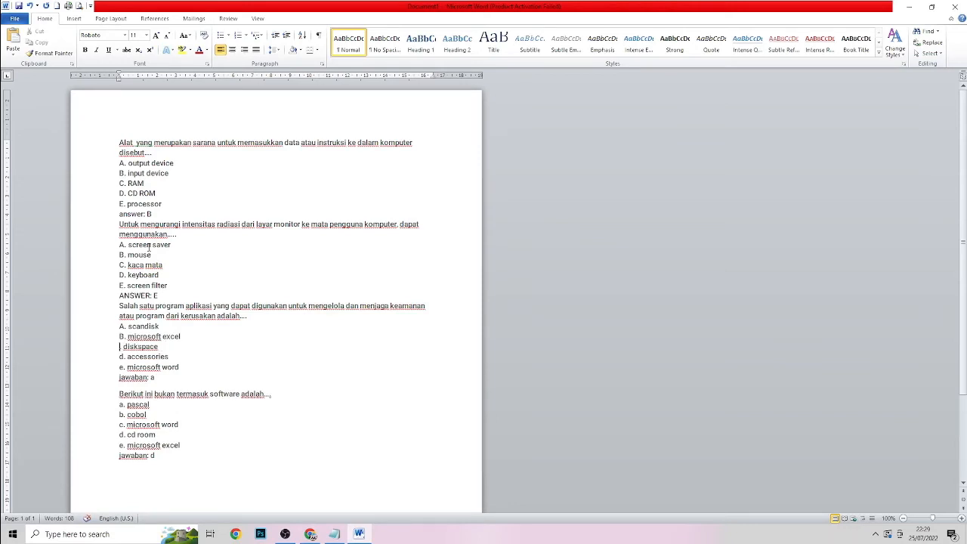
{"action": "type", "text": "C"}
{"action": "key", "text": "Down"}
{"action": "key", "text": "Delete"}
{"action": "type", "text": "D"}
{"action": "key", "text": "Down"}
{"action": "key", "text": "Delete"}
{"action": "type", "text": "E"}
Step: Change the third question's answer key line to "ANSWER: A"
{"action": "key", "text": "Down"}
{"action": "key", "text": "Home"}
{"action": "key", "text": "Delete"}
{"action": "key", "text": "Delete"}
{"action": "key", "text": "Delete"}
{"action": "key", "text": "Delete"}
{"action": "key", "text": "Delete"}
{"action": "key", "text": "Delete"}
{"action": "key", "text": "Delete"}
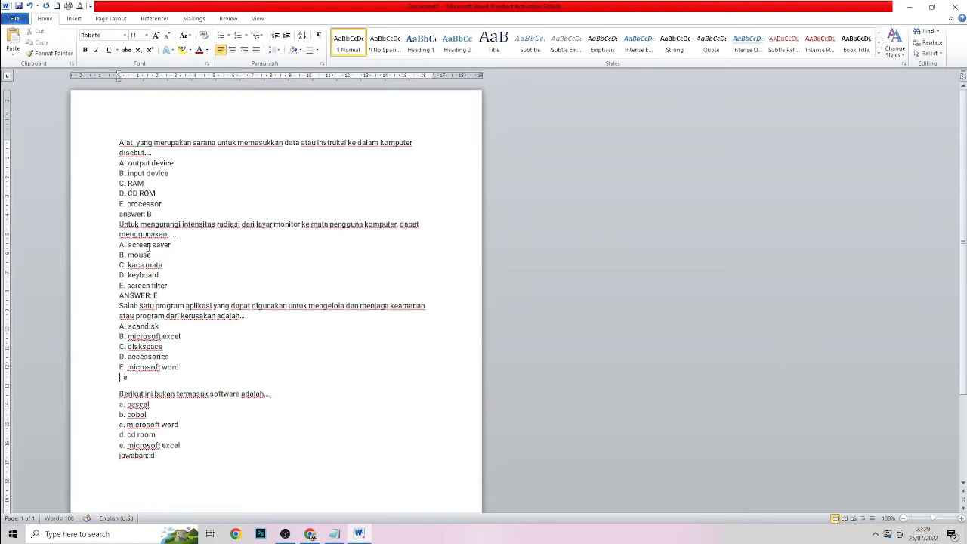
{"action": "type", "text": "ANSWER"}
{"action": "key", "text": "End"}
{"action": "key", "text": "BackSpace"}
{"action": "type", "text": "A"}
Step: Delete the last question, "Berikut ini bukan termasuk software adalah", with its options and answer key
{"action": "left_click_drag", "start_coordinate": [117, 393], "coordinate": [181, 462]}
{"action": "key", "text": "BackSpace"}
{"action": "key", "text": "BackSpace"}
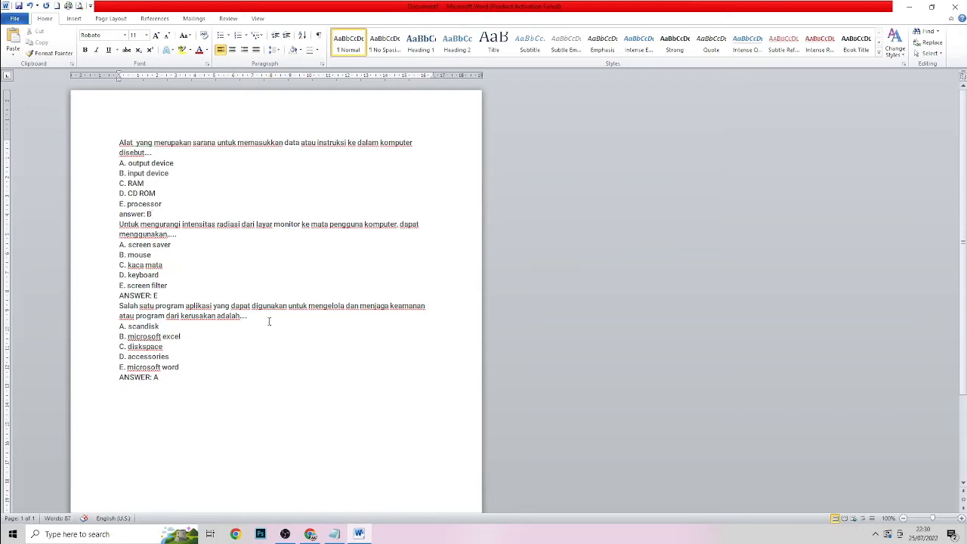
Step: Copy all three questions from the Word document into a new, maximised Notepad file
{"action": "left_click", "coordinate": [118, 140]}
{"action": "left_click_drag", "start_coordinate": [118, 140], "coordinate": [213, 381]}
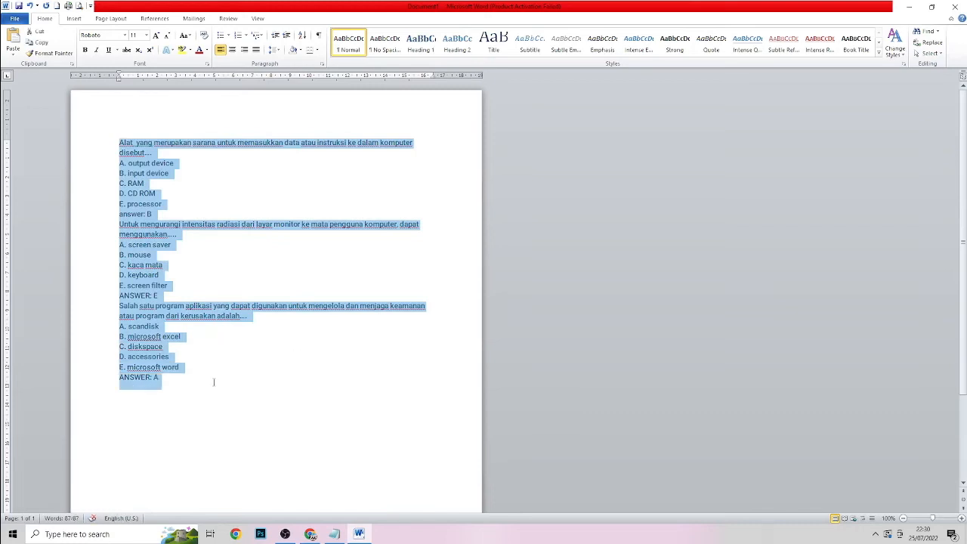
{"action": "left_click", "coordinate": [98, 534]}
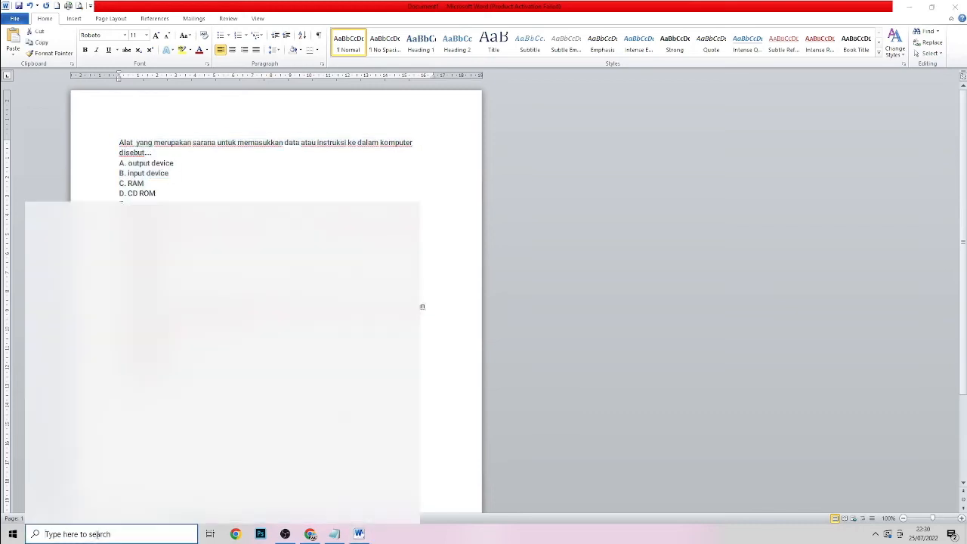
{"action": "type", "text": "NOTE"}
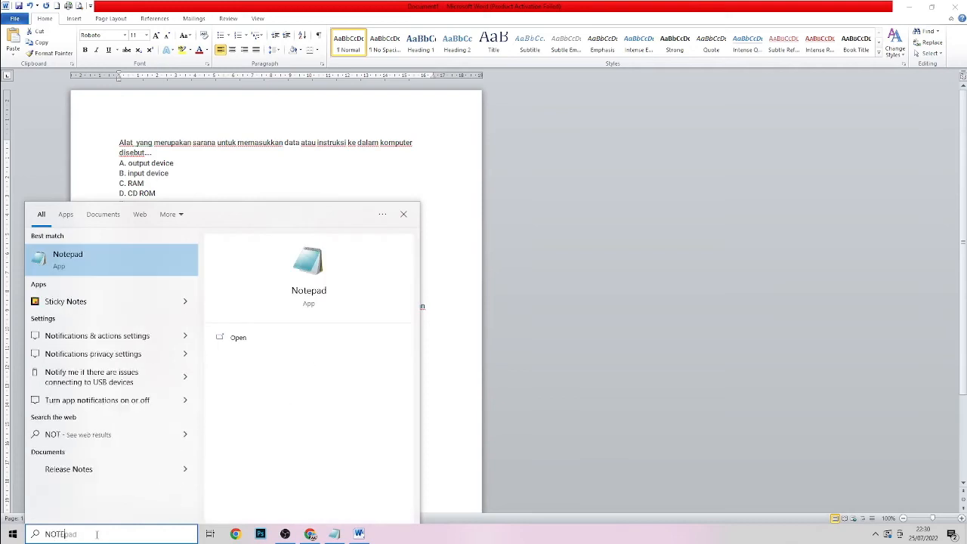
{"action": "key", "text": "Return"}
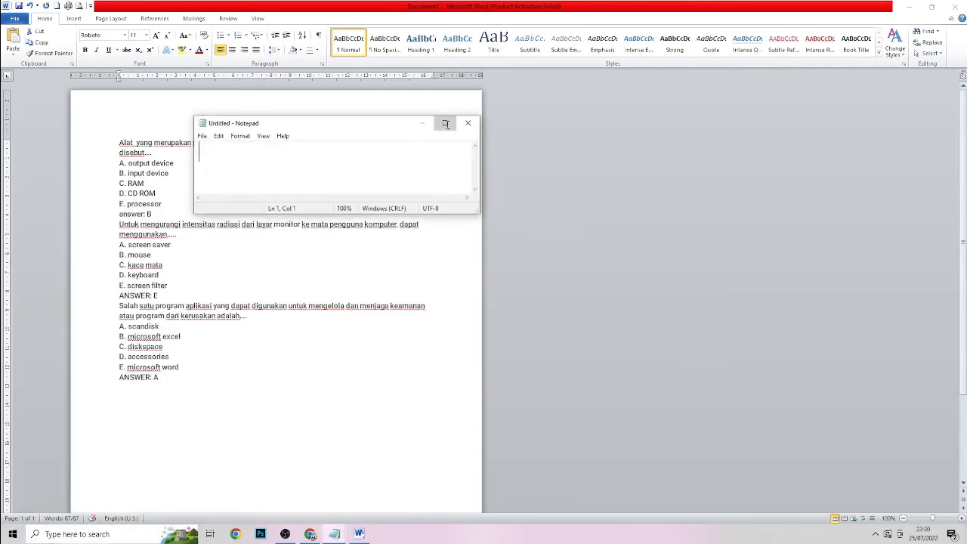
{"action": "left_click", "coordinate": [444, 124]}
{"action": "key", "text": "ctrl+v"}
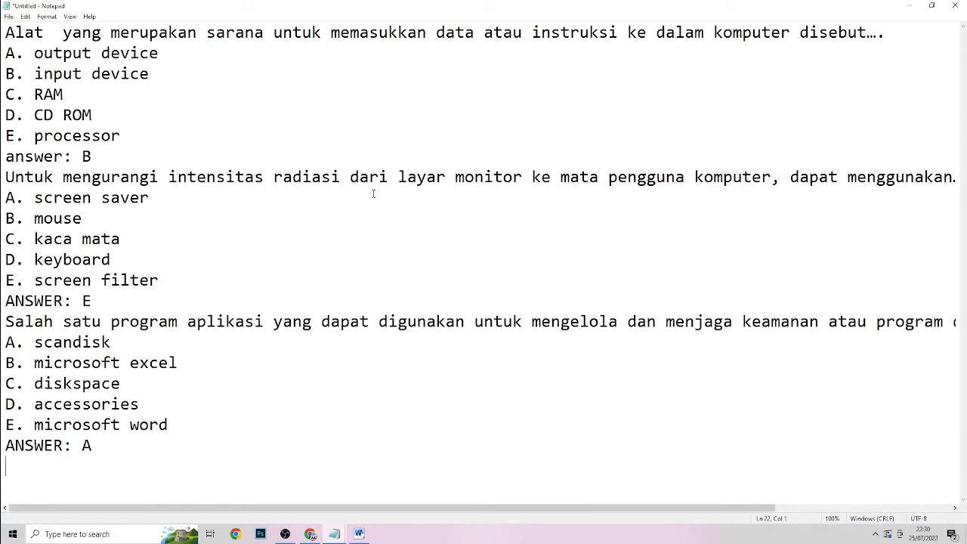
Step: Save the Notepad text as UTS TIK KELAS X in the Documents folder and close the file
{"action": "left_click", "coordinate": [8, 16]}
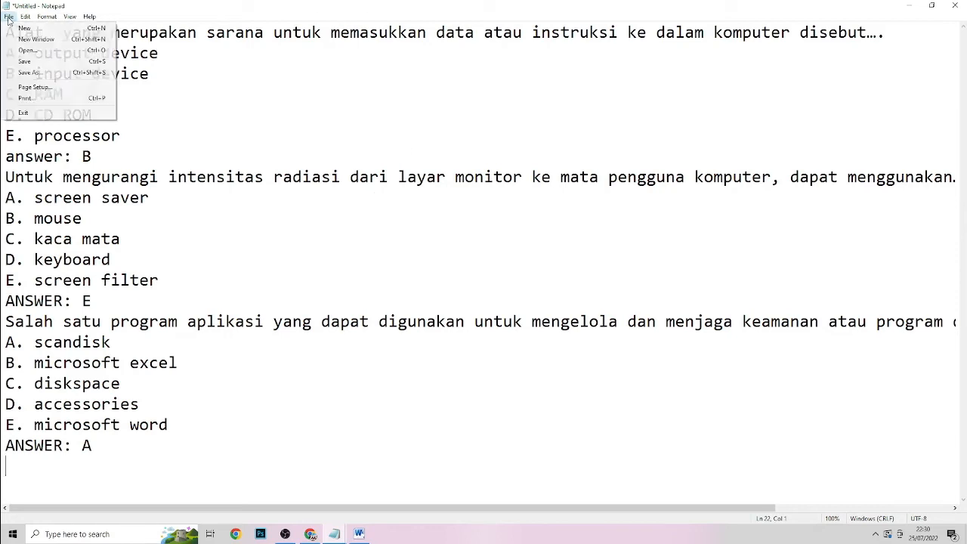
{"action": "left_click", "coordinate": [29, 73]}
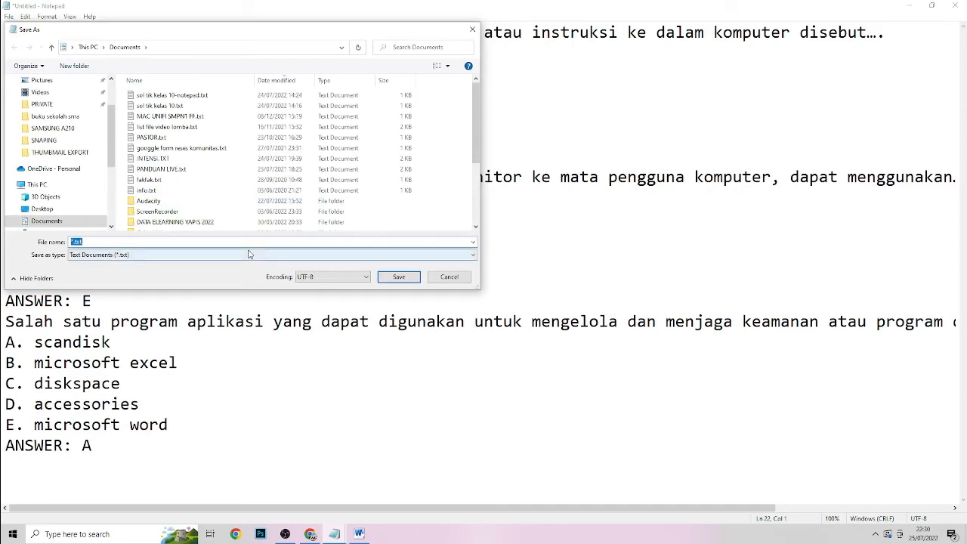
{"action": "type", "text": "UTS TIK KELAS X"}
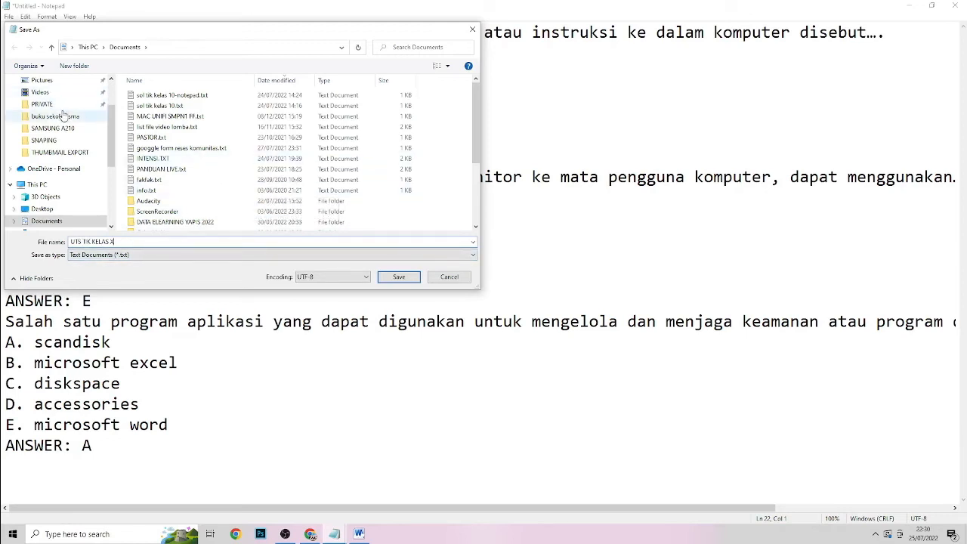
{"action": "scroll", "coordinate": [113, 113], "scroll_direction": "up", "scroll_amount": 2}
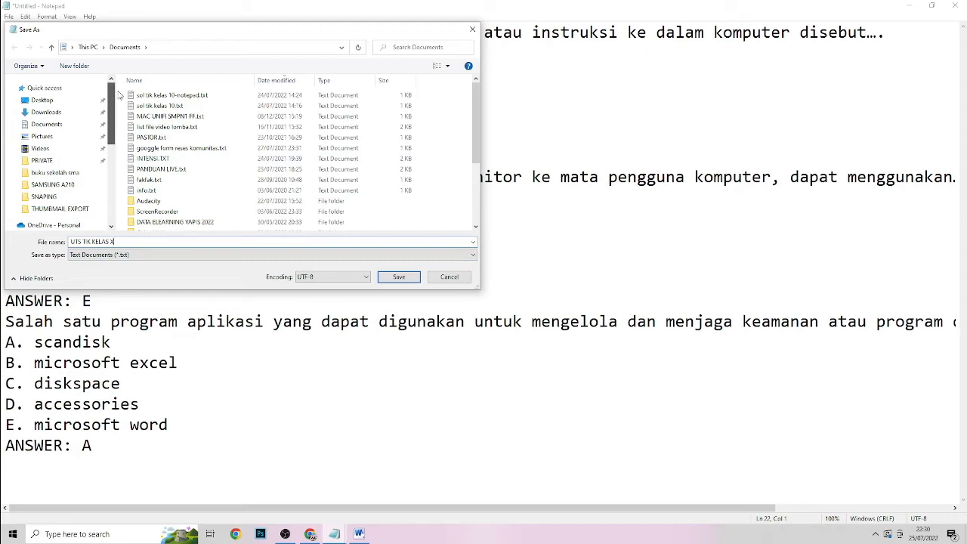
{"action": "left_click", "coordinate": [56, 124]}
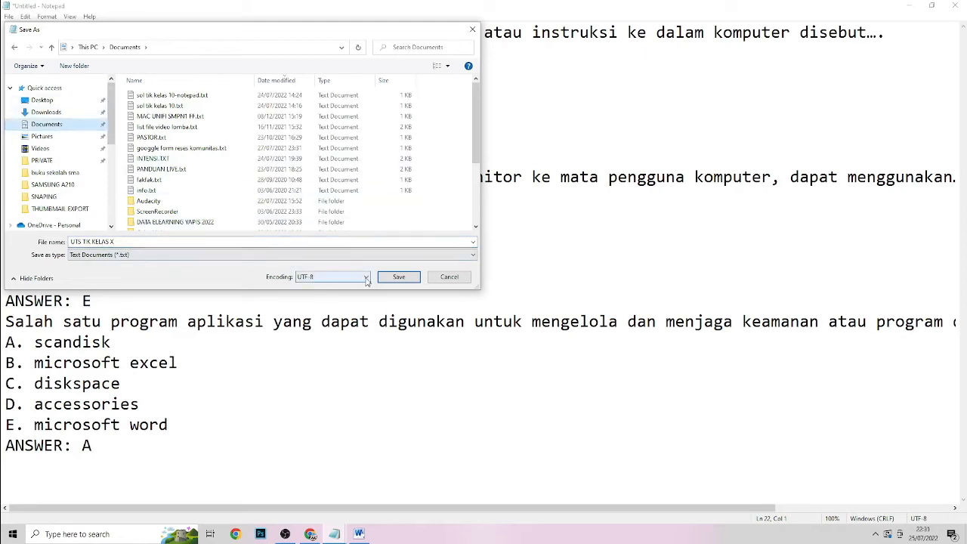
{"action": "left_click", "coordinate": [398, 277]}
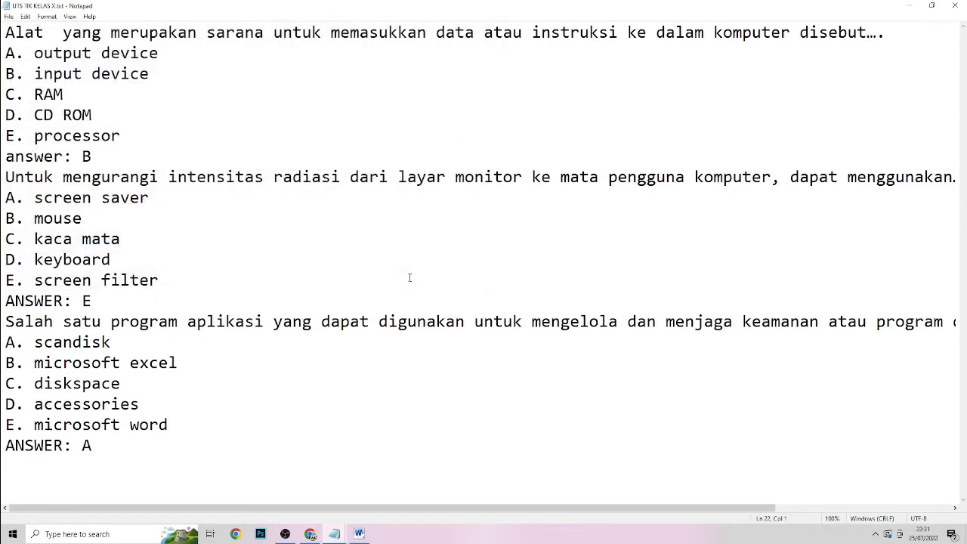
{"action": "left_click", "coordinate": [953, 6]}
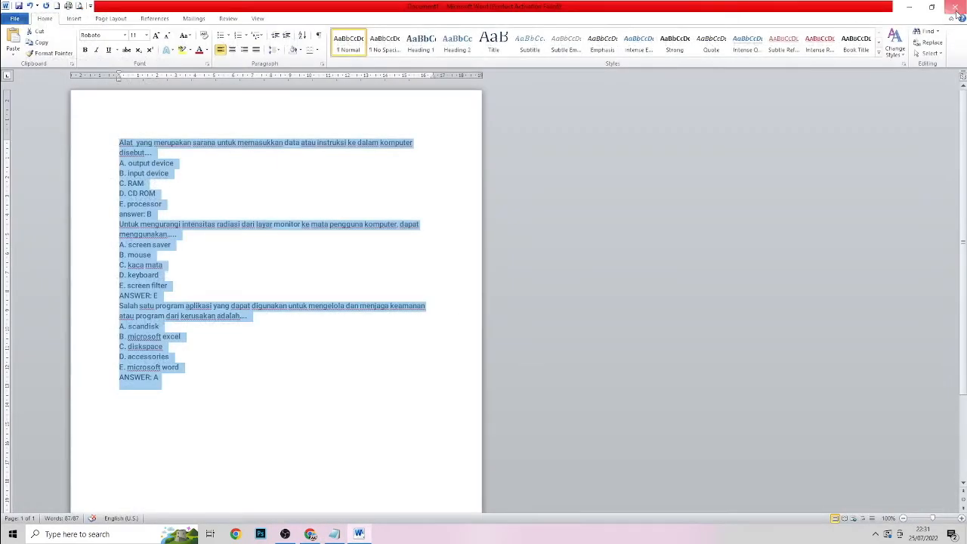
Step: Return to Moodle in the browser and open the Bank soal of the TEKNOLOGI INFORMASI & KOMUNIKLASI X IPA course
{"action": "left_click", "coordinate": [909, 7]}
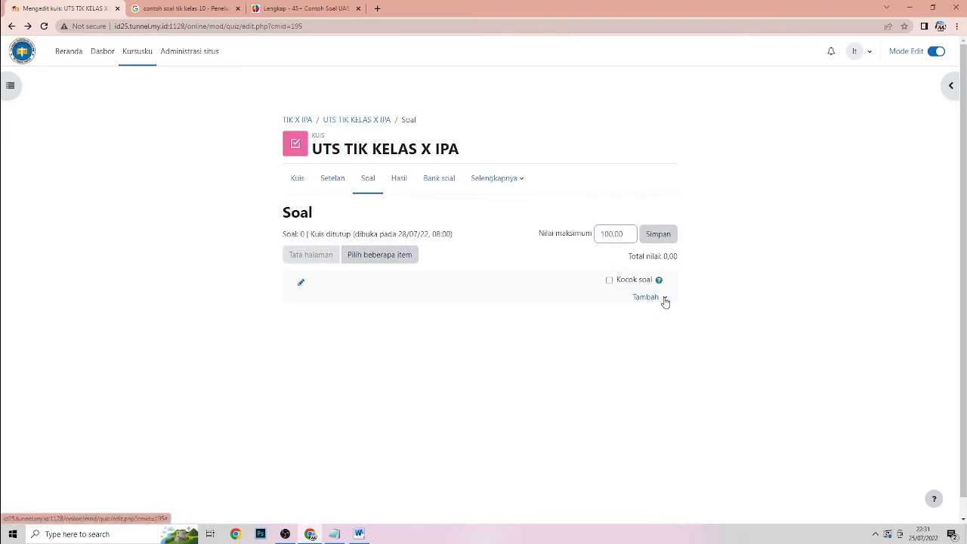
{"action": "left_click", "coordinate": [144, 56]}
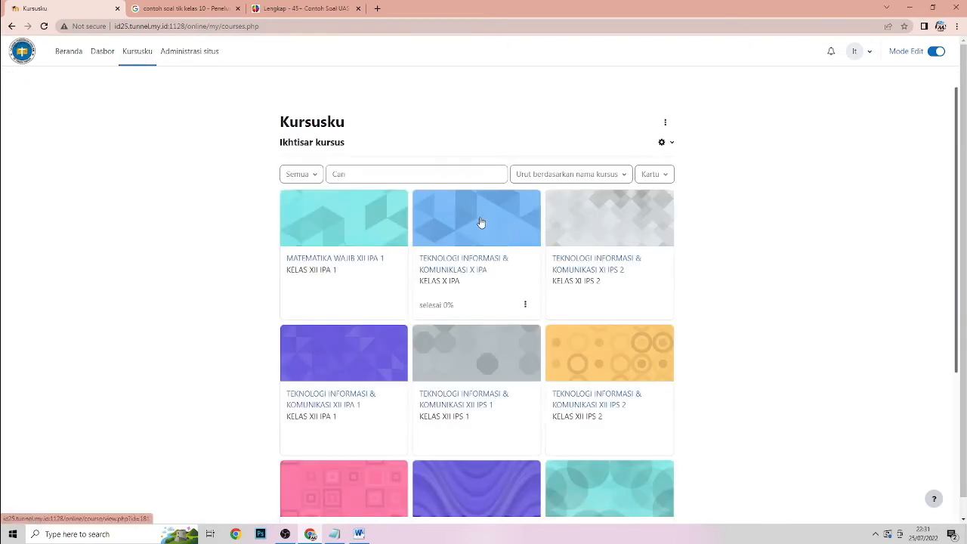
{"action": "left_click", "coordinate": [479, 222]}
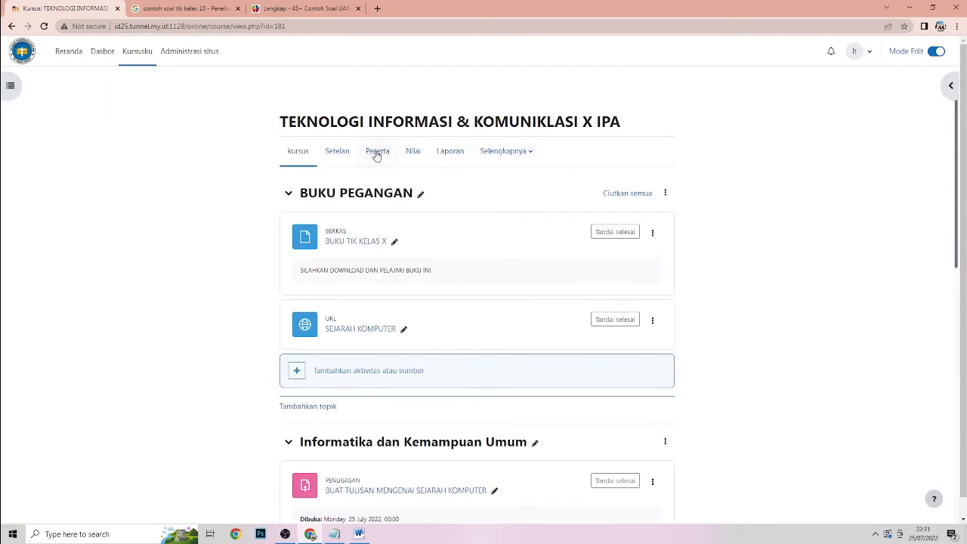
{"action": "left_click", "coordinate": [531, 155]}
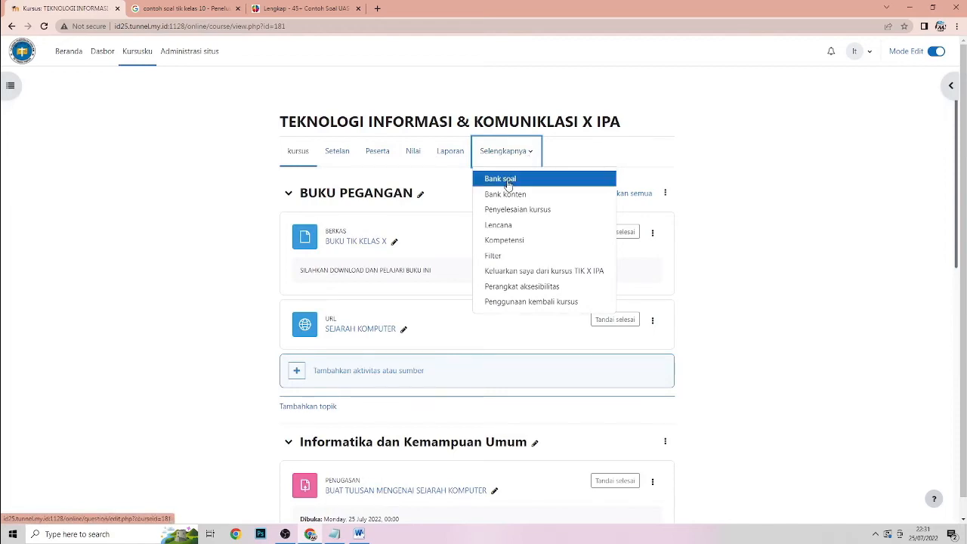
{"action": "left_click", "coordinate": [509, 181]}
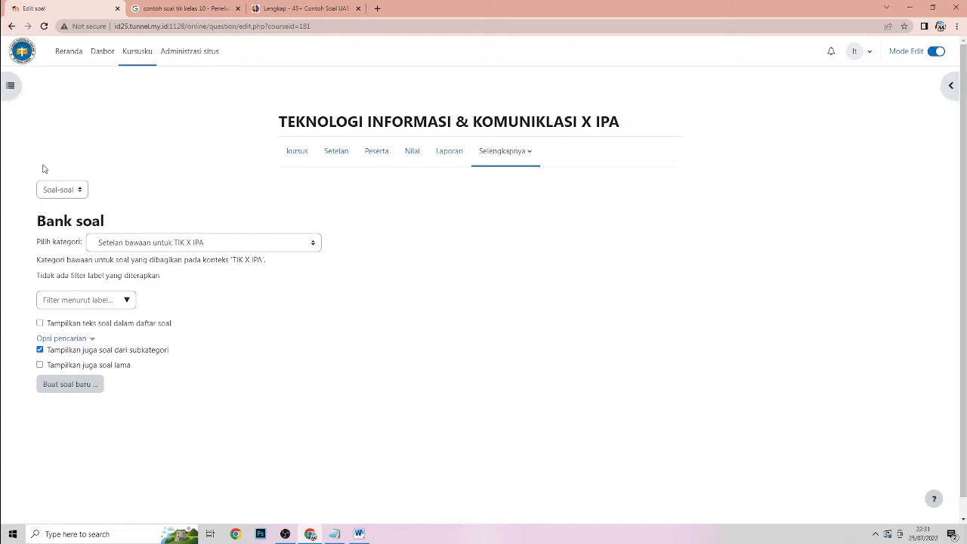
Step: Open the question bank's Impor page and look over its file format and upload options
{"action": "left_click", "coordinate": [82, 194]}
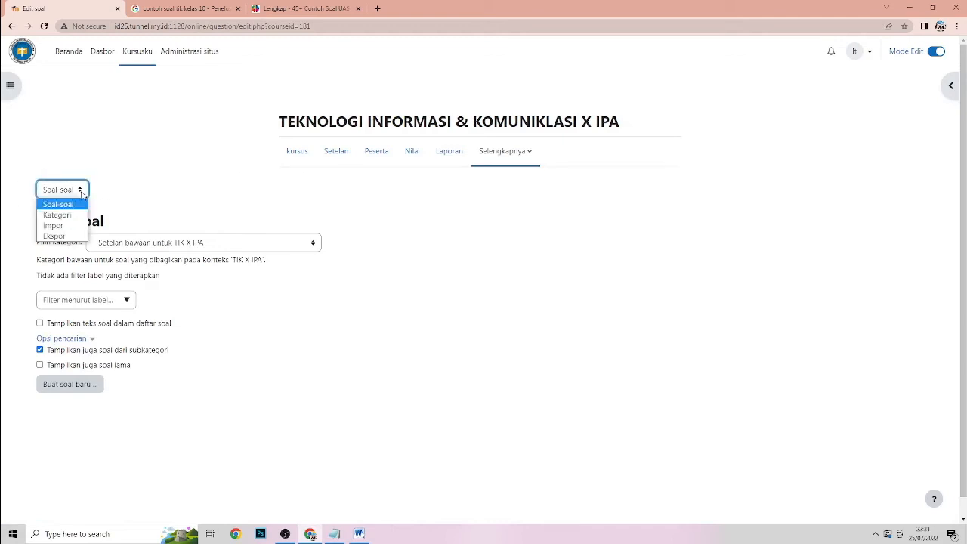
{"action": "left_click", "coordinate": [53, 225]}
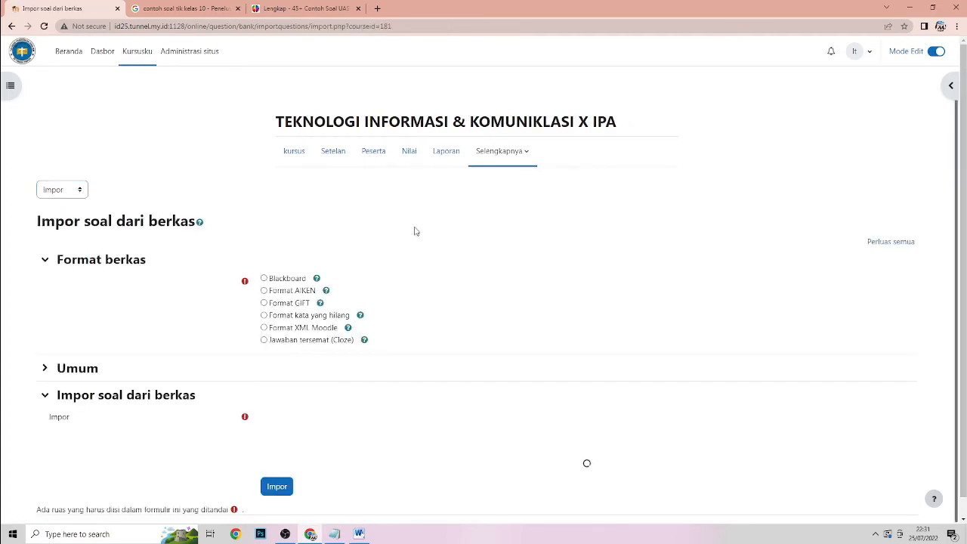
{"action": "scroll", "coordinate": [433, 229], "scroll_direction": "down", "scroll_amount": 1}
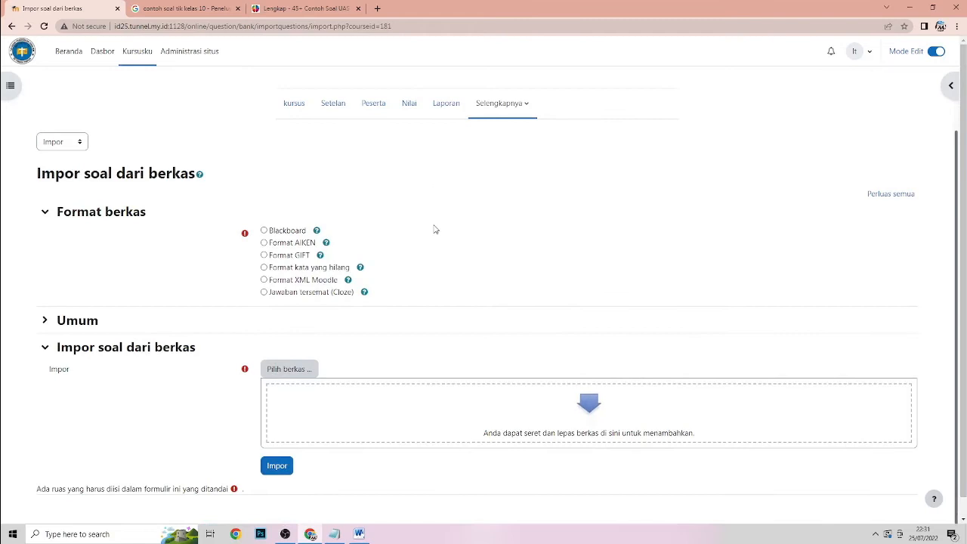
{"action": "scroll", "coordinate": [435, 229], "scroll_direction": "down", "scroll_amount": 1}
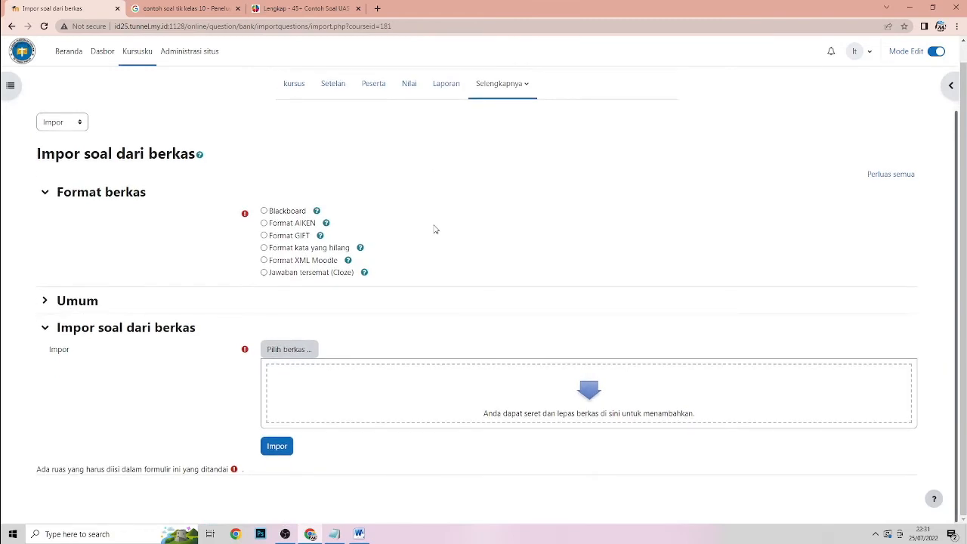
Step: Try to import the questions from UTS TIK KELAS X.txt in the Documents folder, using Format AIKEN
{"action": "left_click", "coordinate": [264, 224]}
{"action": "left_click", "coordinate": [273, 350]}
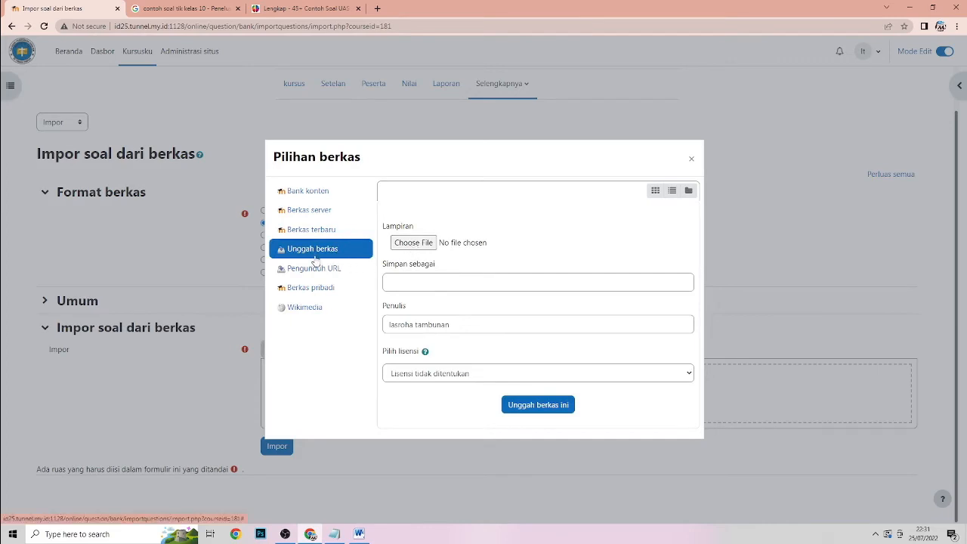
{"action": "left_click", "coordinate": [431, 245]}
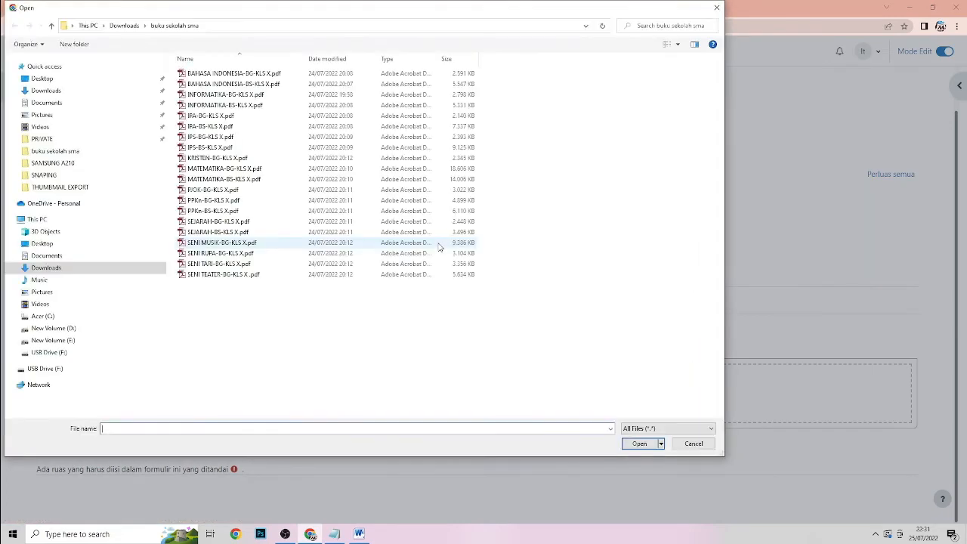
{"action": "left_click", "coordinate": [56, 105]}
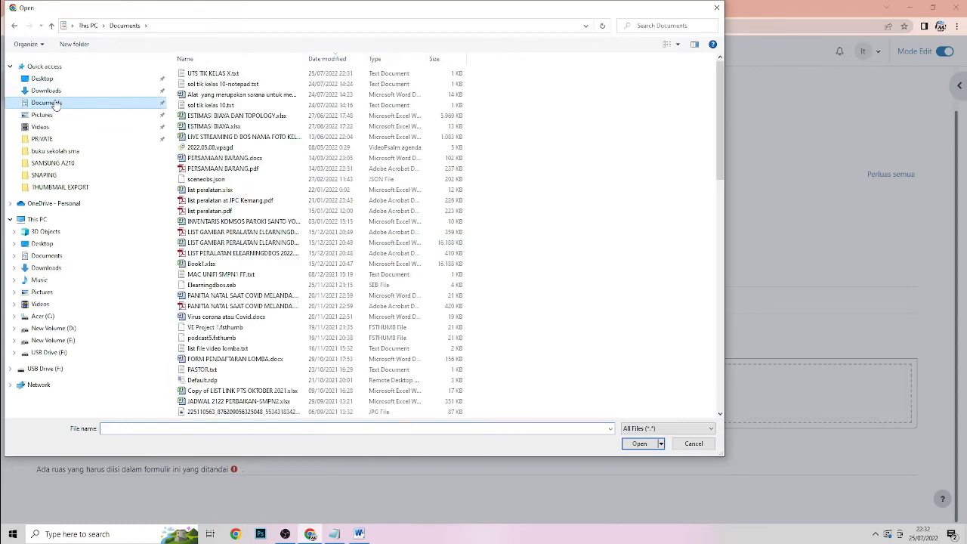
{"action": "left_click", "coordinate": [222, 75]}
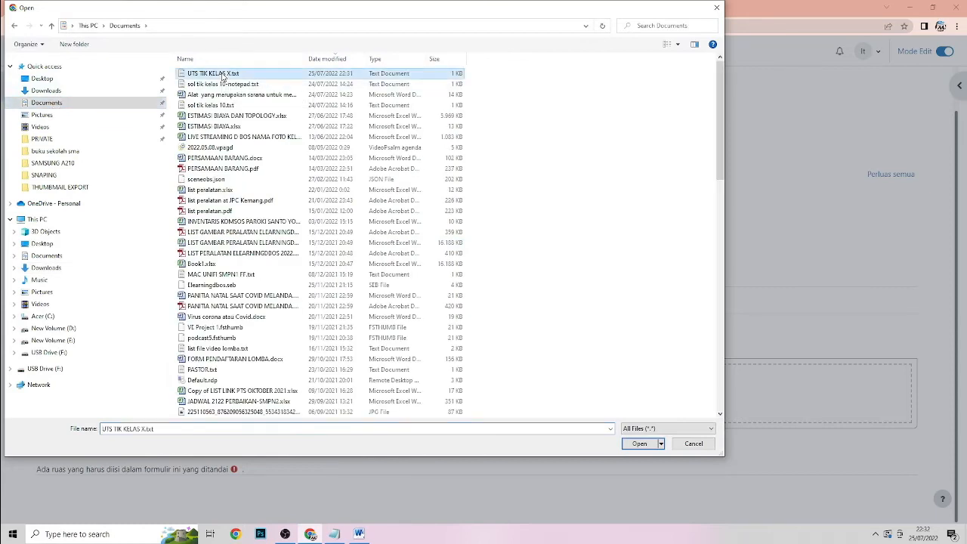
{"action": "left_click", "coordinate": [636, 444]}
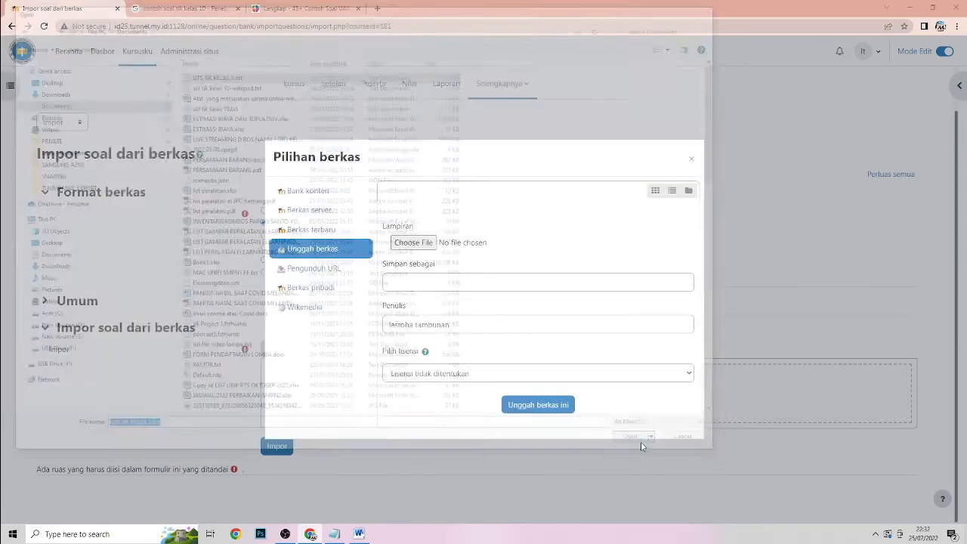
{"action": "left_click", "coordinate": [542, 406]}
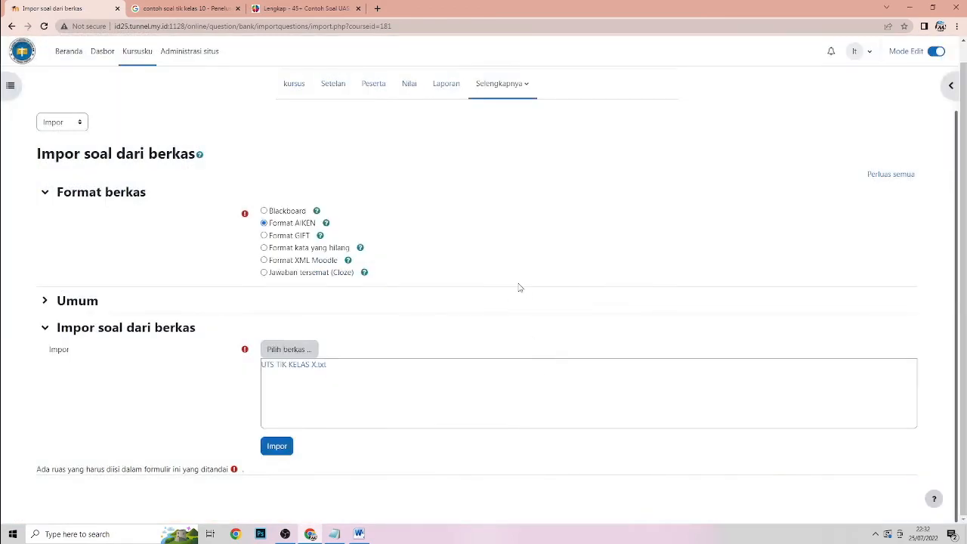
{"action": "left_click", "coordinate": [270, 447]}
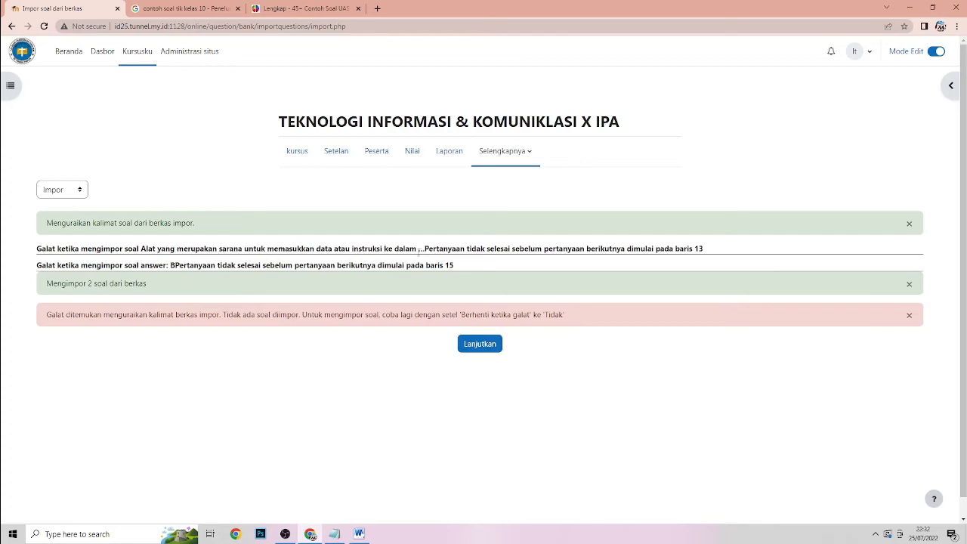
{"action": "left_click", "coordinate": [477, 344]}
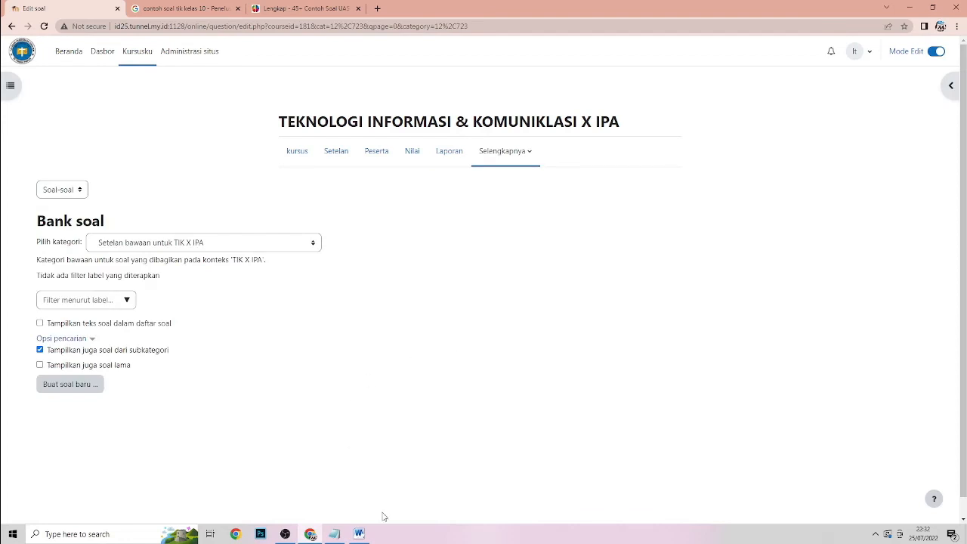
Step: Clear the open windows from the desktop and open UTS TIK KELAS X.txt from the Documents folder in a maximised Notepad window
{"action": "left_click", "coordinate": [334, 533]}
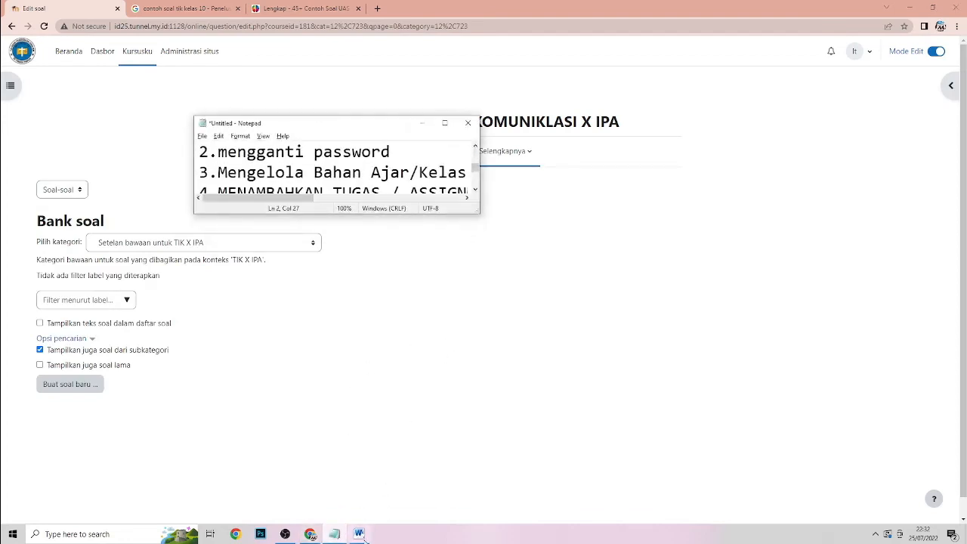
{"action": "left_click", "coordinate": [904, 12]}
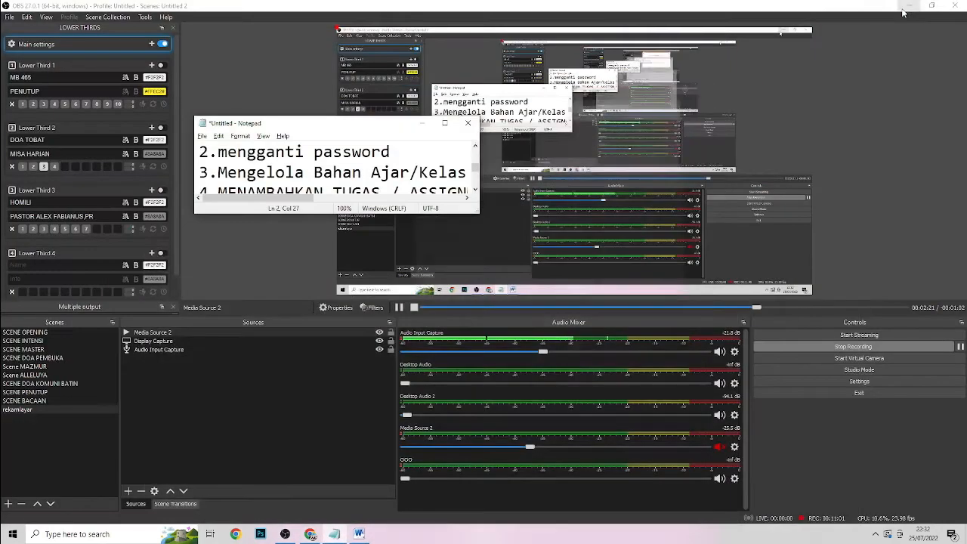
{"action": "left_click", "coordinate": [421, 123]}
{"action": "left_click", "coordinate": [909, 6]}
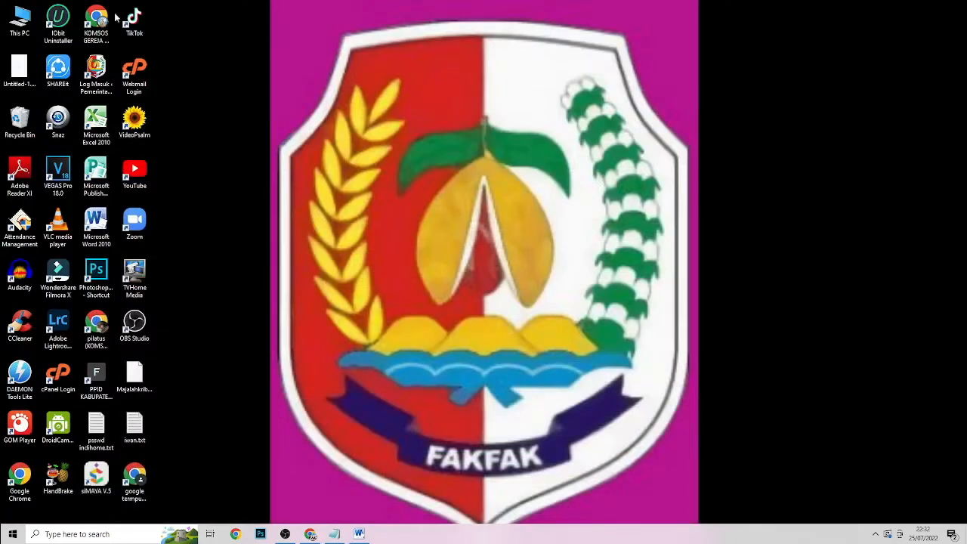
{"action": "double_click", "coordinate": [19, 29]}
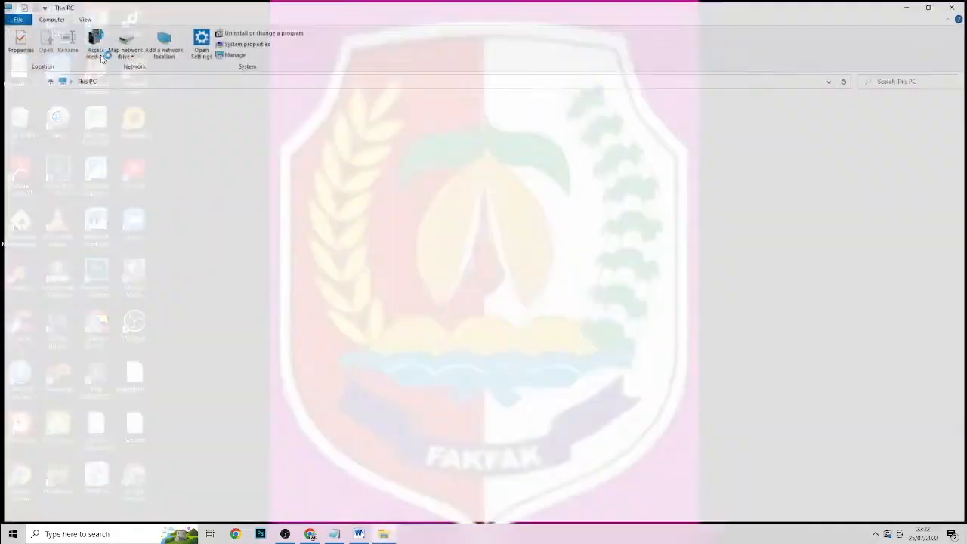
{"action": "left_click", "coordinate": [53, 142]}
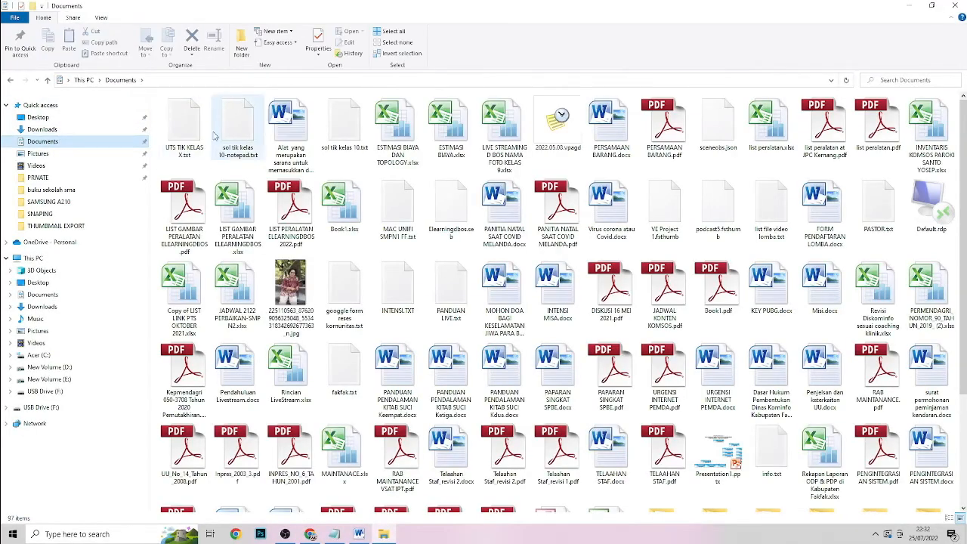
{"action": "double_click", "coordinate": [185, 130]}
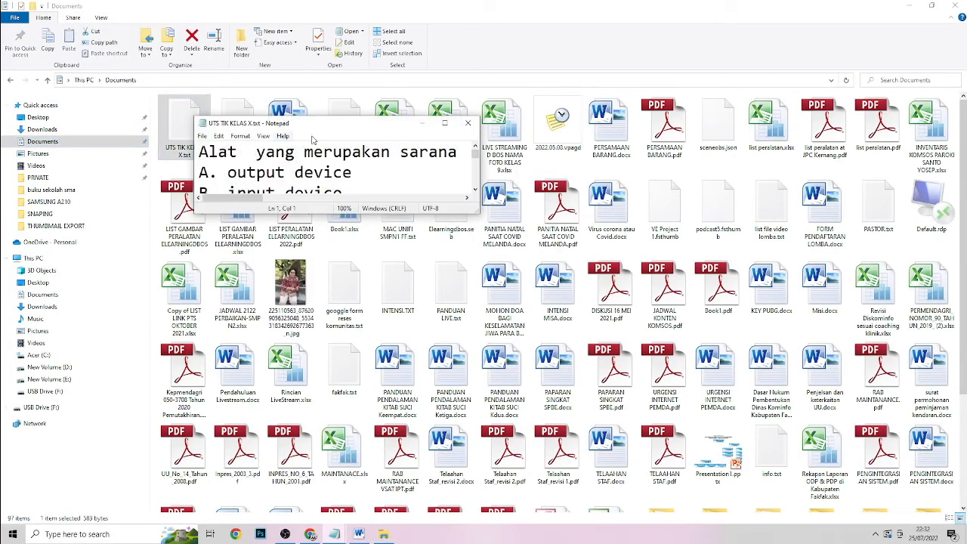
{"action": "left_click", "coordinate": [444, 122]}
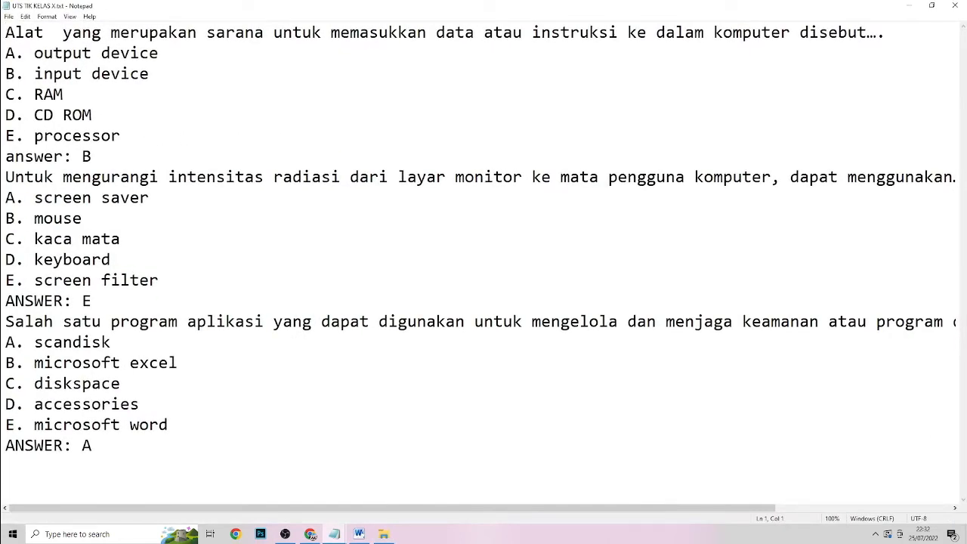
{"action": "left_click", "coordinate": [106, 155]}
{"action": "key", "text": "Return"}
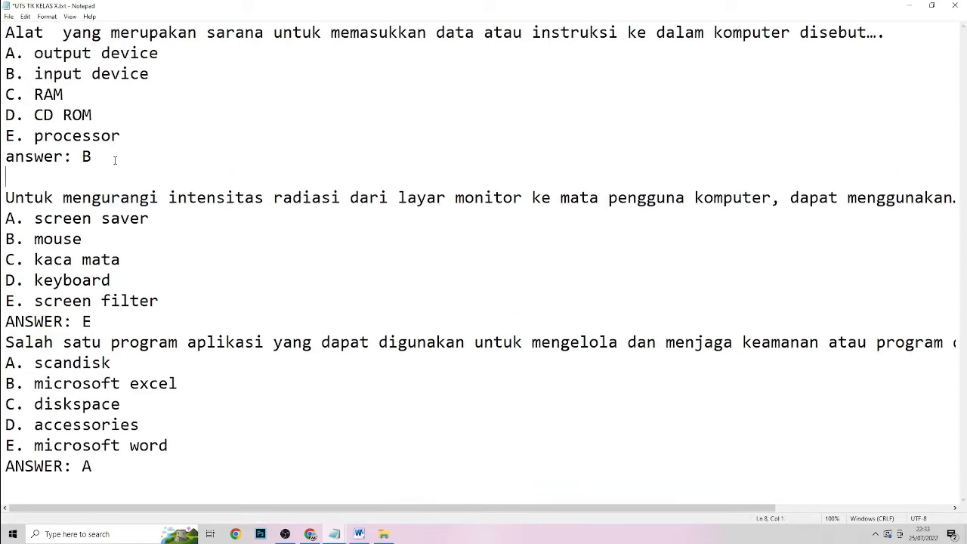
{"action": "key", "text": "Delete"}
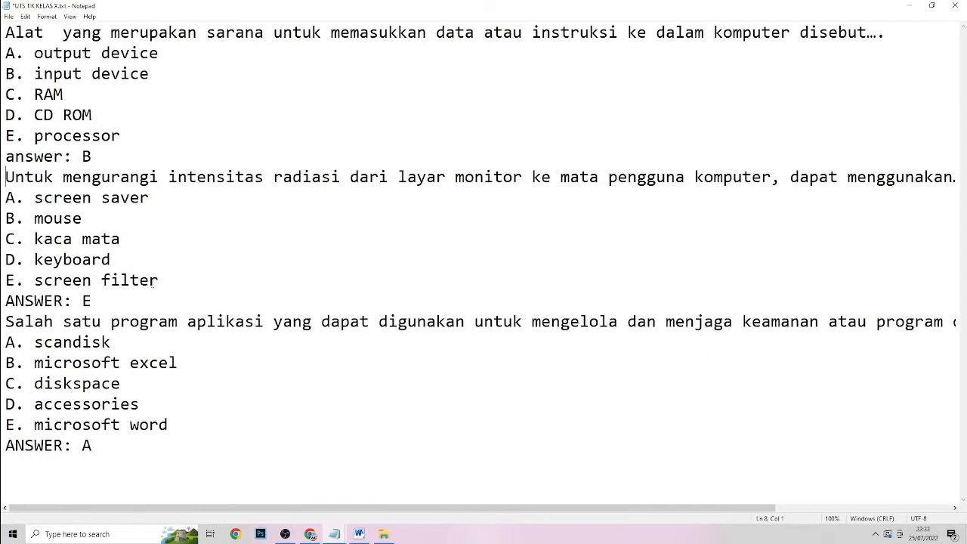
{"action": "left_click_drag", "start_coordinate": [157, 280], "coordinate": [167, 280]}
{"action": "key", "text": "Return"}
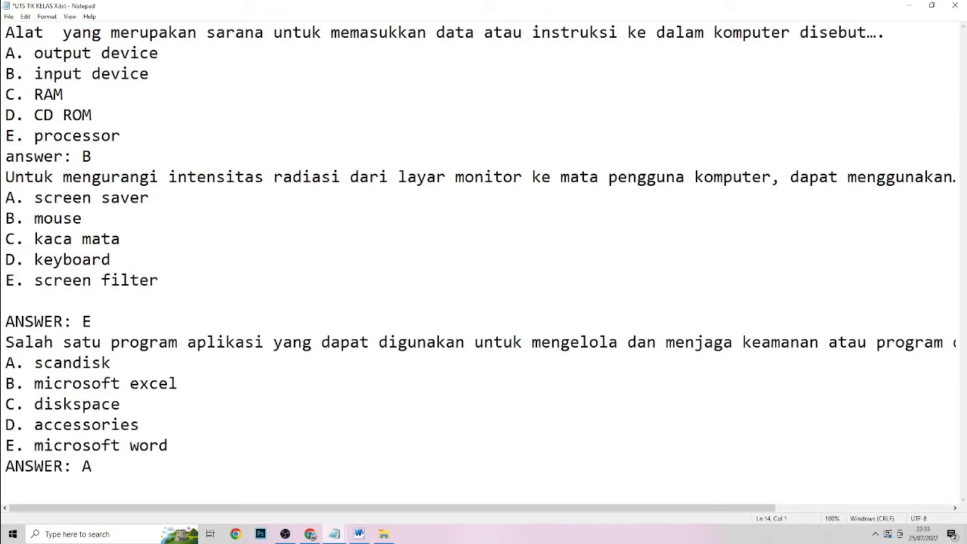
{"action": "key", "text": "Delete"}
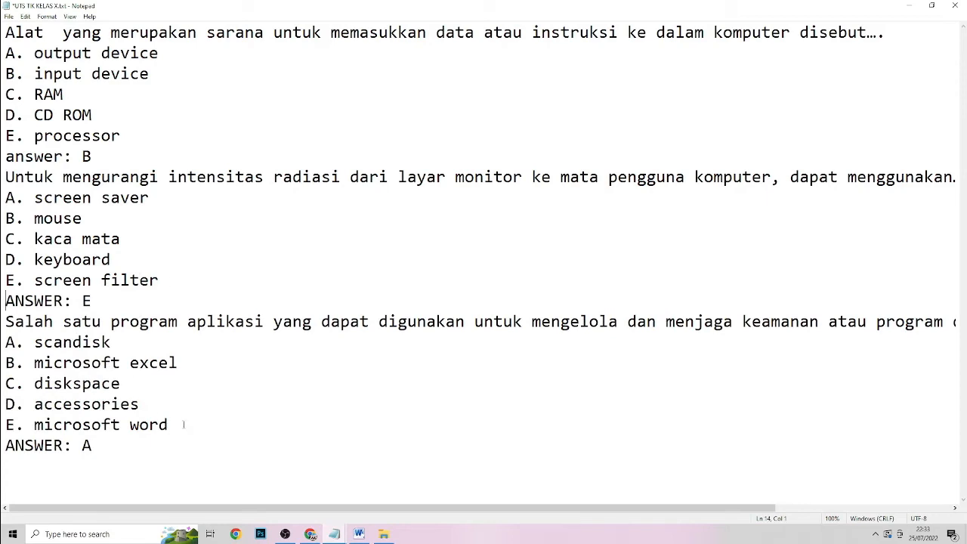
{"action": "left_click", "coordinate": [183, 425]}
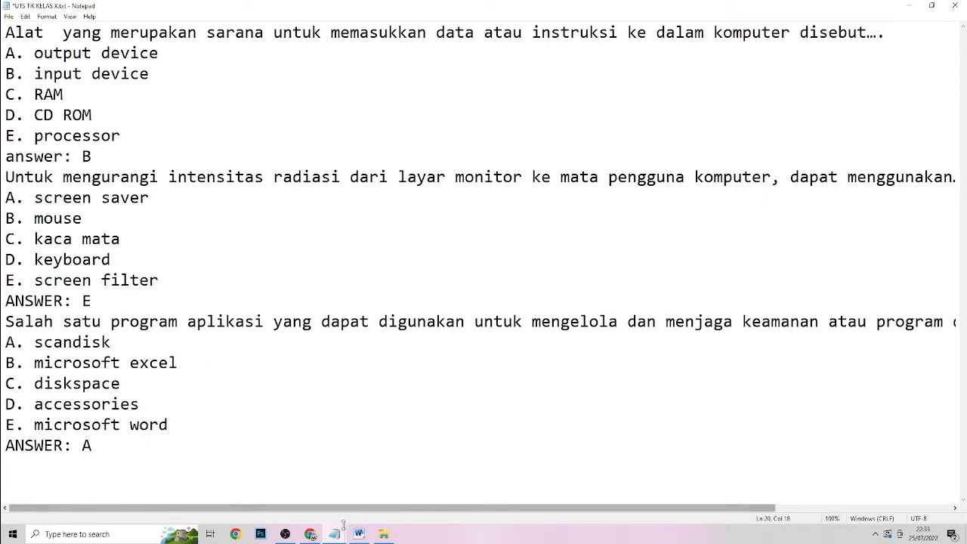
Step: Open sol tik kelas 10-notepad.txt from Documents, examine its question formatting, and return to the UTS TIK KELAS X file
{"action": "left_click", "coordinate": [383, 534]}
{"action": "double_click", "coordinate": [237, 129]}
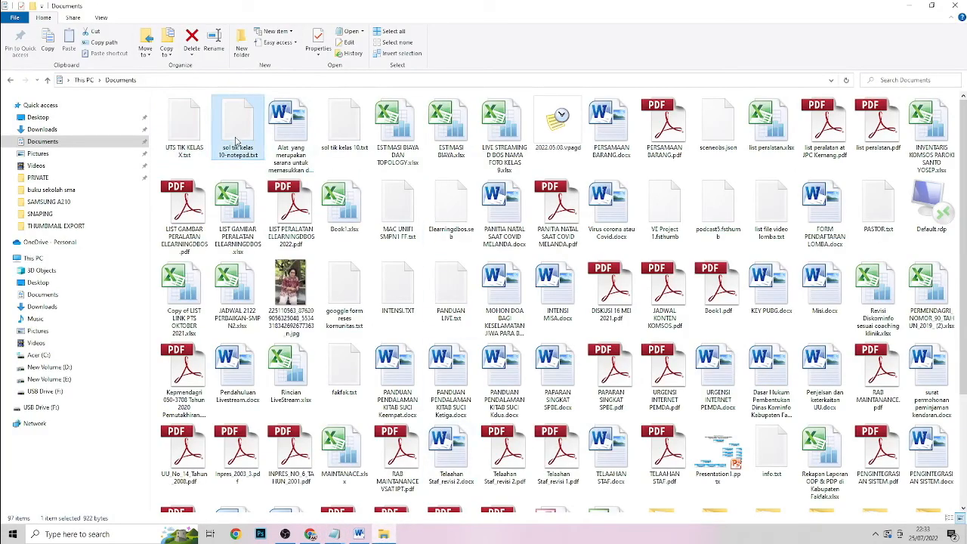
{"action": "left_click", "coordinate": [444, 123]}
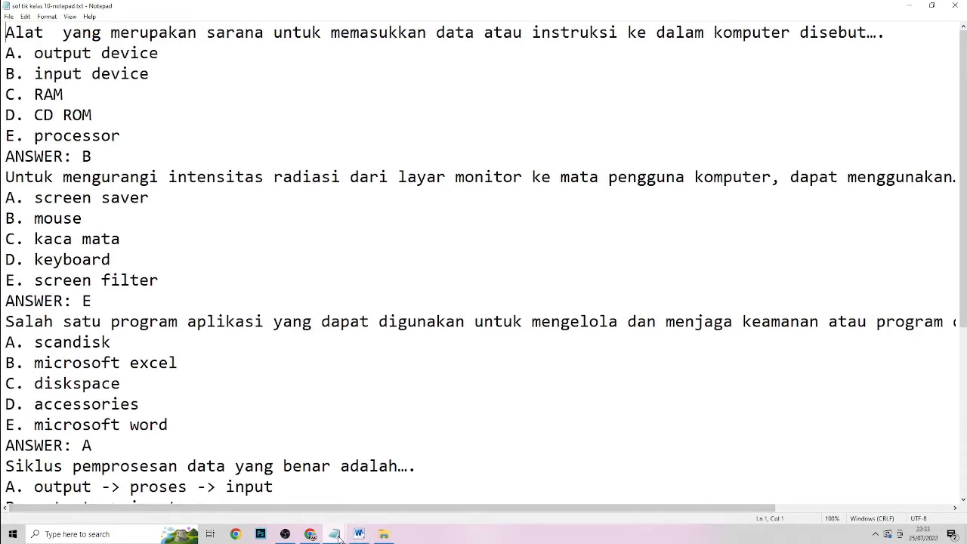
{"action": "mouse_move", "coordinate": [338, 536]}
{"action": "left_click", "coordinate": [354, 494]}
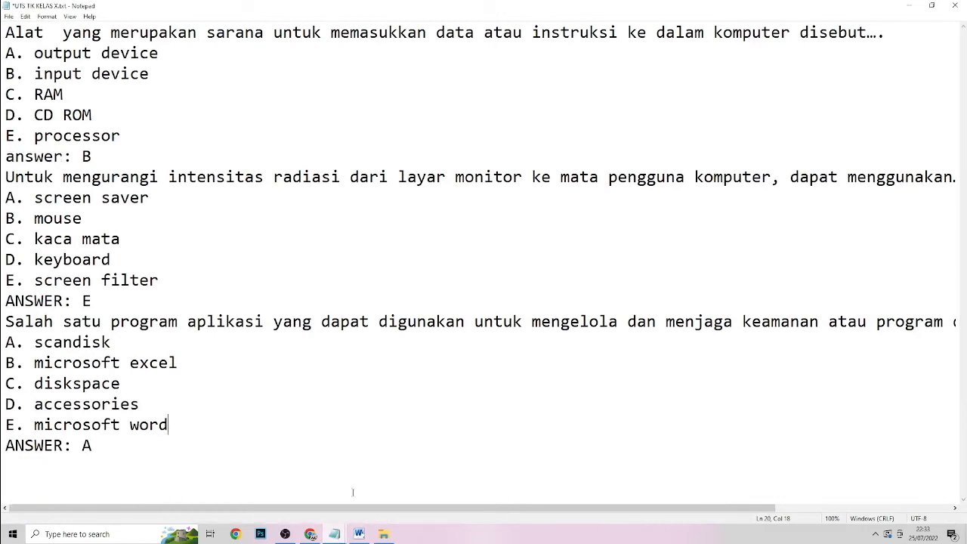
Step: Remove the trailing dots from the second question and retype its last letter so it ends in menggunakaN
{"action": "scroll", "coordinate": [231, 360], "scroll_direction": "right", "scroll_amount": 3}
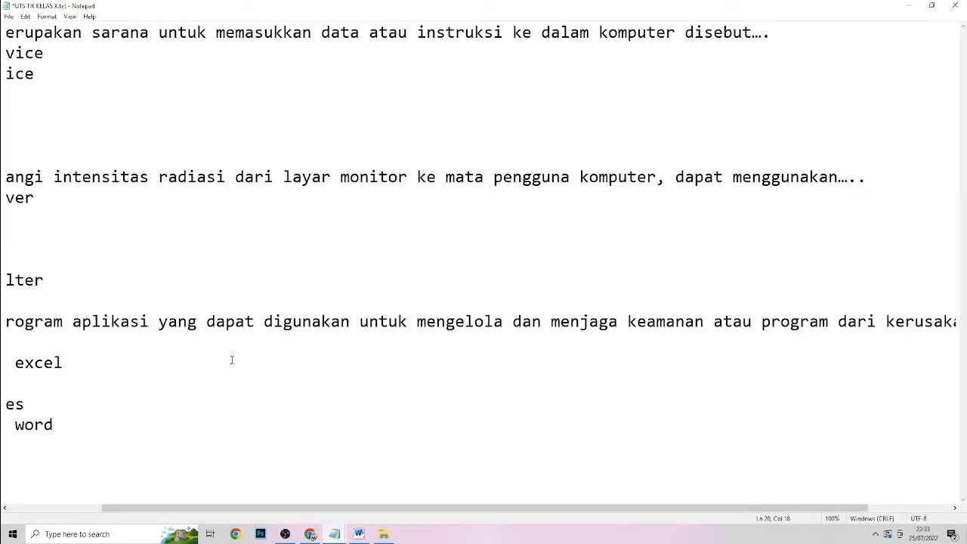
{"action": "scroll", "coordinate": [232, 360], "scroll_direction": "left", "scroll_amount": 3}
{"action": "scroll", "coordinate": [95, 360], "scroll_direction": "right", "scroll_amount": 3}
{"action": "scroll", "coordinate": [96, 359], "scroll_direction": "down", "scroll_amount": 1, "text": "ctrl"}
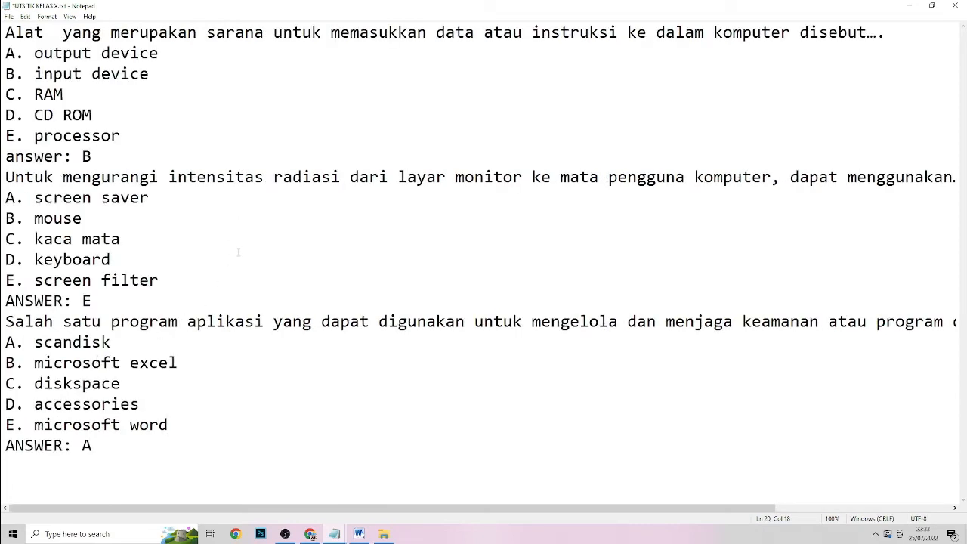
{"action": "scroll", "coordinate": [238, 254], "scroll_direction": "down", "scroll_amount": 3, "text": "ctrl"}
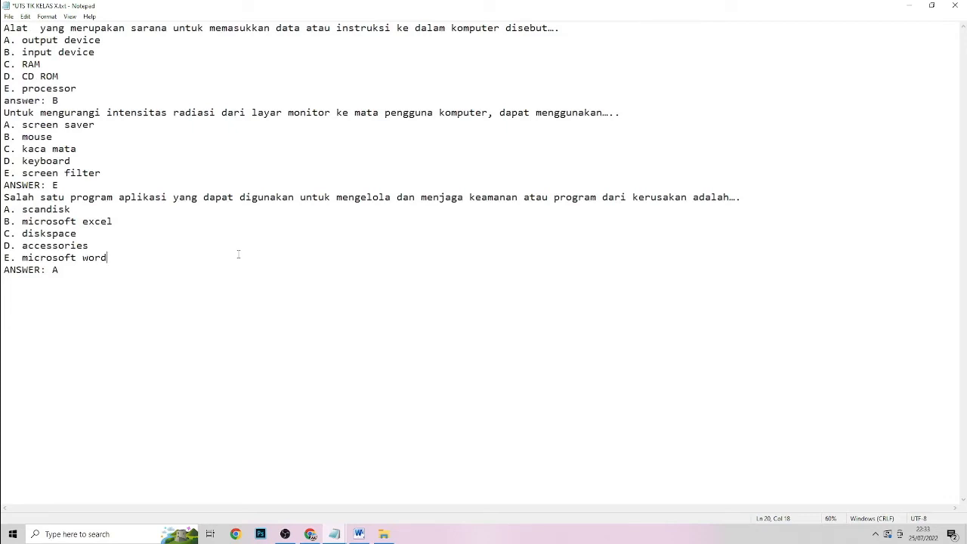
{"action": "left_click", "coordinate": [119, 172]}
{"action": "left_click", "coordinate": [620, 110]}
{"action": "key", "text": "BackSpace"}
{"action": "key", "text": "BackSpace"}
{"action": "key", "text": "BackSpace"}
{"action": "key", "text": "BackSpace"}
{"action": "type", "text": "N"}
Step: Remove the trailing dots from the first question and retype its last letter so it ends in disebuT
{"action": "left_click", "coordinate": [577, 28]}
{"action": "key", "text": "BackSpace"}
{"action": "key", "text": "BackSpace"}
{"action": "key", "text": "BackSpace"}
{"action": "type", "text": "U"}
{"action": "key", "text": "BackSpace"}
{"action": "type", "text": "t"}
Step: Reopen sol tik kelas 10-notepad.txt, compare its question endings and answer lines, and return to the UTS TIK KELAS X file
{"action": "left_click", "coordinate": [383, 534]}
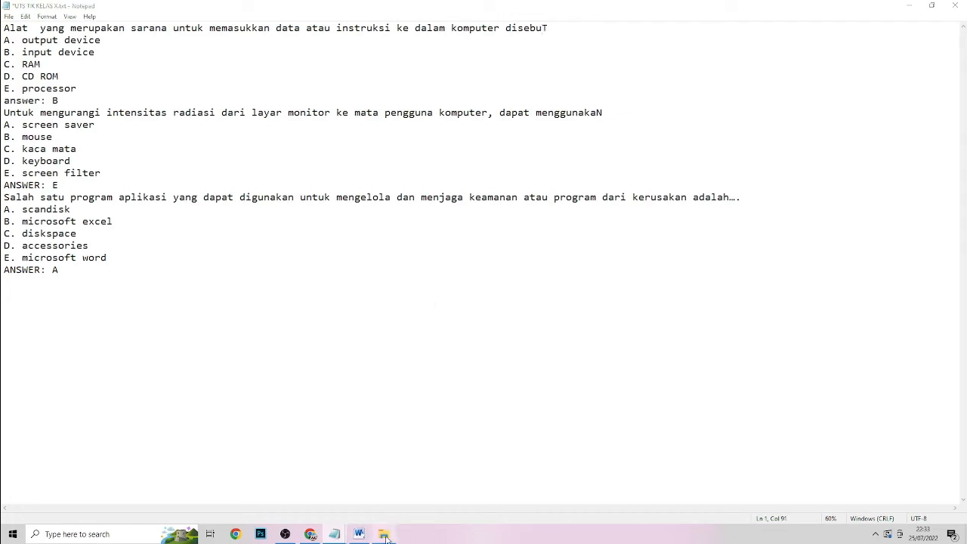
{"action": "double_click", "coordinate": [251, 133]}
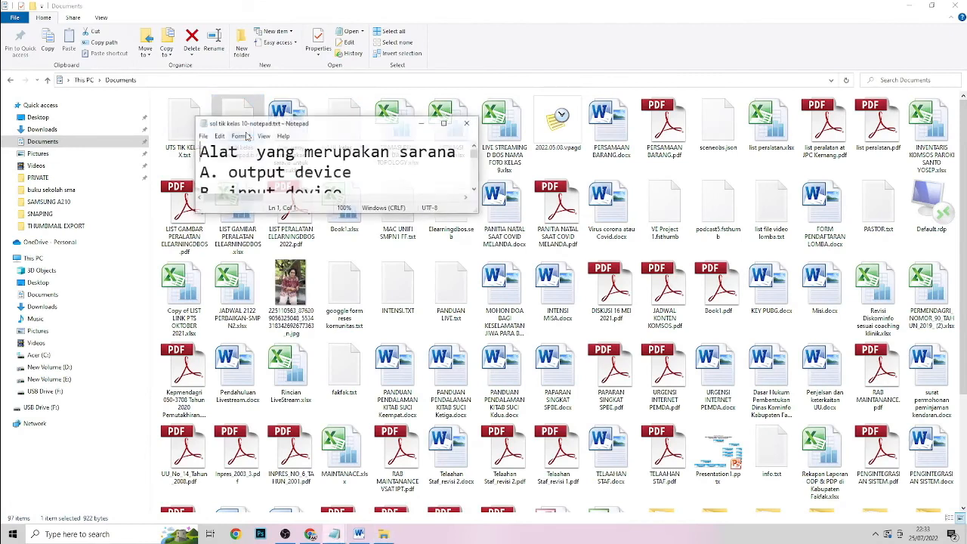
{"action": "left_click", "coordinate": [444, 122]}
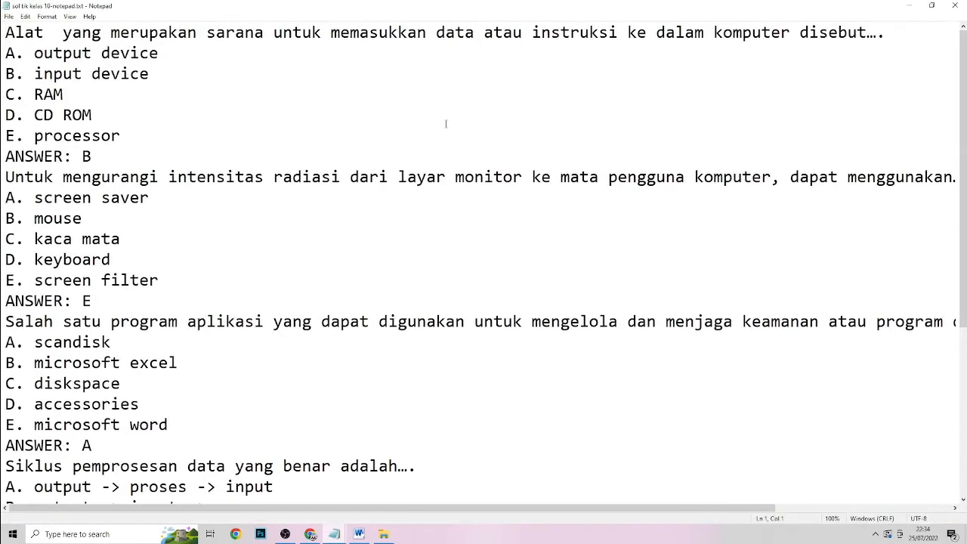
{"action": "scroll", "coordinate": [361, 163], "scroll_direction": "down", "scroll_amount": 1}
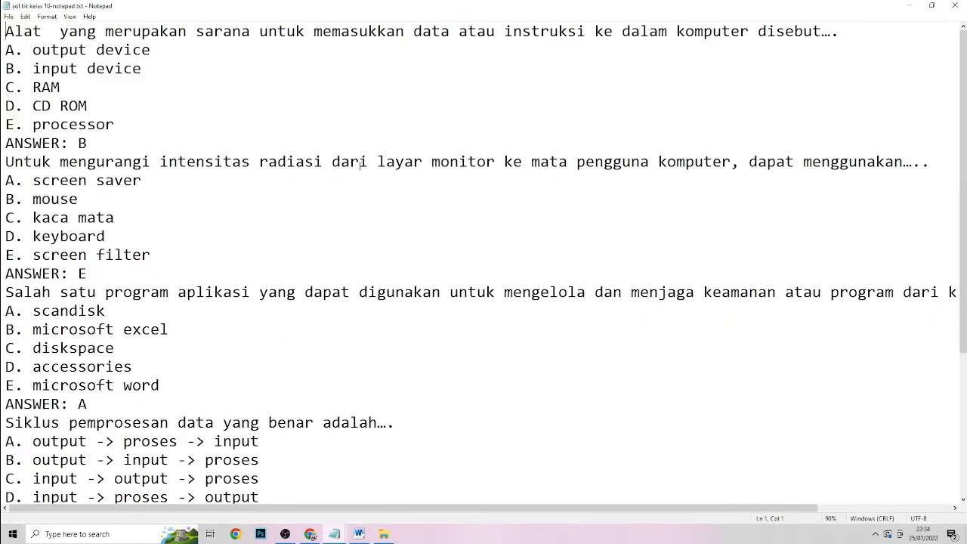
{"action": "scroll", "coordinate": [361, 163], "scroll_direction": "down", "scroll_amount": 1}
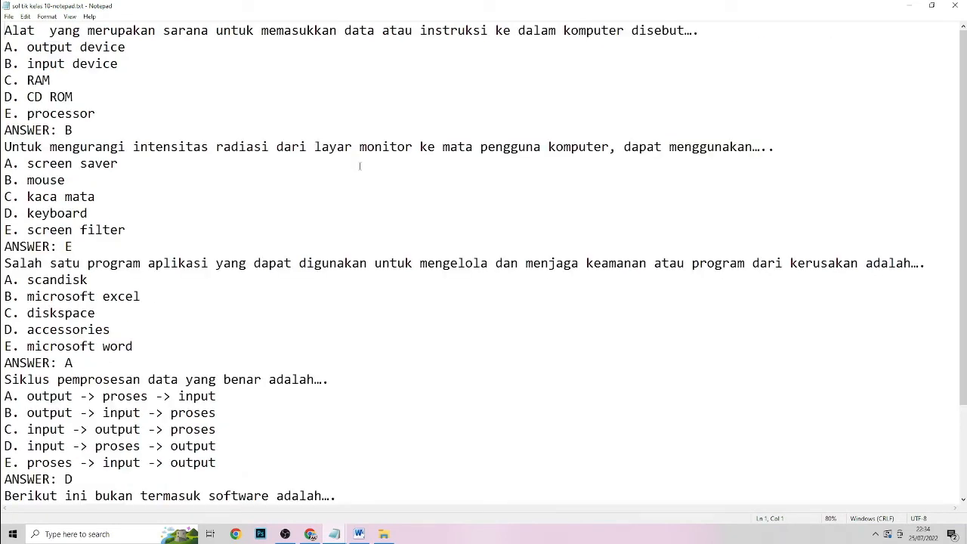
{"action": "scroll", "coordinate": [293, 420], "scroll_direction": "down", "scroll_amount": 3}
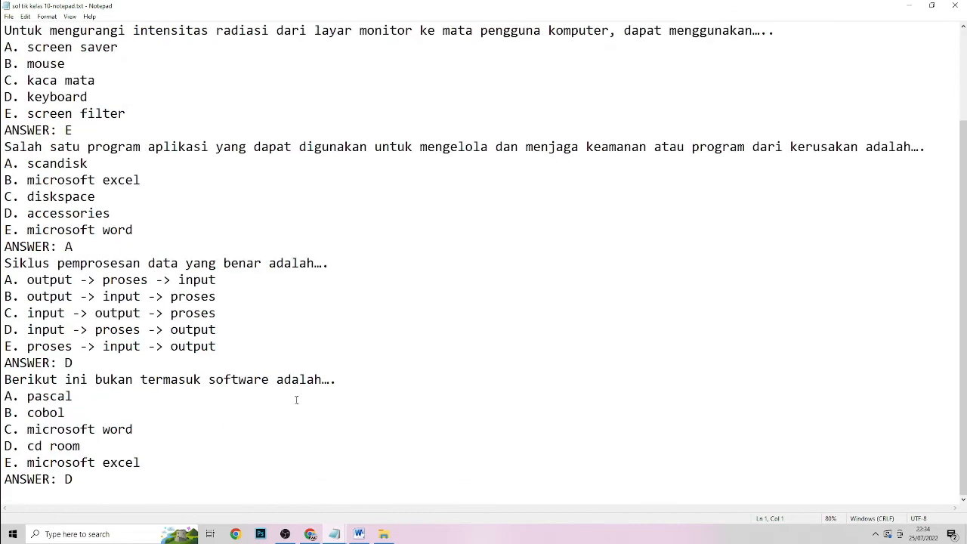
{"action": "mouse_move", "coordinate": [334, 537]}
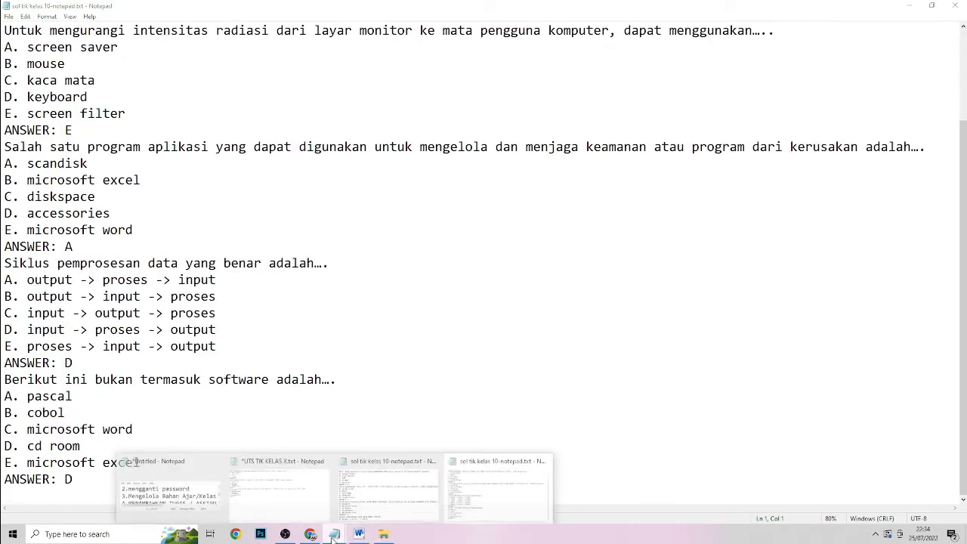
{"action": "left_click", "coordinate": [286, 488]}
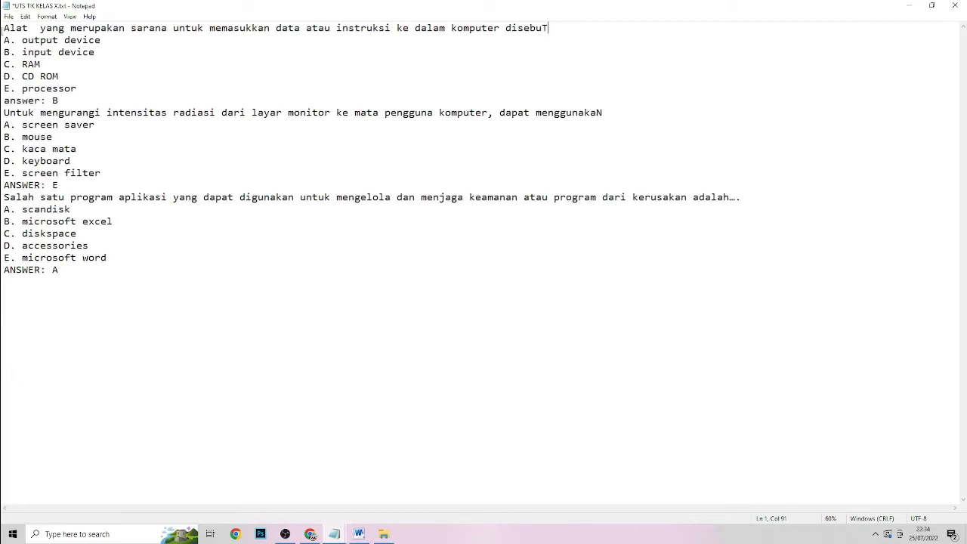
Step: Replace the lowercase answer keyword under the first question with ANSWER in capitals
{"action": "left_click", "coordinate": [43, 99]}
{"action": "key", "text": "BackSpace"}
{"action": "key", "text": "BackSpace"}
{"action": "key", "text": "BackSpace"}
{"action": "key", "text": "BackSpace"}
{"action": "key", "text": "BackSpace"}
{"action": "key", "text": "BackSpace"}
{"action": "type", "text": "AN"}
{"action": "key", "text": "BackSpace"}
{"action": "type", "text": "NSWER"}
Step: Delete and re-enter the line break between the second question's ANSWER: E line and the third question
{"action": "key", "text": "Down"}
{"action": "key", "text": "Down"}
{"action": "key", "text": "Down"}
{"action": "key", "text": "Down"}
{"action": "key", "text": "Down"}
{"action": "key", "text": "Down"}
{"action": "key", "text": "Down"}
{"action": "key", "text": "Down"}
{"action": "key", "text": "Up"}
{"action": "key", "text": "Left"}
{"action": "key", "text": "Right"}
{"action": "key", "text": "Right"}
{"action": "key", "text": "Down"}
{"action": "key", "text": "Down"}
{"action": "key", "text": "Down"}
{"action": "key", "text": "Down"}
{"action": "key", "text": "Left"}
{"action": "key", "text": "Left"}
{"action": "key", "text": "Up"}
{"action": "key", "text": "Up"}
{"action": "key", "text": "Down"}
{"action": "key", "text": "Down"}
{"action": "key", "text": "Left"}
{"action": "key", "text": "Left"}
{"action": "key", "text": "Right"}
{"action": "key", "text": "BackSpace"}
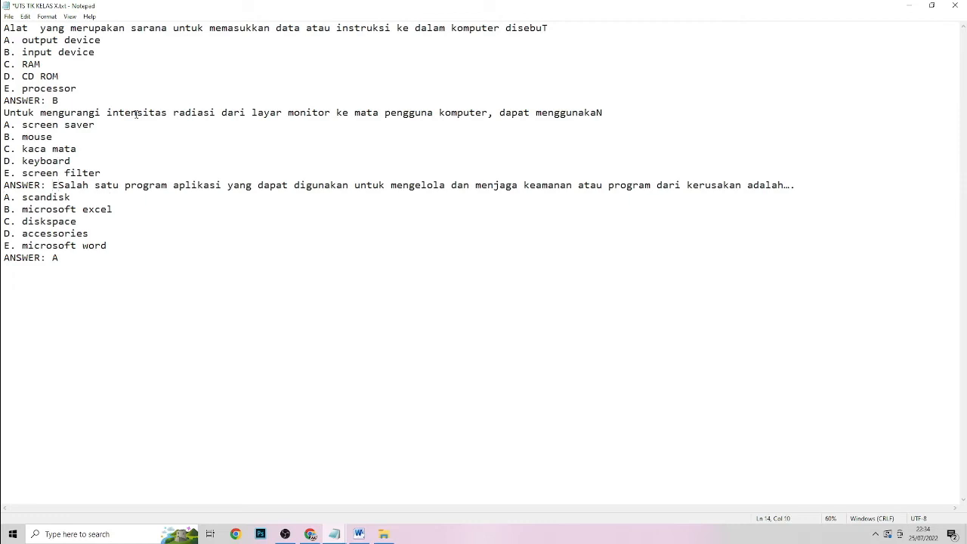
{"action": "key", "text": "Return"}
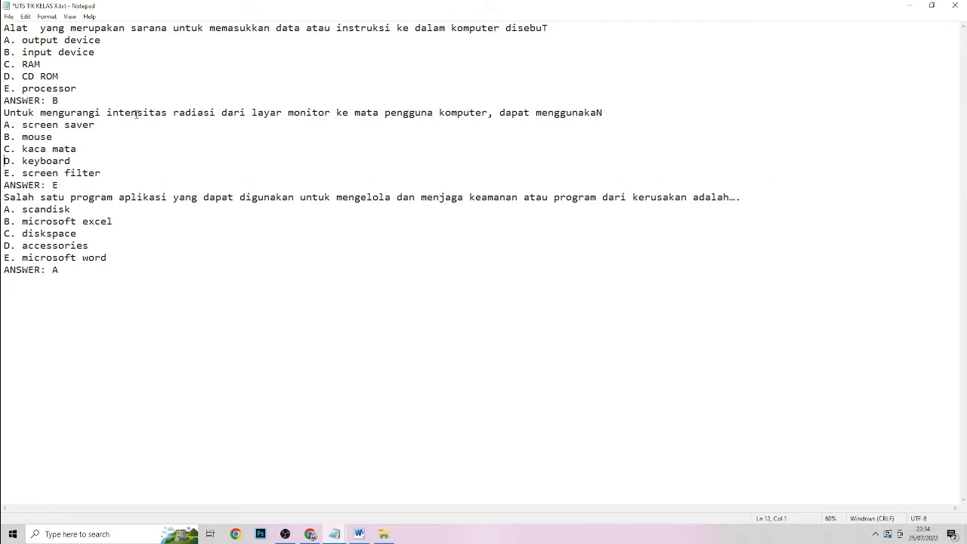
Step: Delete and re-enter the line break between the first question's ANSWER: B line and the second question, and save the file
{"action": "key", "text": "Up"}
{"action": "key", "text": "Up"}
{"action": "key", "text": "Up"}
{"action": "key", "text": "Up"}
{"action": "key", "text": "BackSpace"}
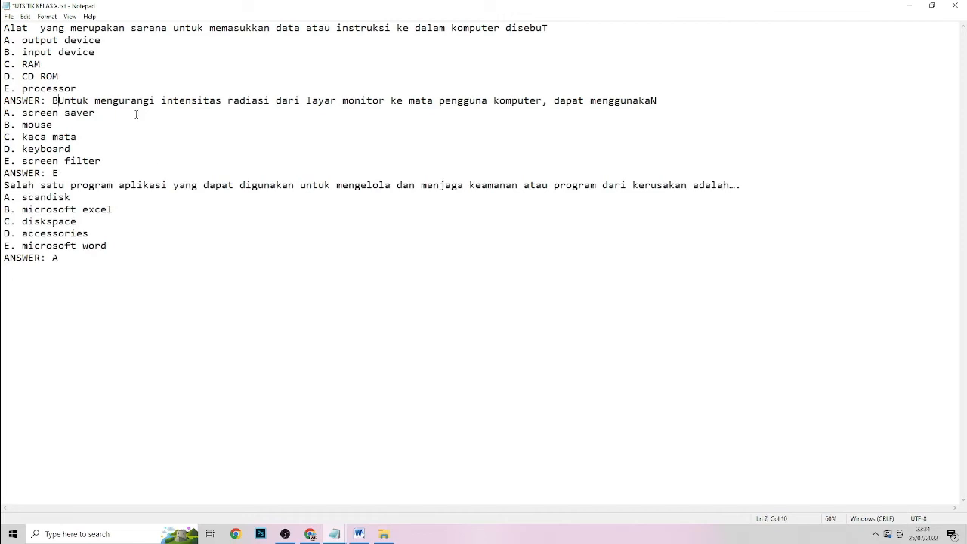
{"action": "key", "text": "Return"}
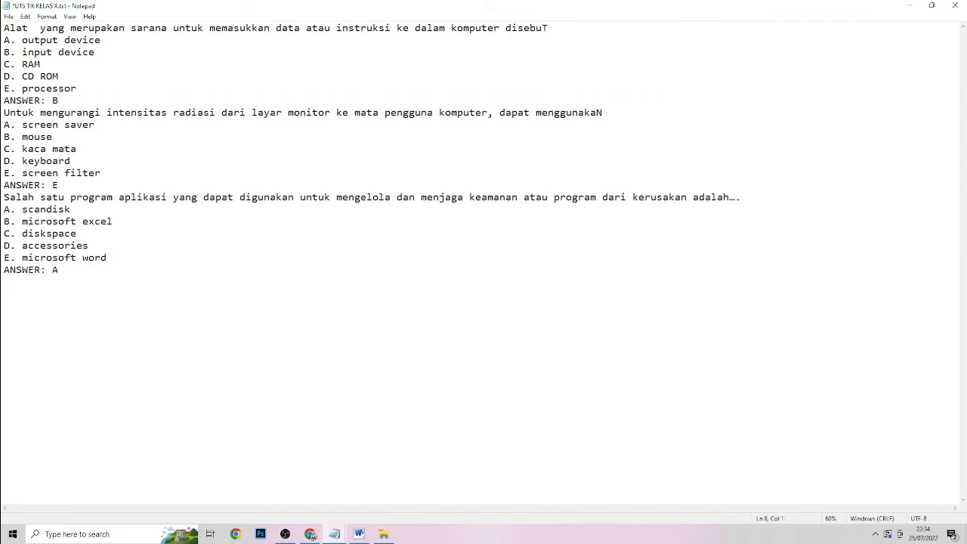
{"action": "key", "text": "ctrl+s"}
Step: Switch to Chrome, open the question bank's import page and select the AIKEN format
{"action": "left_click", "coordinate": [310, 533]}
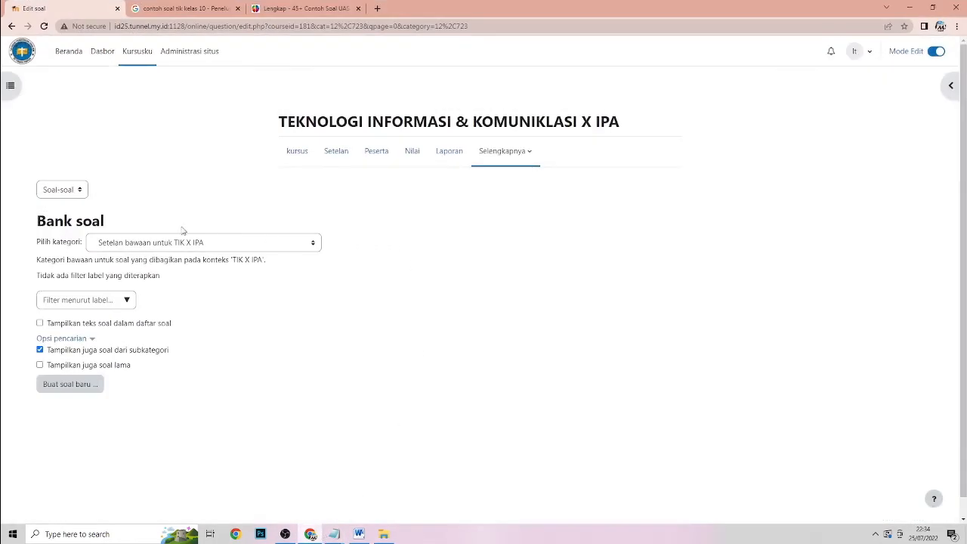
{"action": "left_click", "coordinate": [73, 190]}
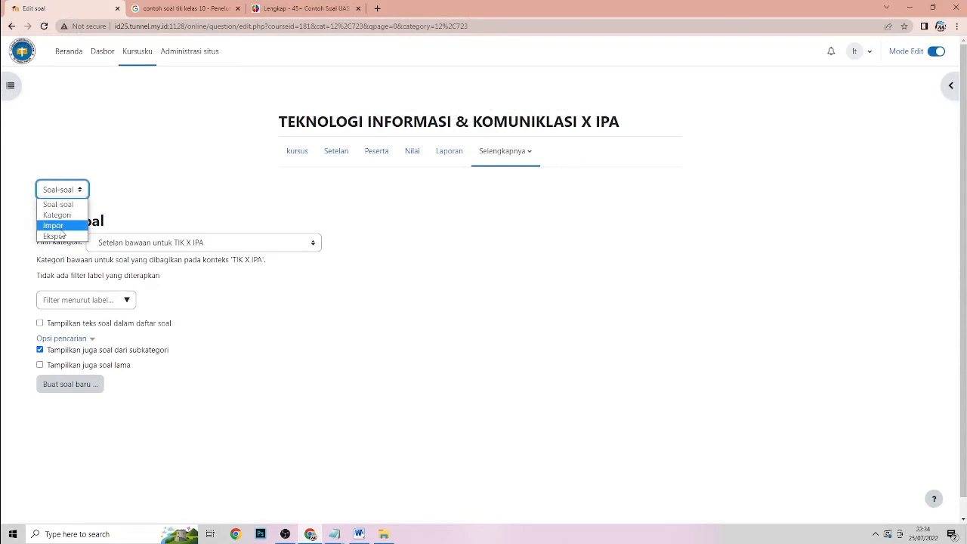
{"action": "left_click", "coordinate": [61, 229]}
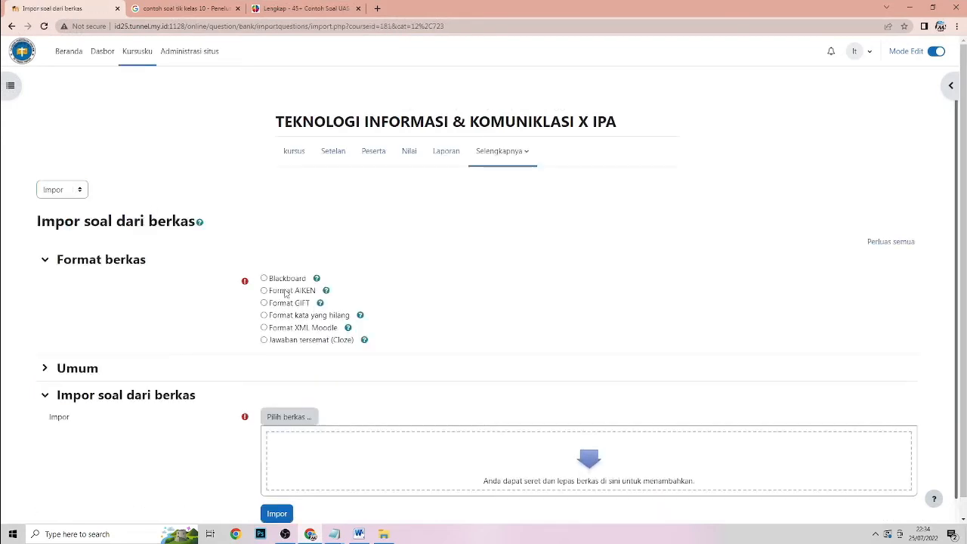
{"action": "left_click", "coordinate": [265, 291]}
Step: Upload UTS TIK KELAS X.txt from the Documents folder as the file to import
{"action": "left_click", "coordinate": [297, 418]}
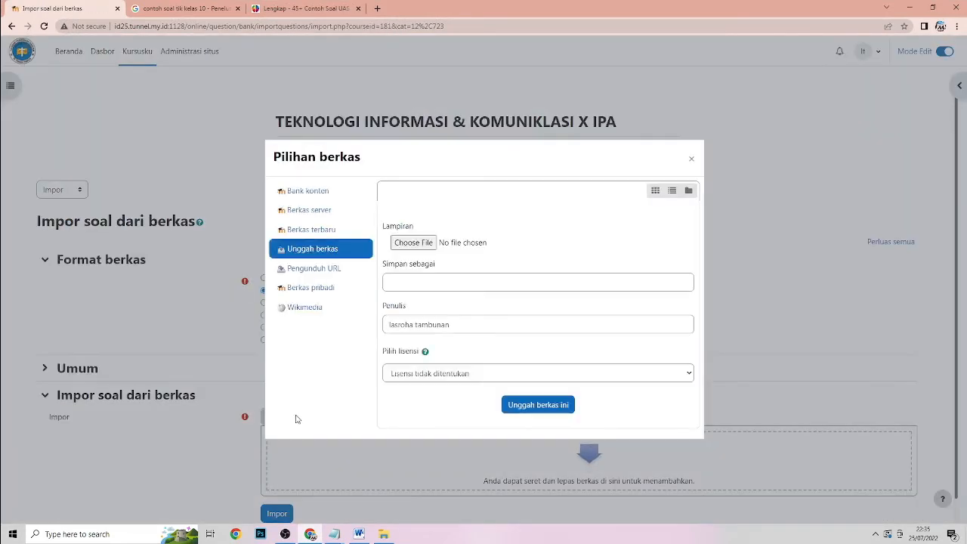
{"action": "left_click", "coordinate": [424, 242]}
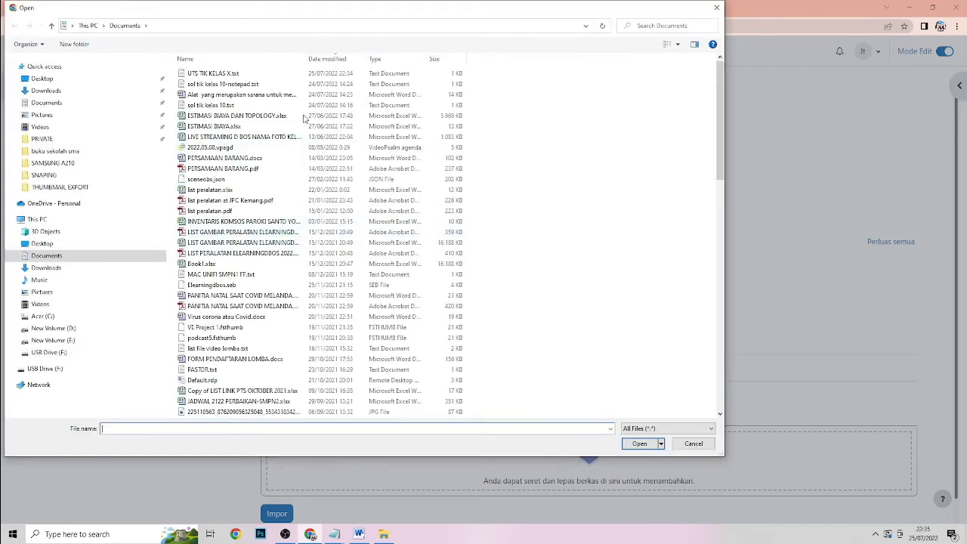
{"action": "left_click", "coordinate": [229, 75]}
{"action": "left_click", "coordinate": [641, 443]}
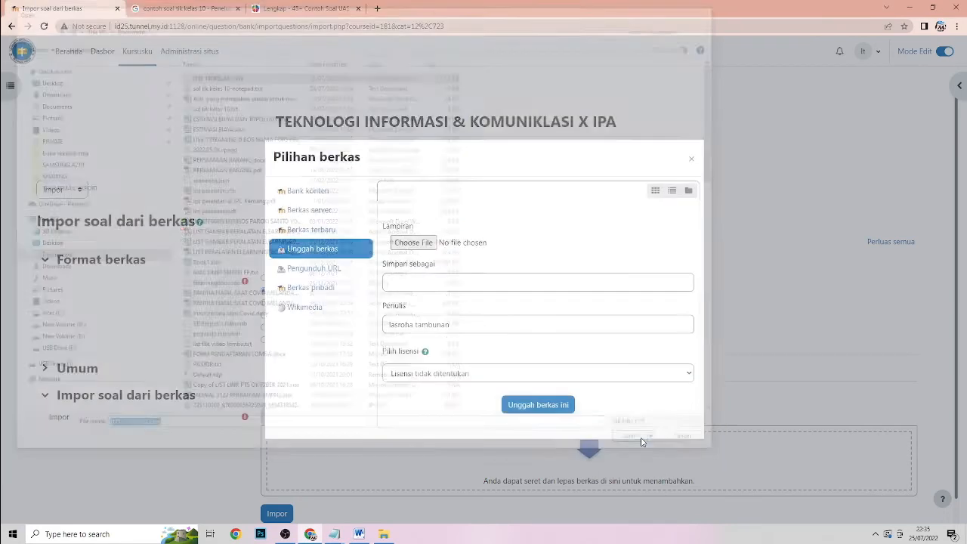
{"action": "left_click", "coordinate": [551, 404]}
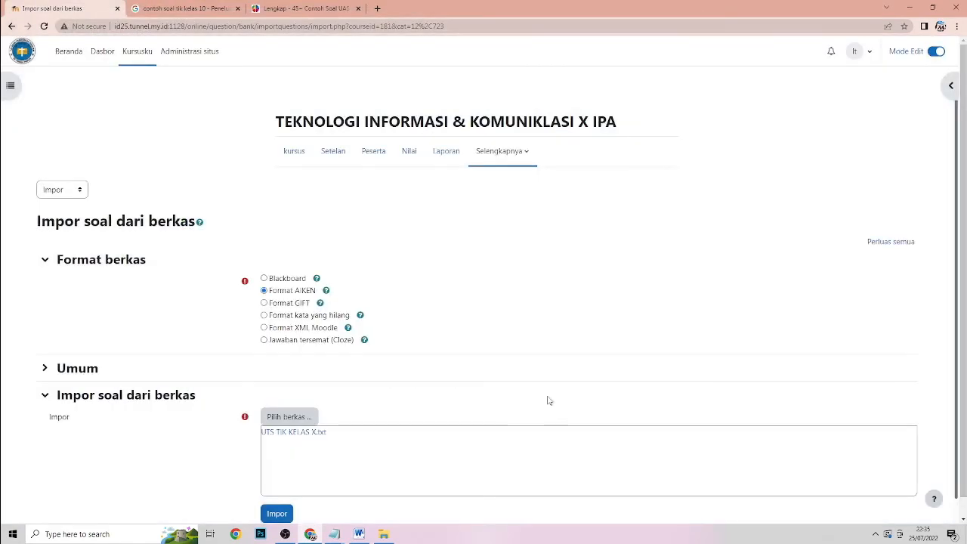
Step: Import the questions from the uploaded file and continue to the question bank list
{"action": "scroll", "coordinate": [453, 317], "scroll_direction": "down", "scroll_amount": 1}
{"action": "left_click", "coordinate": [287, 473]}
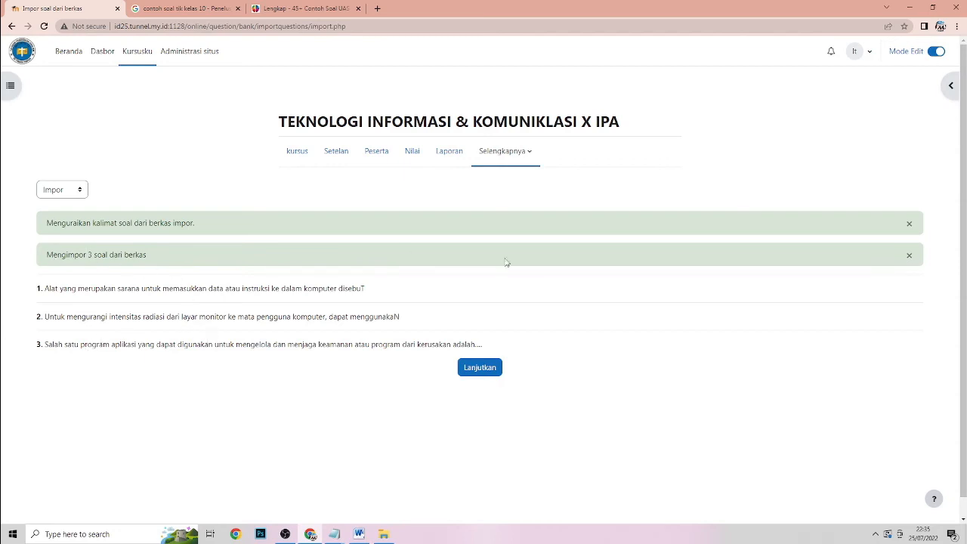
{"action": "left_click", "coordinate": [474, 369]}
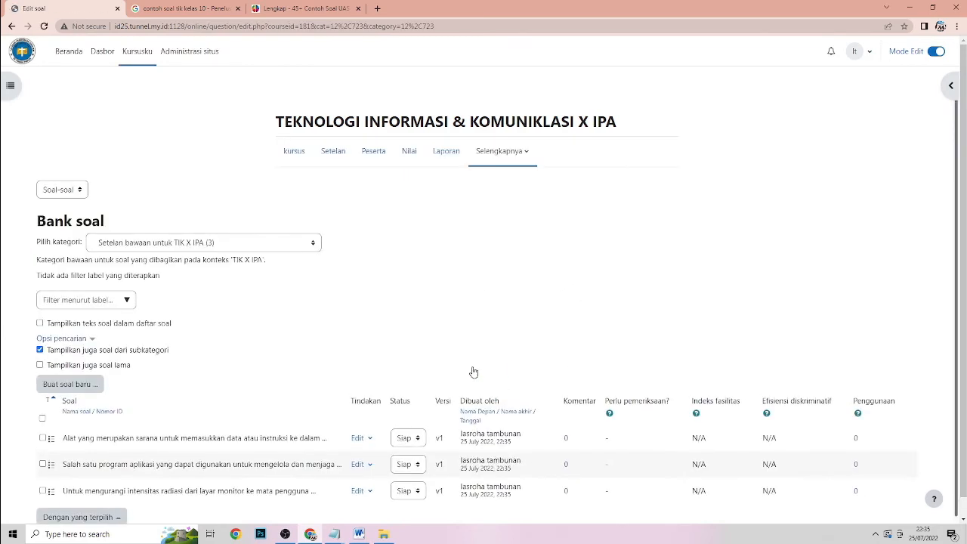
Step: Open the question beginning "Alat yang merupakan sarana" for editing and place the cursor at the end of its question text
{"action": "scroll", "coordinate": [472, 265], "scroll_direction": "down", "scroll_amount": 1}
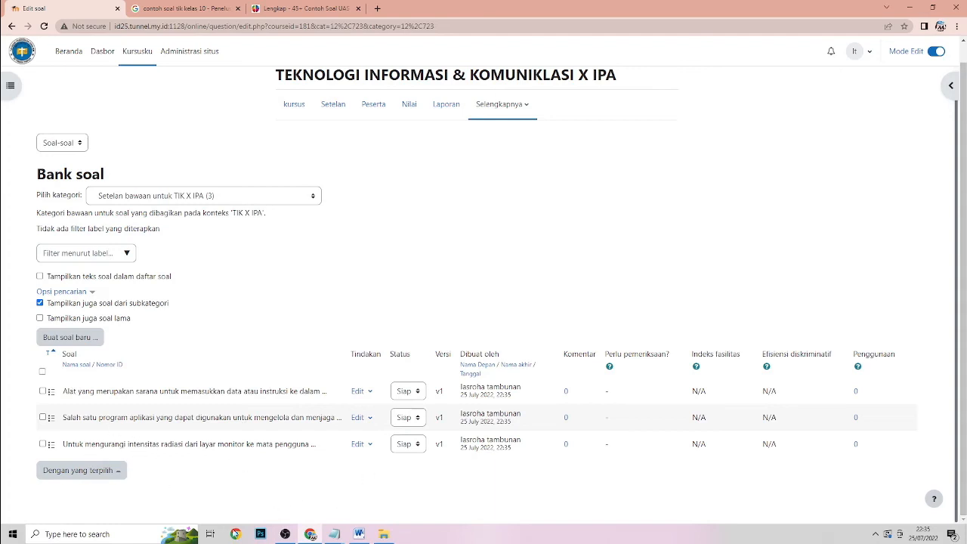
{"action": "left_click", "coordinate": [362, 392]}
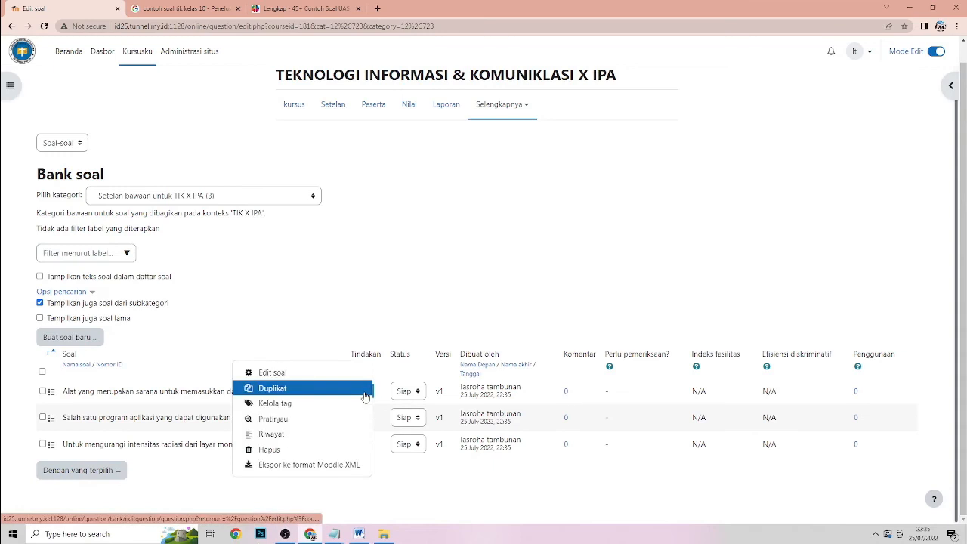
{"action": "left_click", "coordinate": [295, 378]}
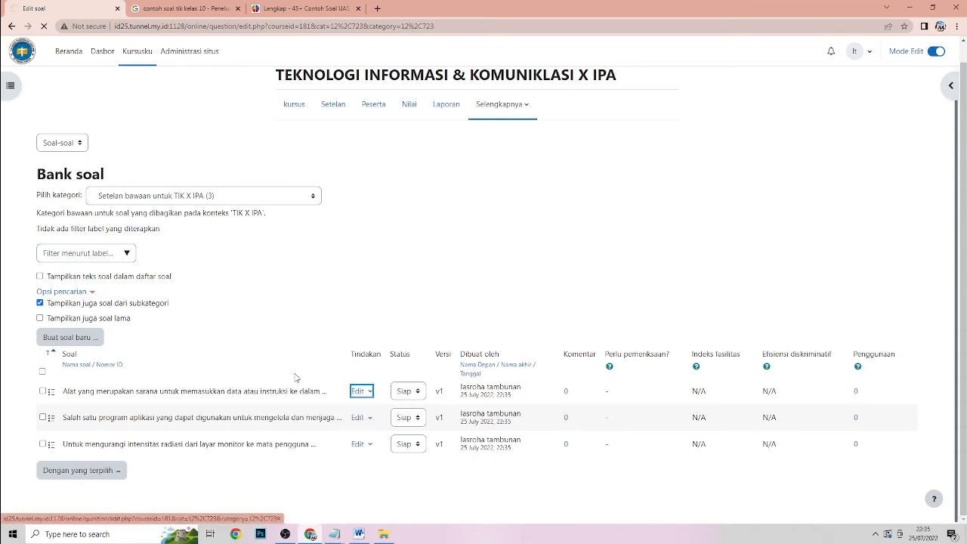
{"action": "scroll", "coordinate": [497, 234], "scroll_direction": "down", "scroll_amount": 3}
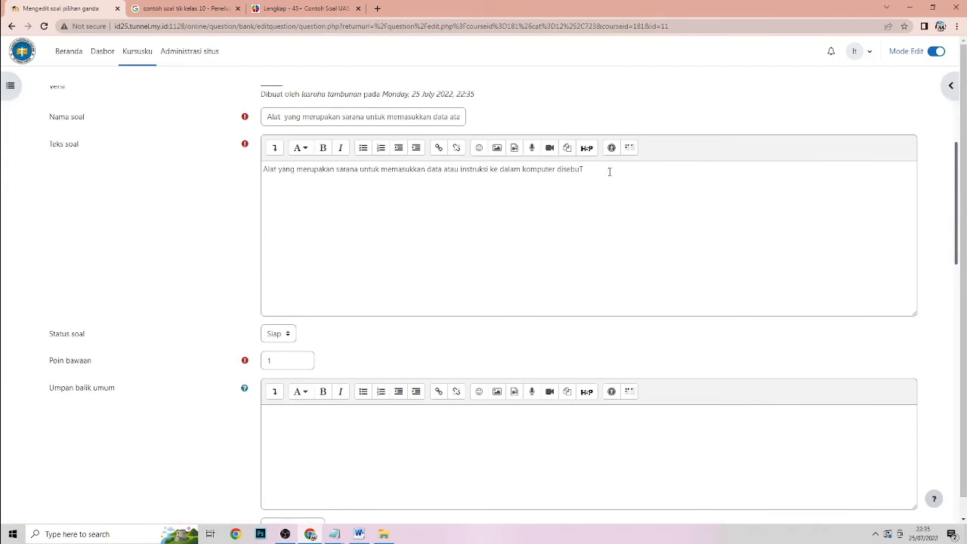
{"action": "left_click", "coordinate": [608, 171]}
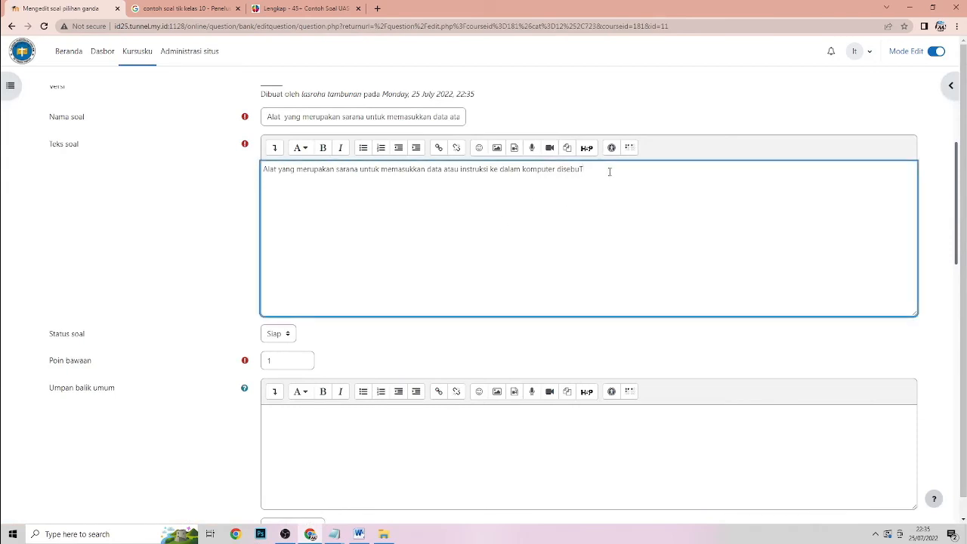
Step: Upload Untitled-1.png from the Pictures folder as an image for the question text
{"action": "left_click", "coordinate": [497, 148]}
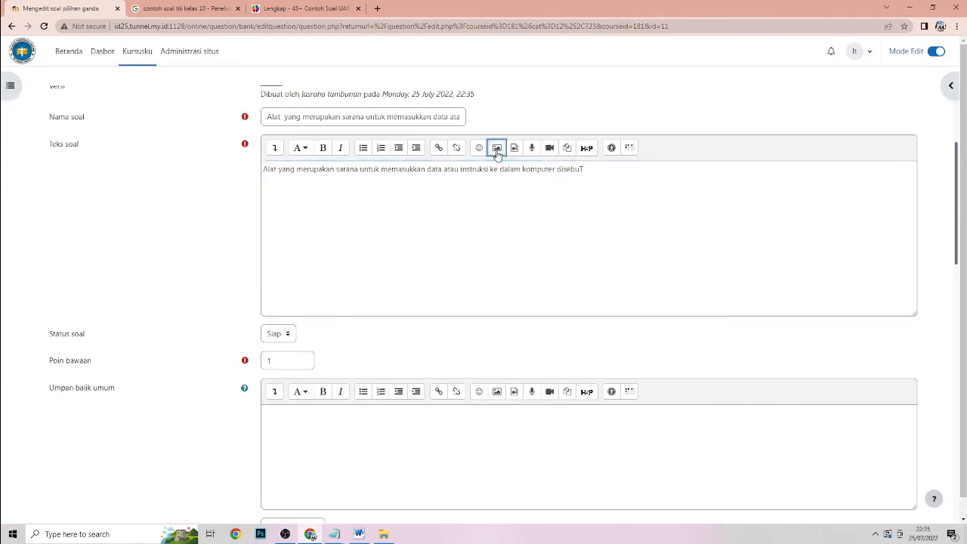
{"action": "left_click", "coordinate": [547, 225]}
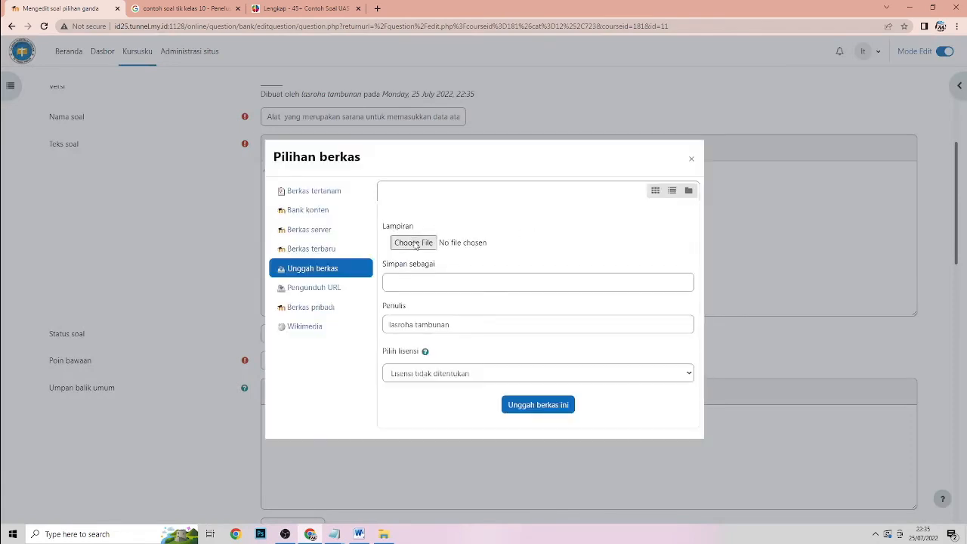
{"action": "left_click", "coordinate": [414, 243]}
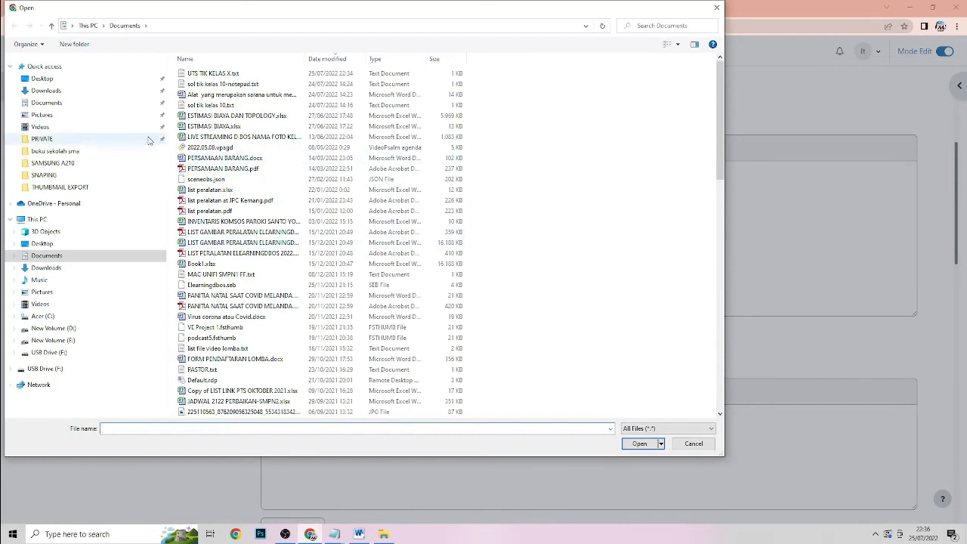
{"action": "left_click", "coordinate": [52, 115]}
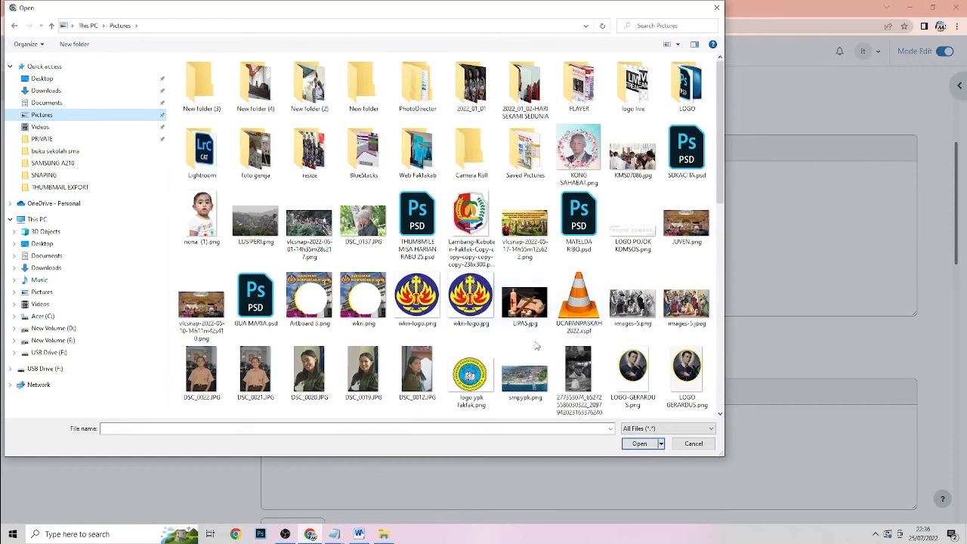
{"action": "scroll", "coordinate": [720, 323], "scroll_direction": "down", "scroll_amount": 2}
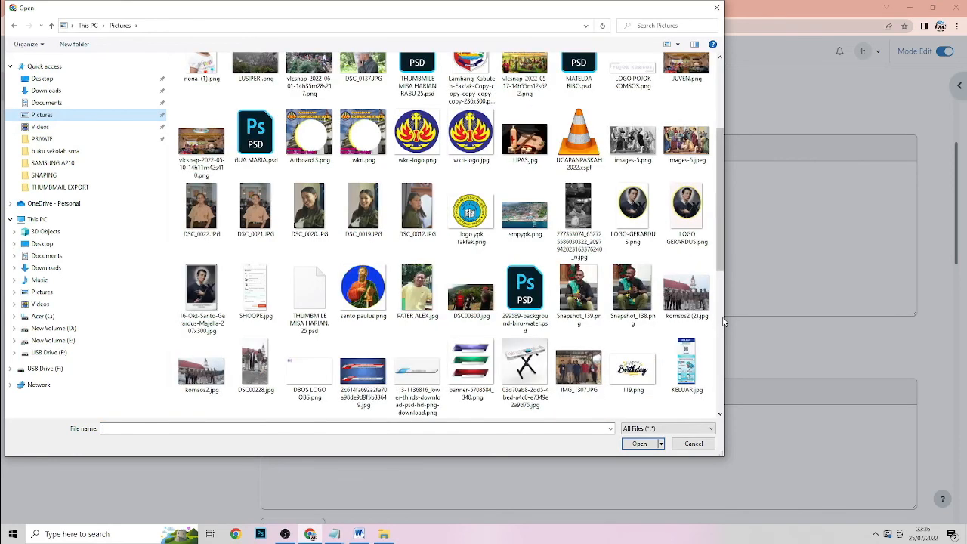
{"action": "scroll", "coordinate": [722, 322], "scroll_direction": "down", "scroll_amount": 3}
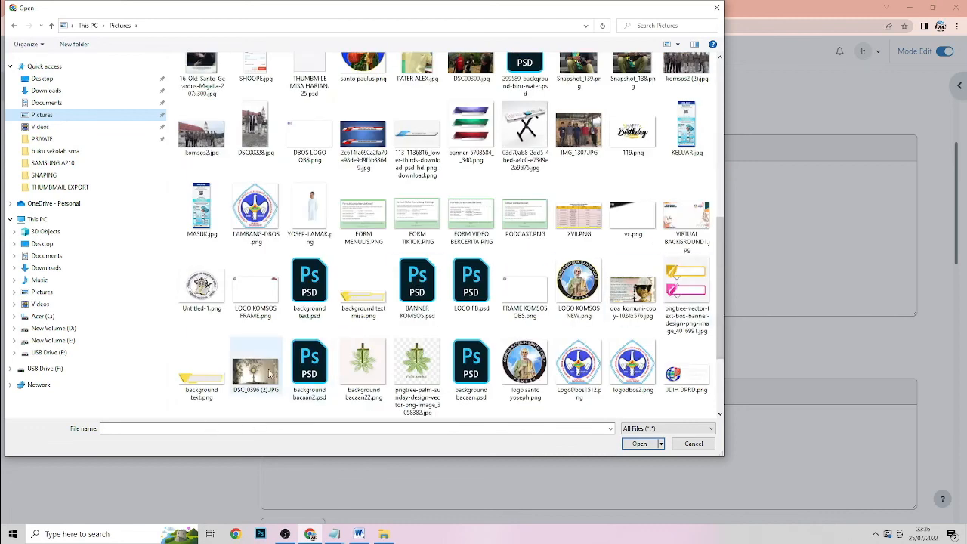
{"action": "left_click", "coordinate": [208, 298]}
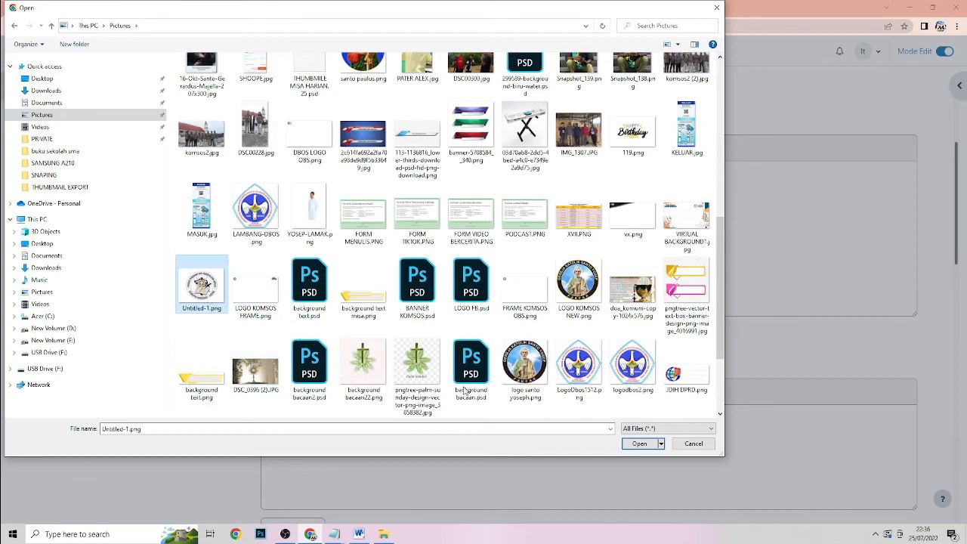
{"action": "left_click", "coordinate": [639, 443]}
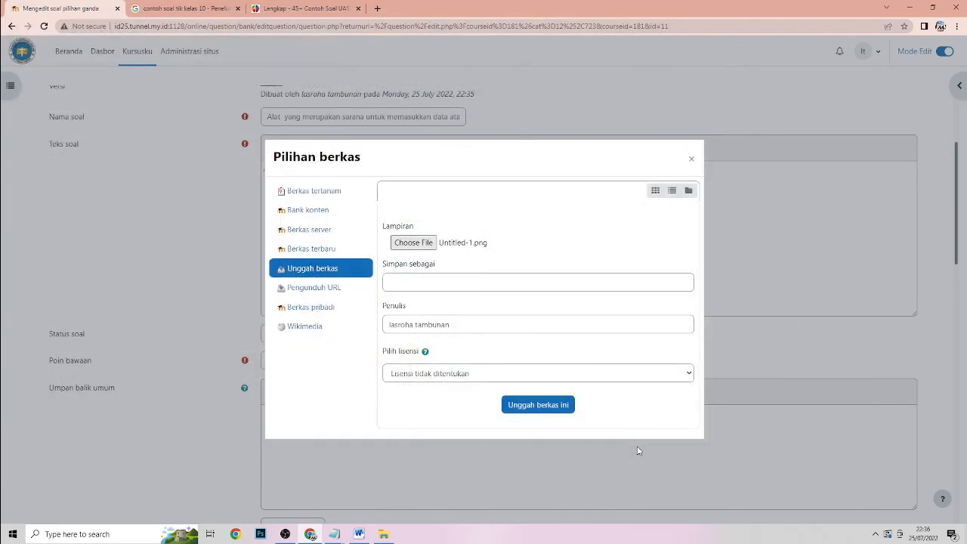
{"action": "left_click", "coordinate": [536, 405]}
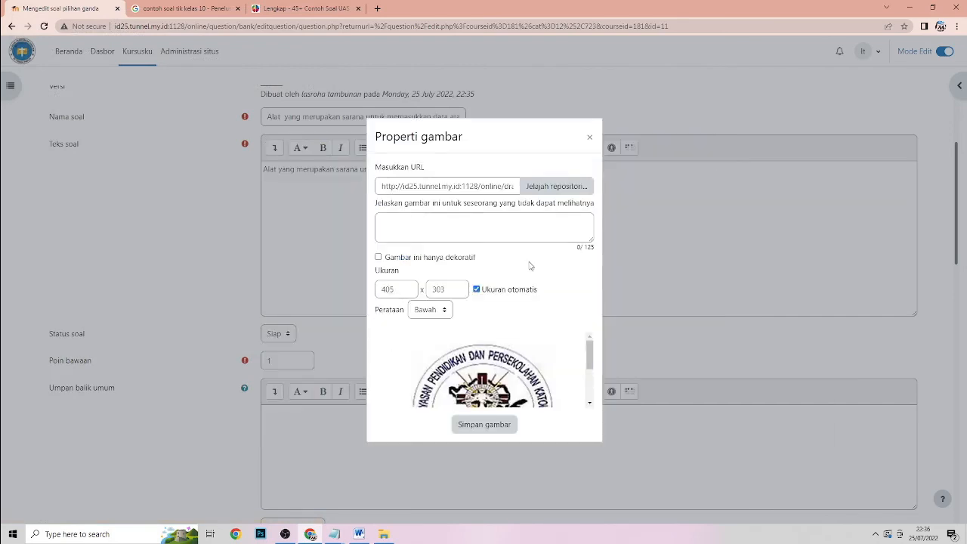
Step: Mark the image as decorative, insert it into the question text and save the question changes
{"action": "left_click", "coordinate": [378, 258]}
{"action": "left_click", "coordinate": [469, 426]}
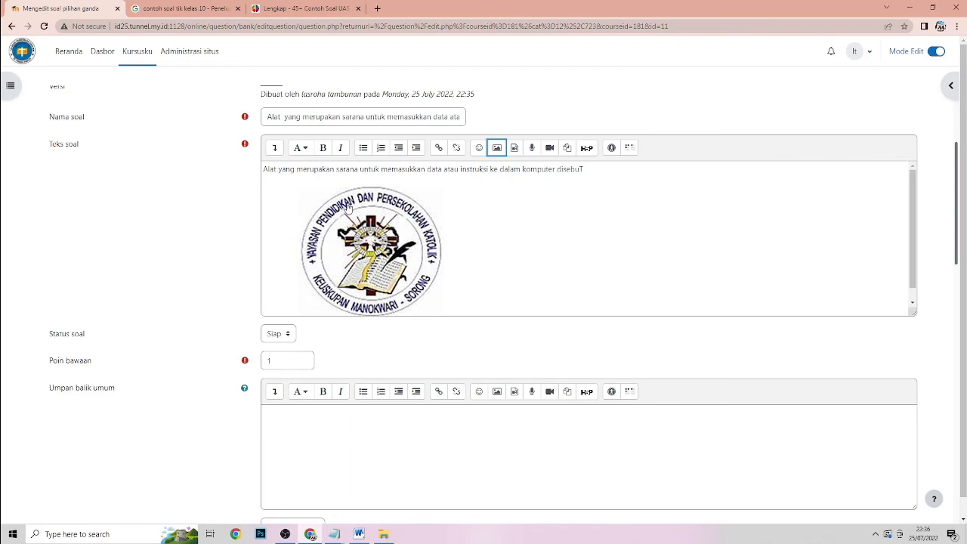
{"action": "scroll", "coordinate": [628, 399], "scroll_direction": "down", "scroll_amount": 5}
{"action": "scroll", "coordinate": [628, 399], "scroll_direction": "down", "scroll_amount": 8}
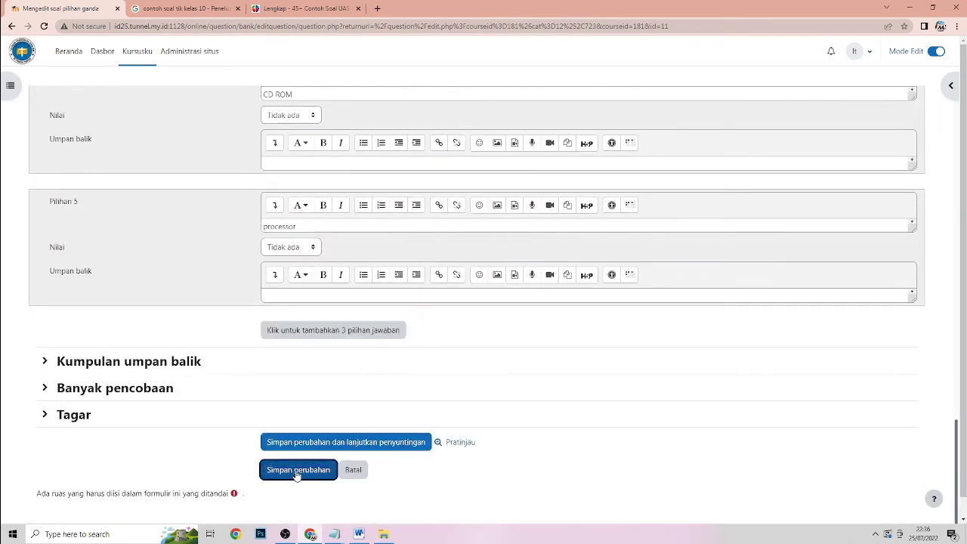
{"action": "left_click", "coordinate": [297, 472]}
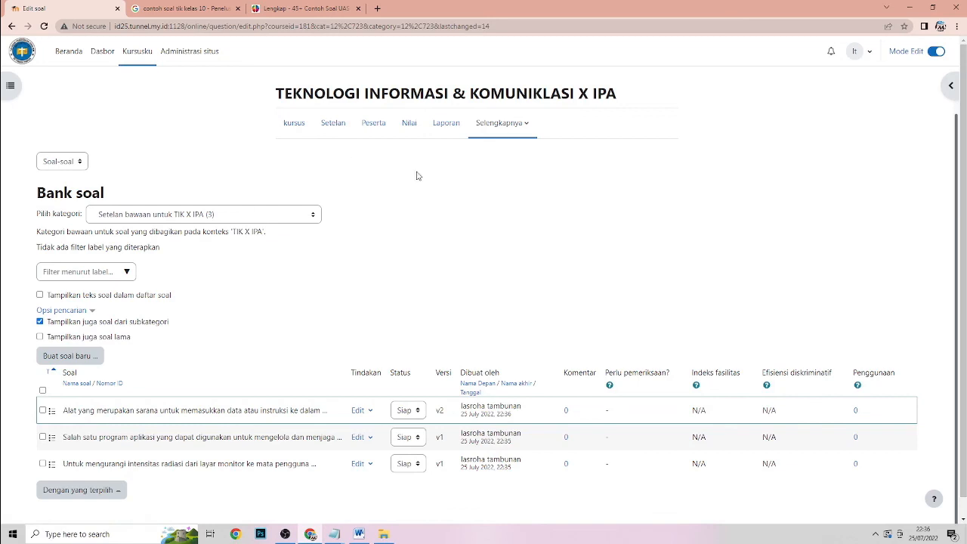
{"action": "scroll", "coordinate": [438, 192], "scroll_direction": "down", "scroll_amount": 1}
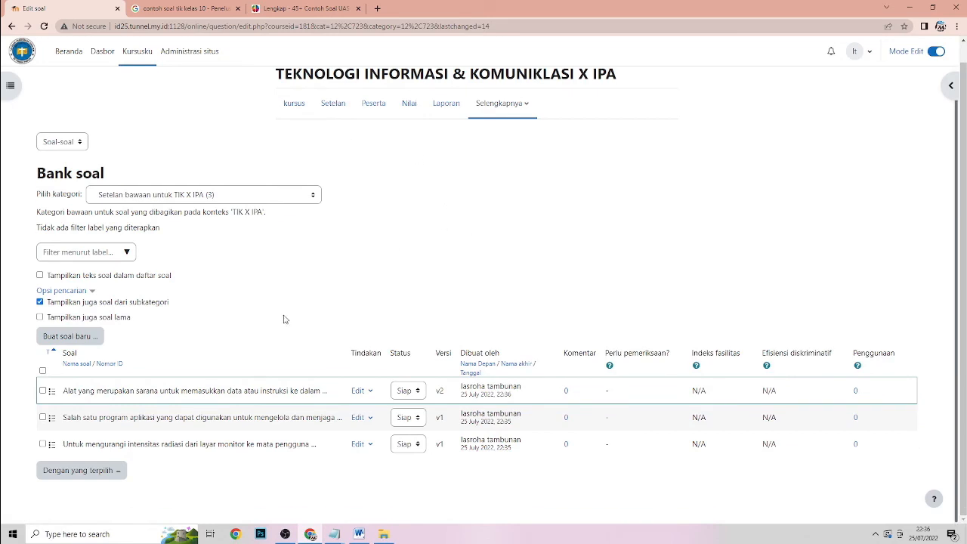
{"action": "left_click", "coordinate": [43, 370]}
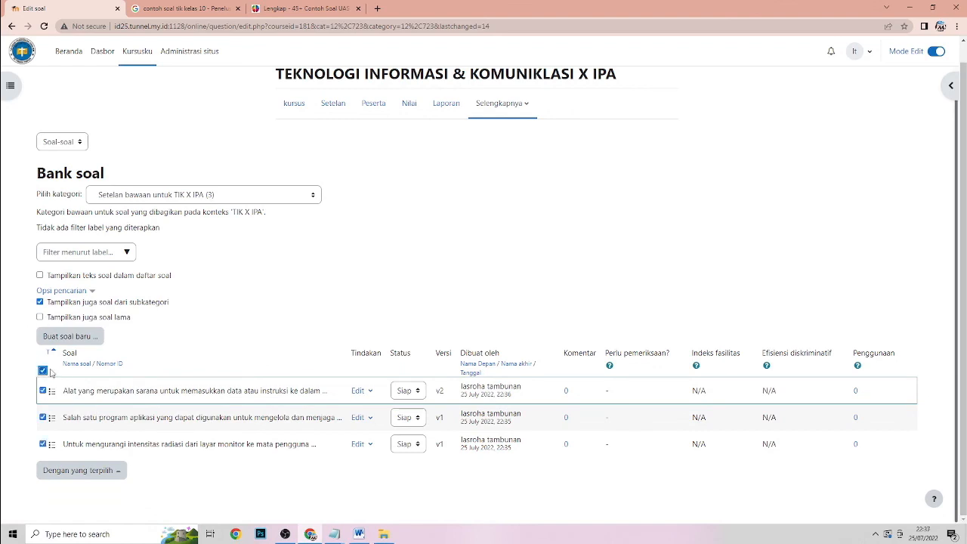
{"action": "left_click", "coordinate": [120, 472]}
{"action": "left_click", "coordinate": [317, 262]}
Step: Return to the course page, open the UTS TIK KELAS X IPA quiz and start adding questions to it
{"action": "left_click", "coordinate": [291, 103]}
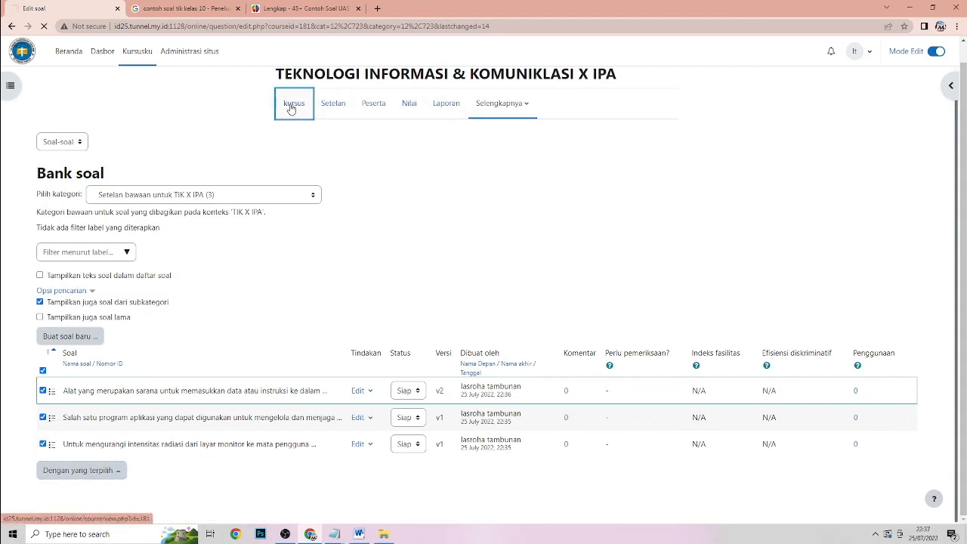
{"action": "scroll", "coordinate": [445, 254], "scroll_direction": "down", "scroll_amount": 5}
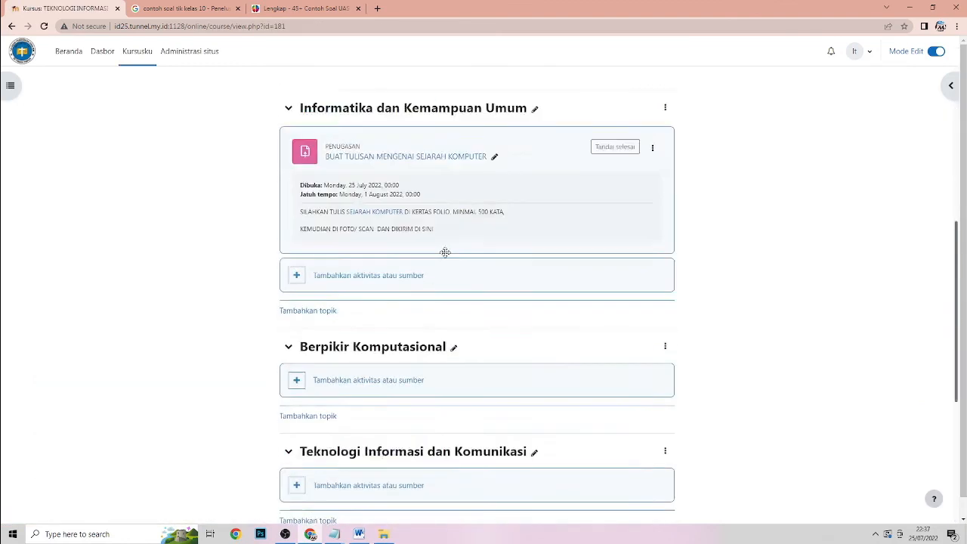
{"action": "scroll", "coordinate": [444, 257], "scroll_direction": "up", "scroll_amount": 1}
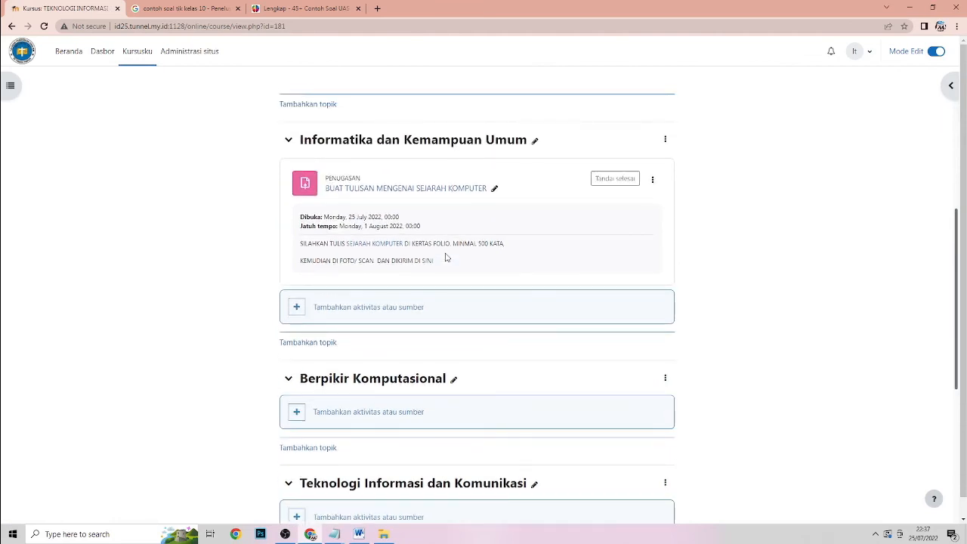
{"action": "scroll", "coordinate": [446, 260], "scroll_direction": "down", "scroll_amount": 5}
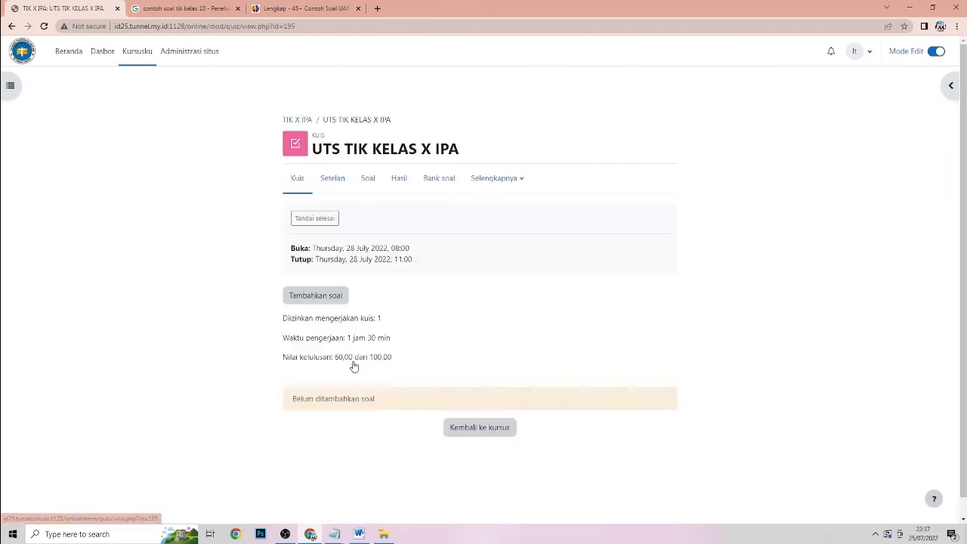
{"action": "left_click", "coordinate": [333, 298]}
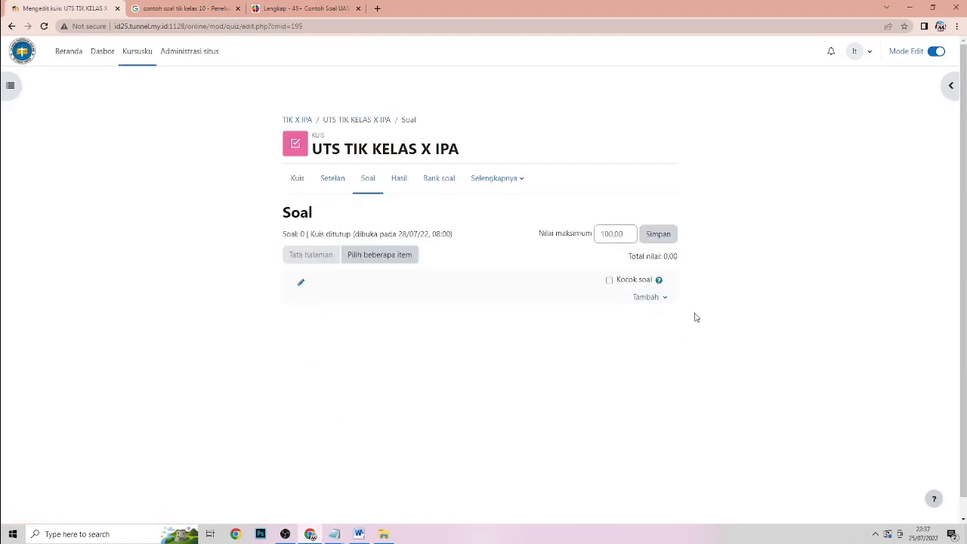
Step: Add all three questions from the question bank to the quiz and save its maximum grade of 100,00
{"action": "left_click", "coordinate": [664, 298]}
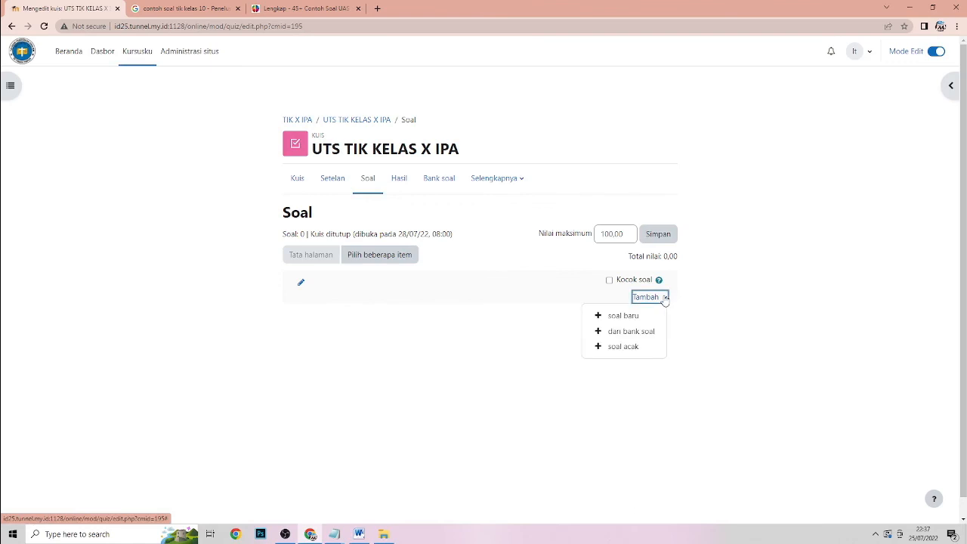
{"action": "left_click", "coordinate": [644, 332]}
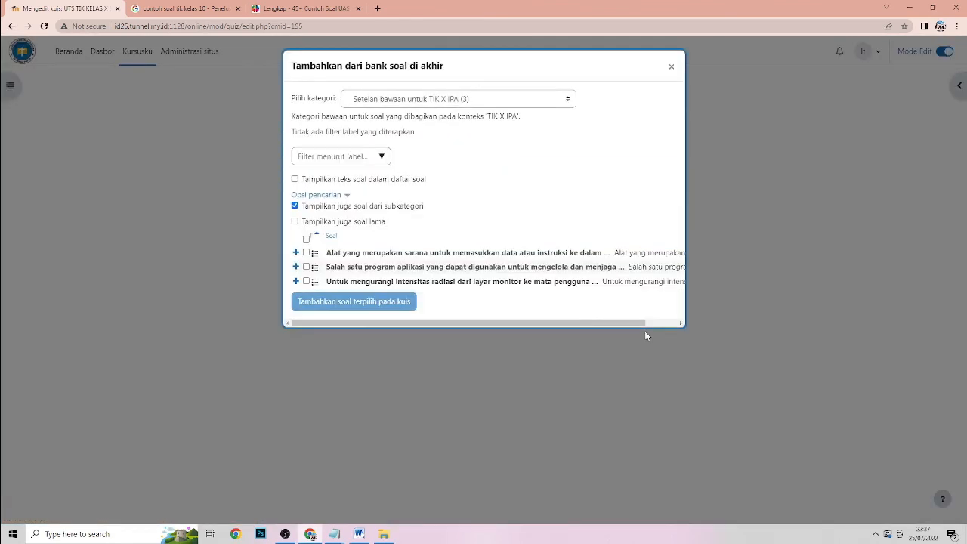
{"action": "left_click", "coordinate": [305, 240]}
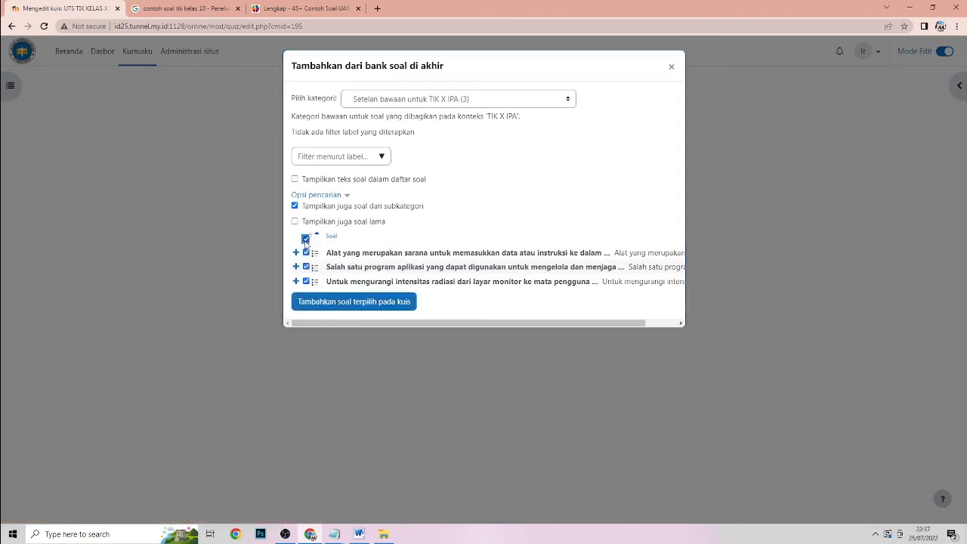
{"action": "left_click", "coordinate": [364, 304]}
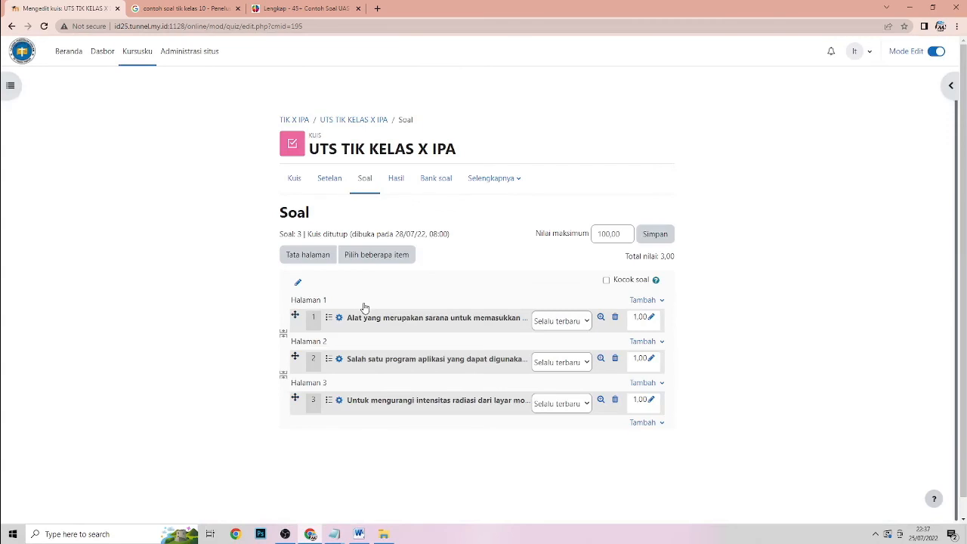
{"action": "scroll", "coordinate": [737, 313], "scroll_direction": "down", "scroll_amount": 1}
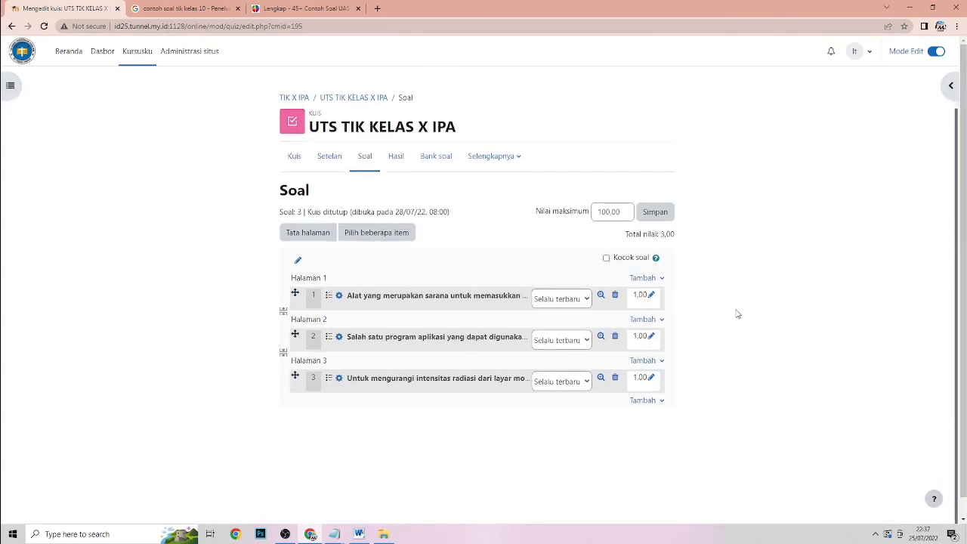
{"action": "left_click", "coordinate": [655, 213]}
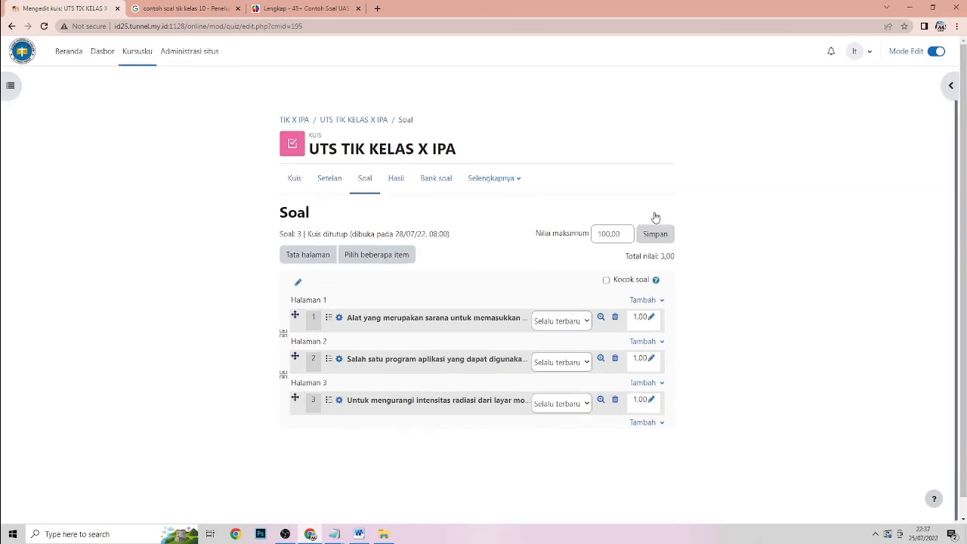
Step: Reopen the UTS TIK KELAS X IPA quiz from the TEKNOLOGI INFORMASI & KOMUNIKLASI X IPA course in the course overview
{"action": "left_click", "coordinate": [136, 53]}
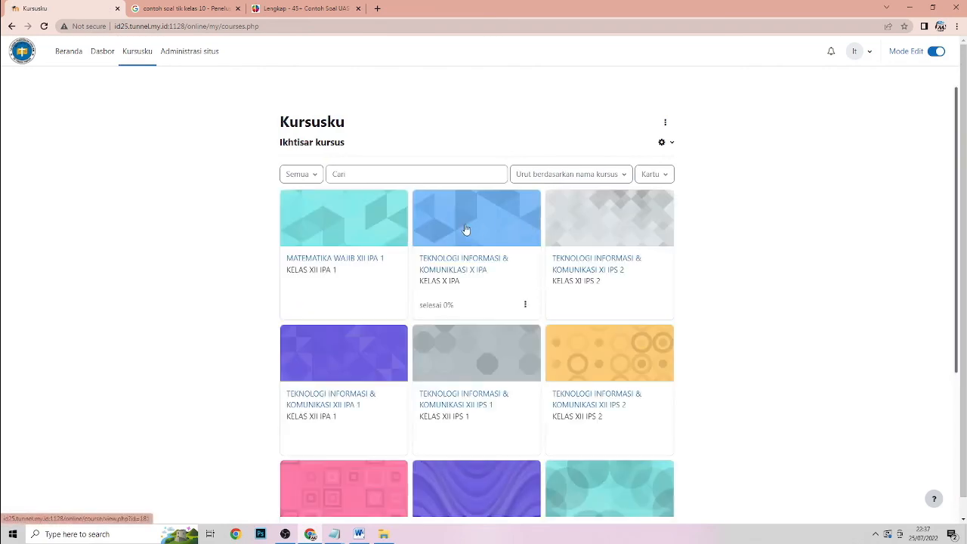
{"action": "left_click", "coordinate": [466, 228]}
{"action": "scroll", "coordinate": [521, 225], "scroll_direction": "down", "scroll_amount": 4}
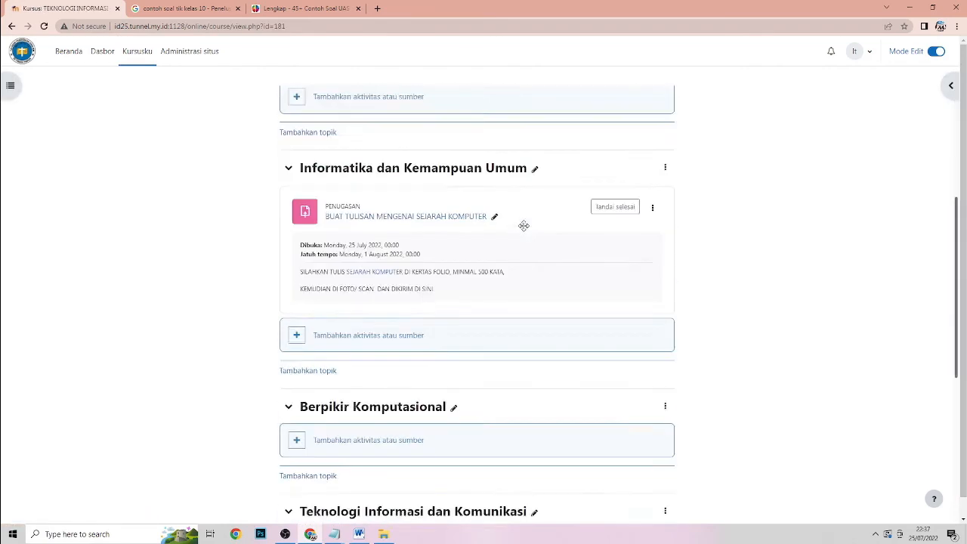
{"action": "scroll", "coordinate": [646, 248], "scroll_direction": "down", "scroll_amount": 5}
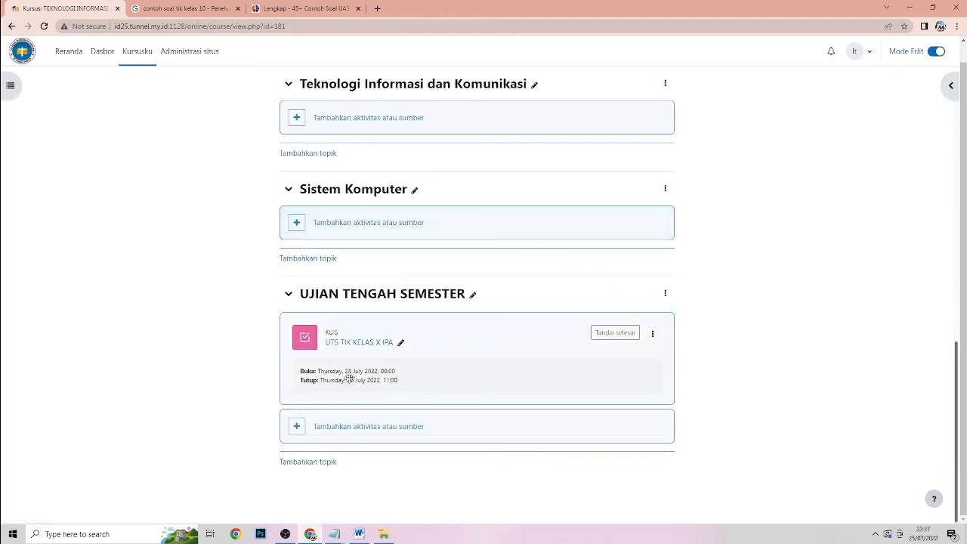
{"action": "left_click", "coordinate": [383, 344]}
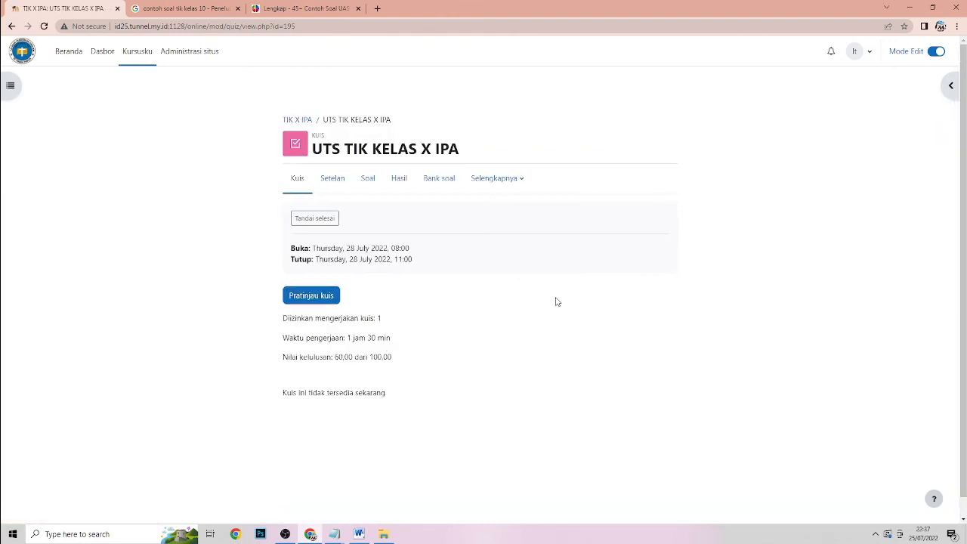
Step: Start a timed preview of the quiz and page through the first two questions to the third without answering
{"action": "left_click", "coordinate": [304, 301]}
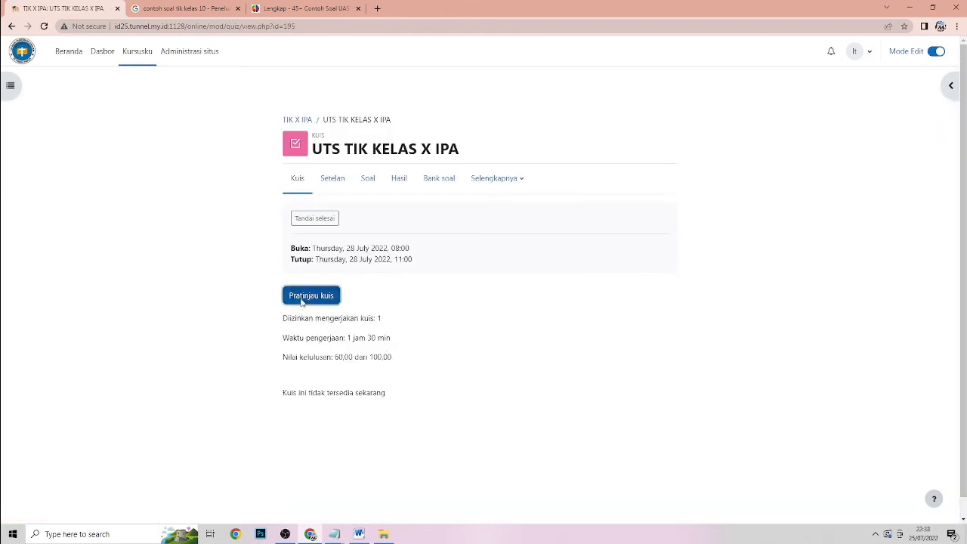
{"action": "left_click", "coordinate": [368, 342]}
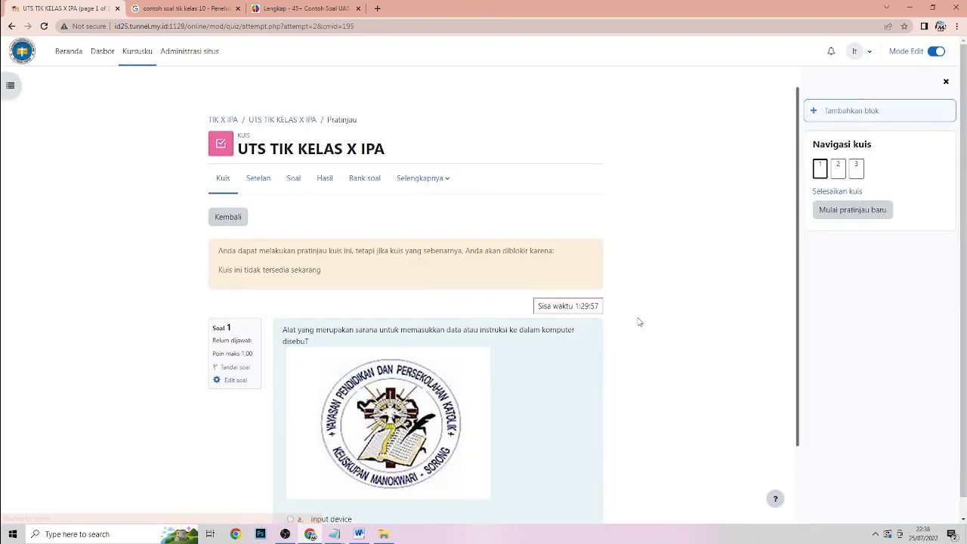
{"action": "scroll", "coordinate": [638, 323], "scroll_direction": "down", "scroll_amount": 2}
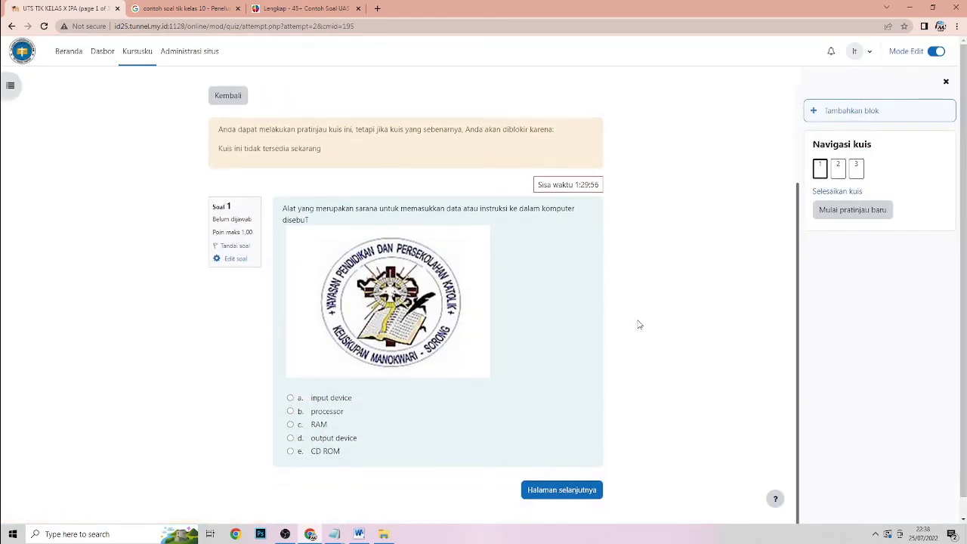
{"action": "left_click", "coordinate": [579, 489]}
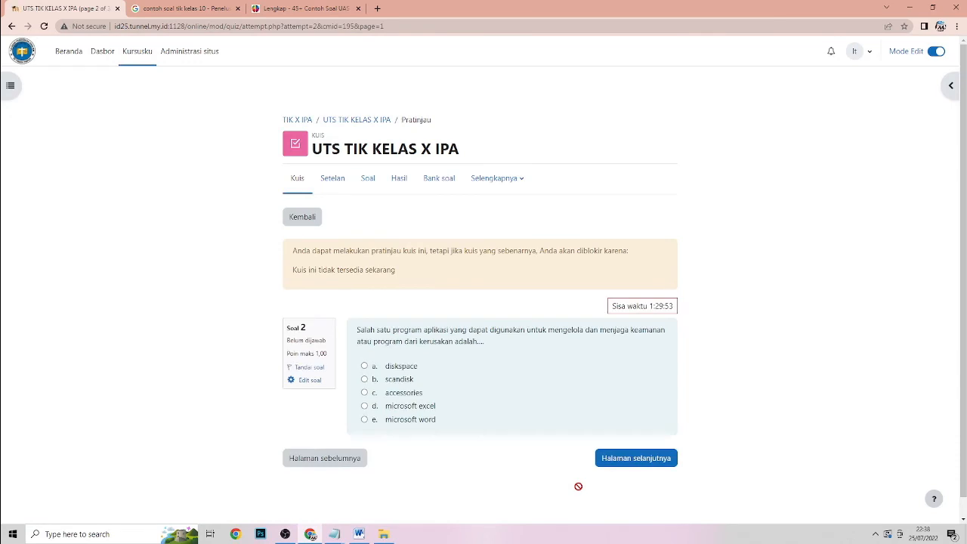
{"action": "scroll", "coordinate": [463, 398], "scroll_direction": "down", "scroll_amount": 1}
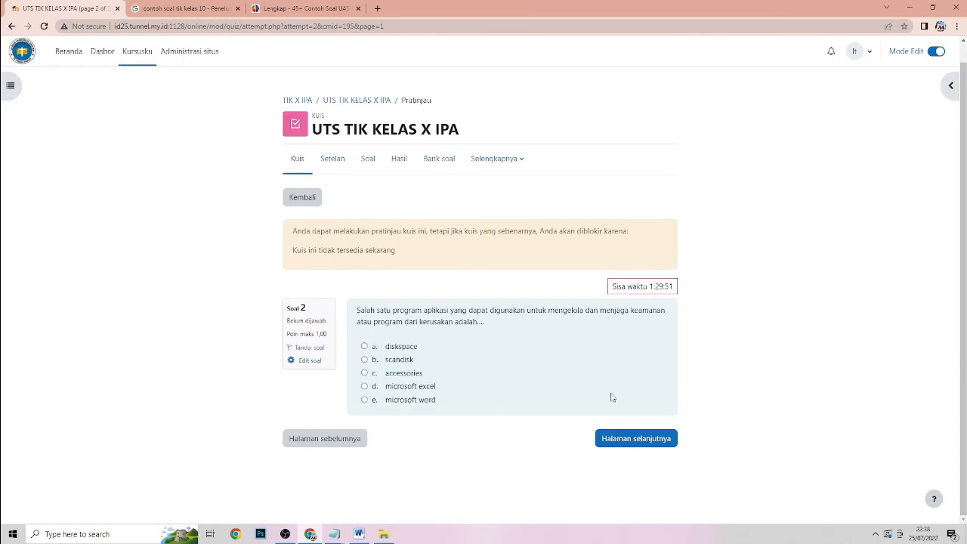
{"action": "left_click", "coordinate": [651, 438]}
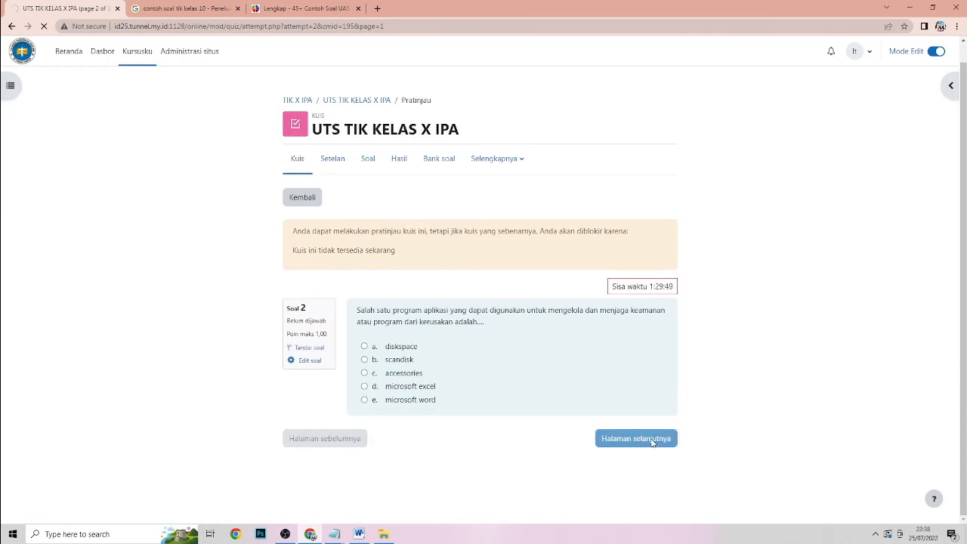